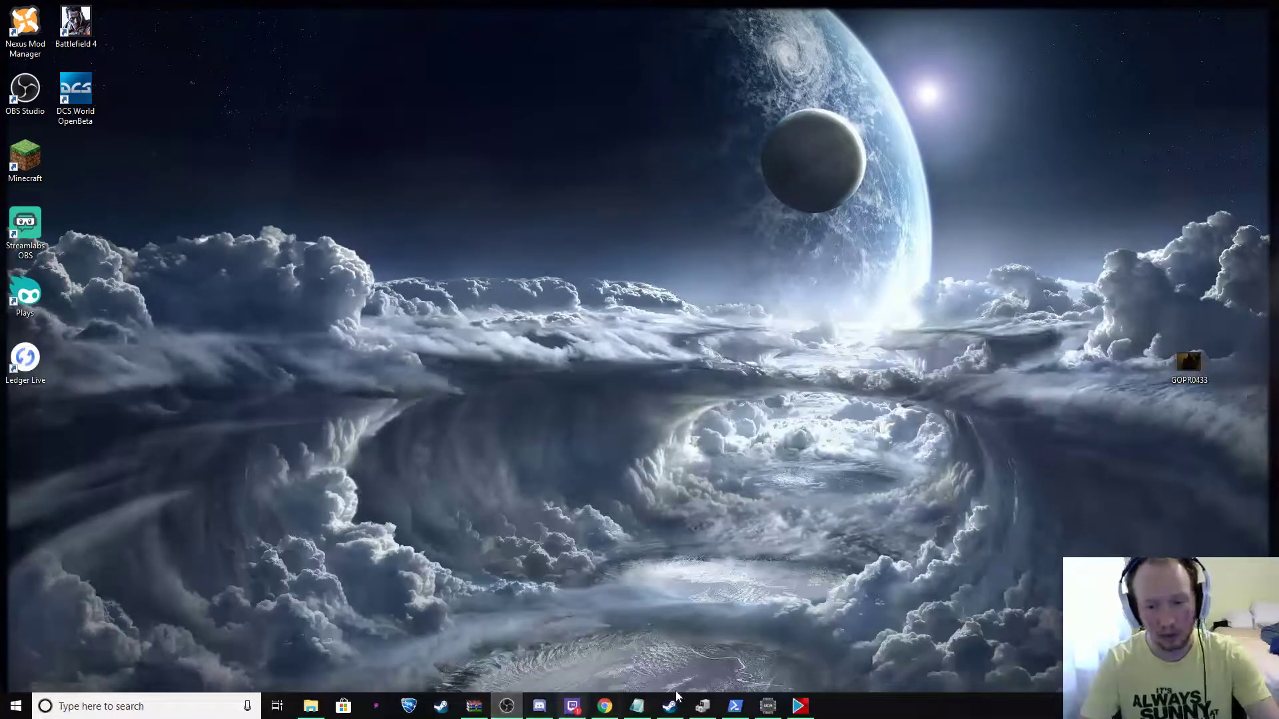
- Open the Steam Community discussions for ACE COMBAT 7: SKIES UNKNOWN
right_click(440, 707)
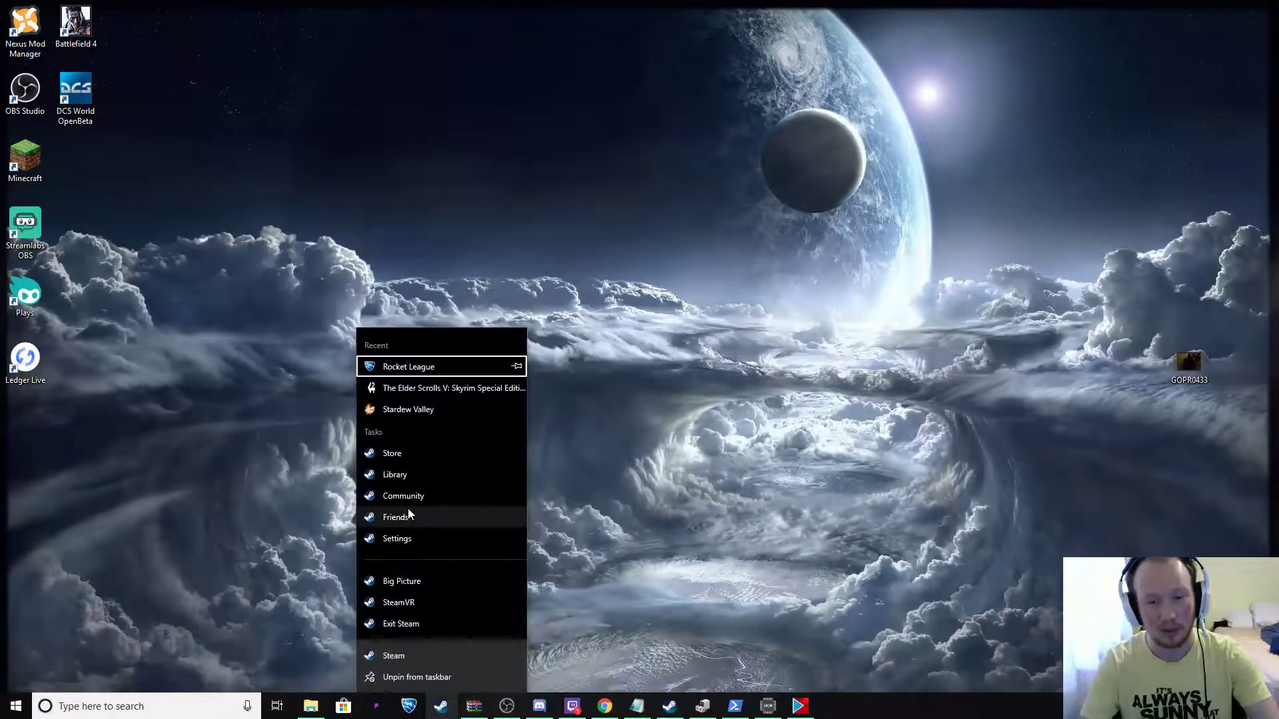
left_click(403, 496)
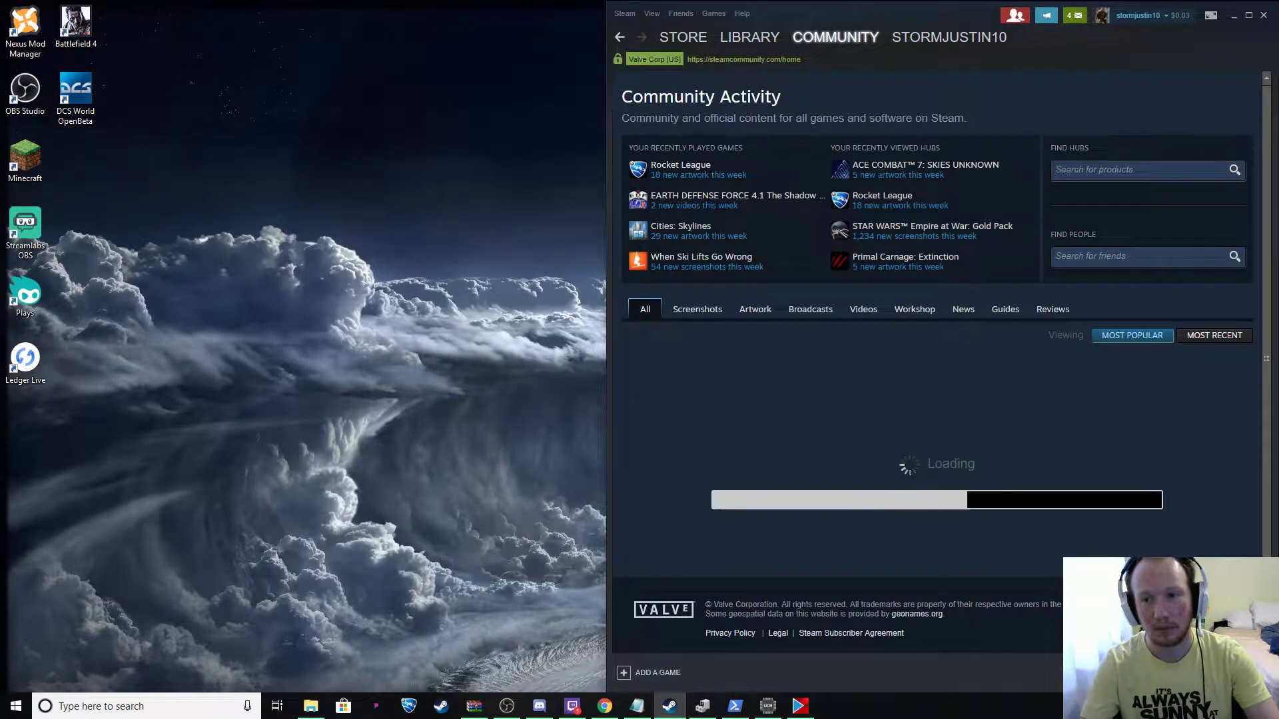
left_click(926, 164)
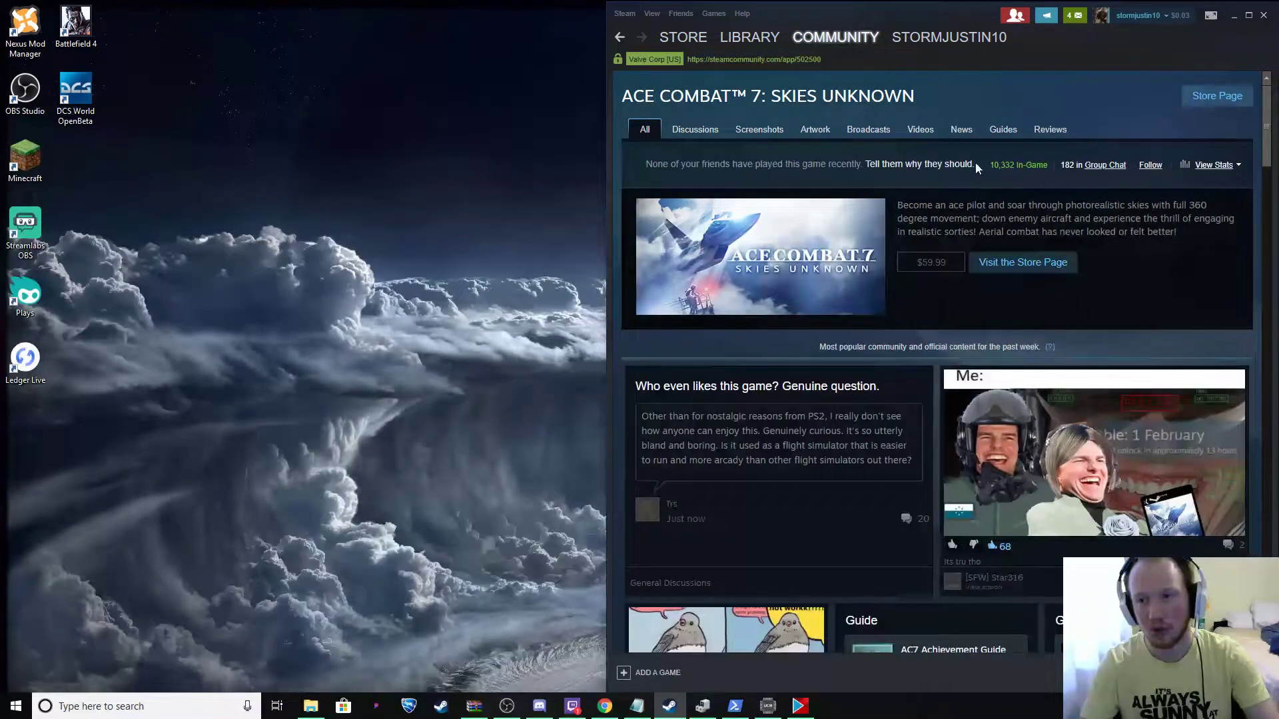
left_click(708, 132)
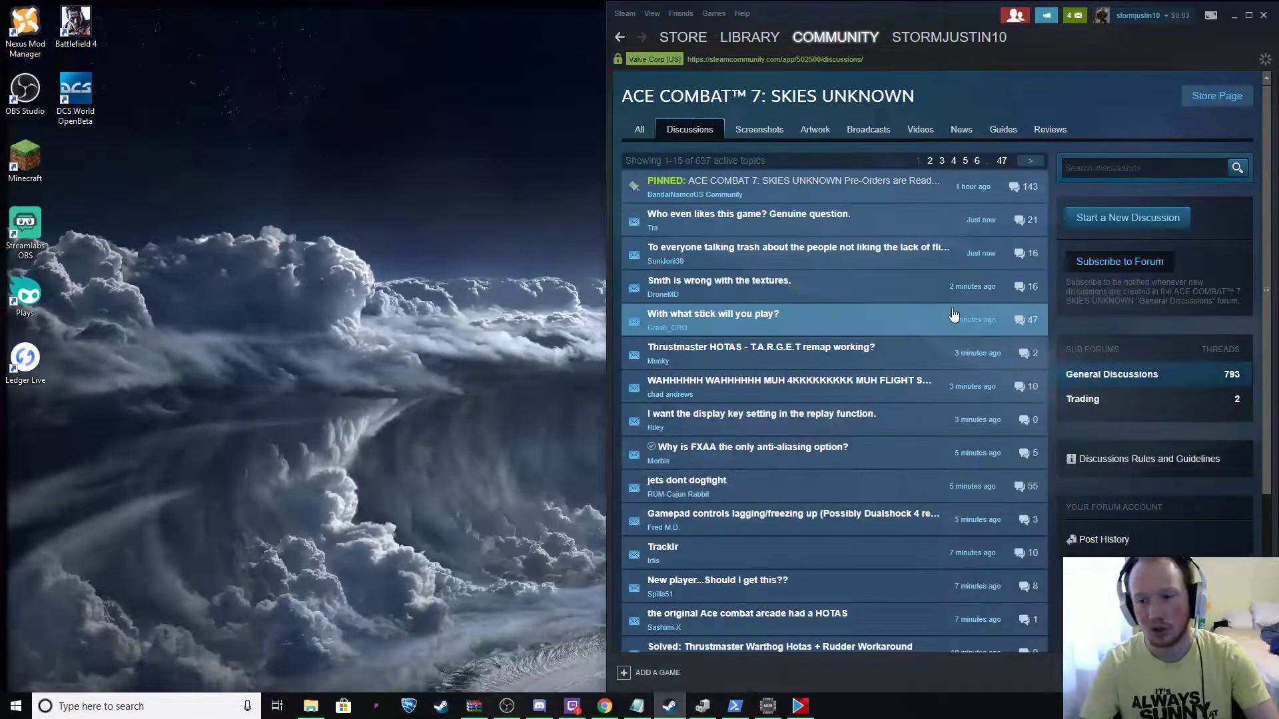
- From the account's post history, open the "thrustmaster 16000m with ac7?" topic and follow the discussion link in its first reply
mouse_move(849, 333)
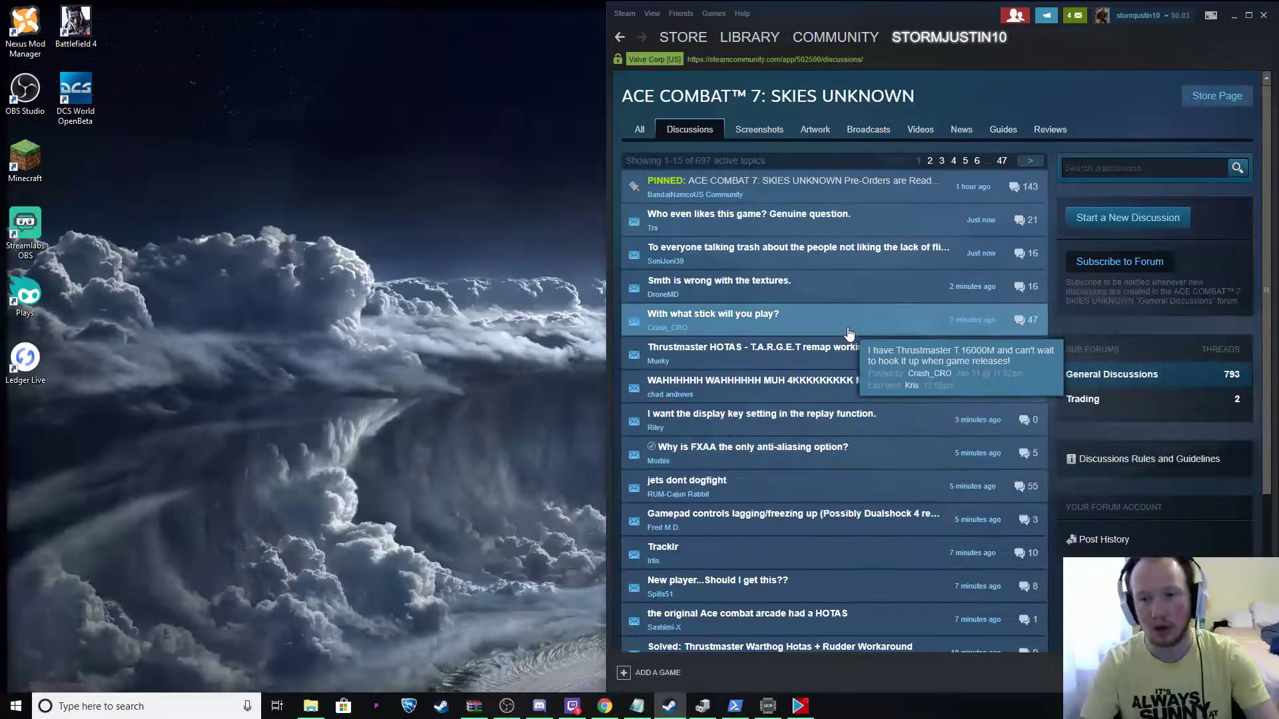
left_click(1103, 541)
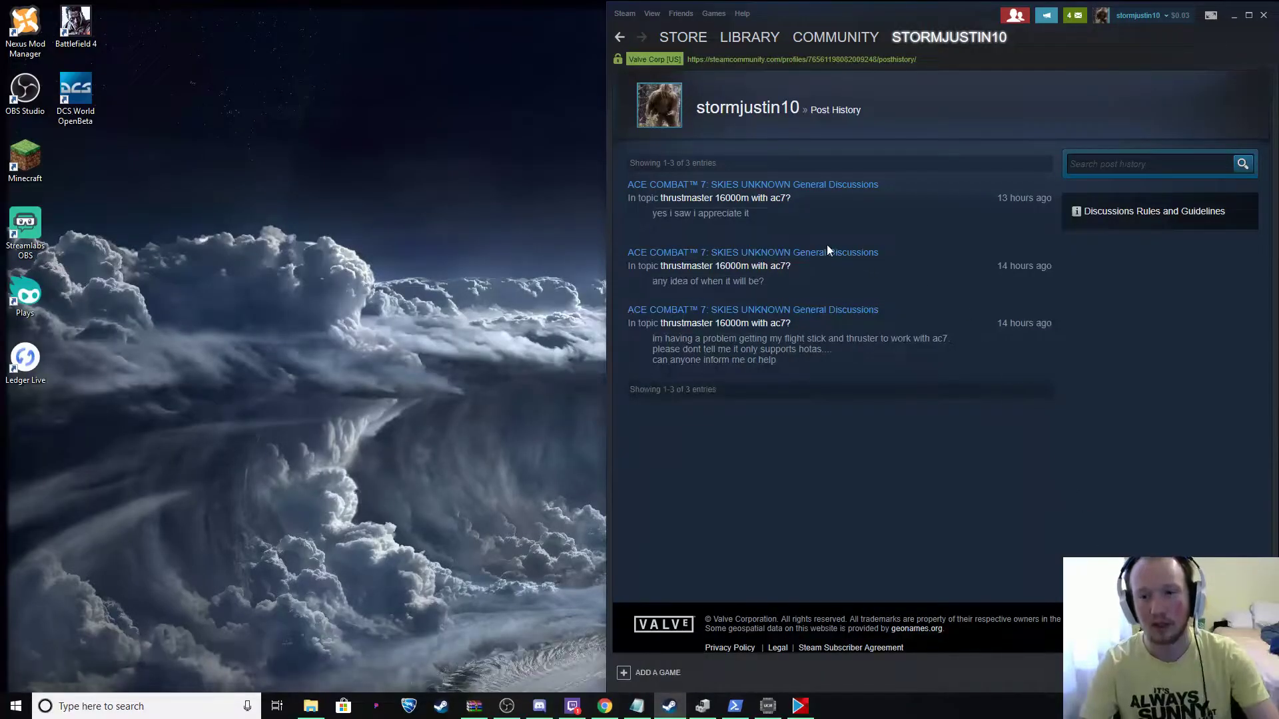
left_click(749, 198)
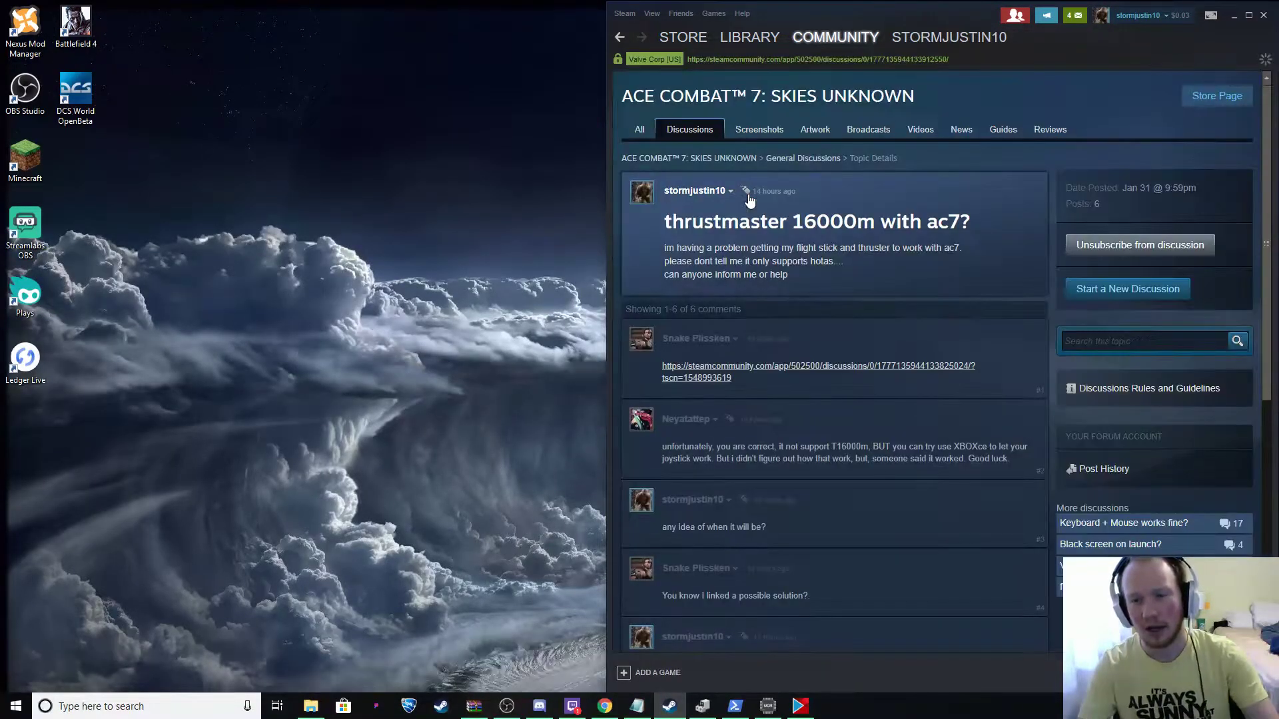
left_click(752, 371)
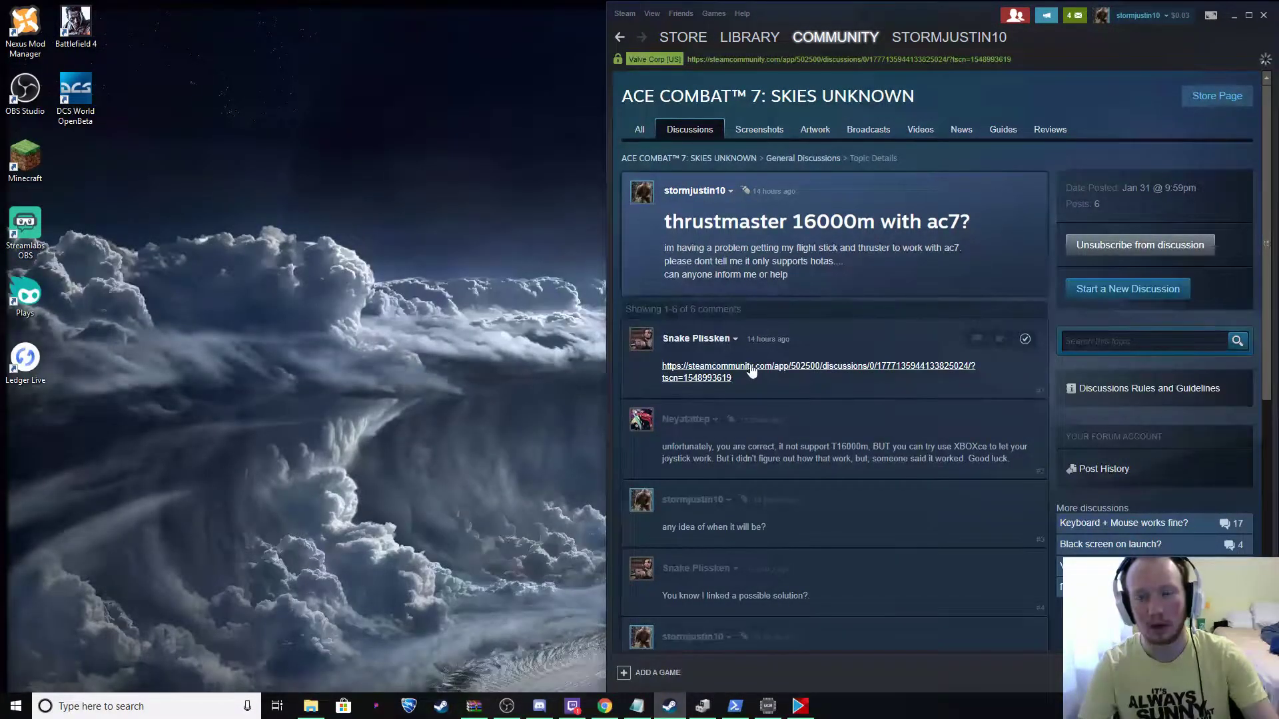
- Read through the any-HOTAS/joystick guide for Ace Combat 7, covering required downloads, UCR setup steps and recommended Xbox controller mappings
scroll(764, 333, "up", 20)
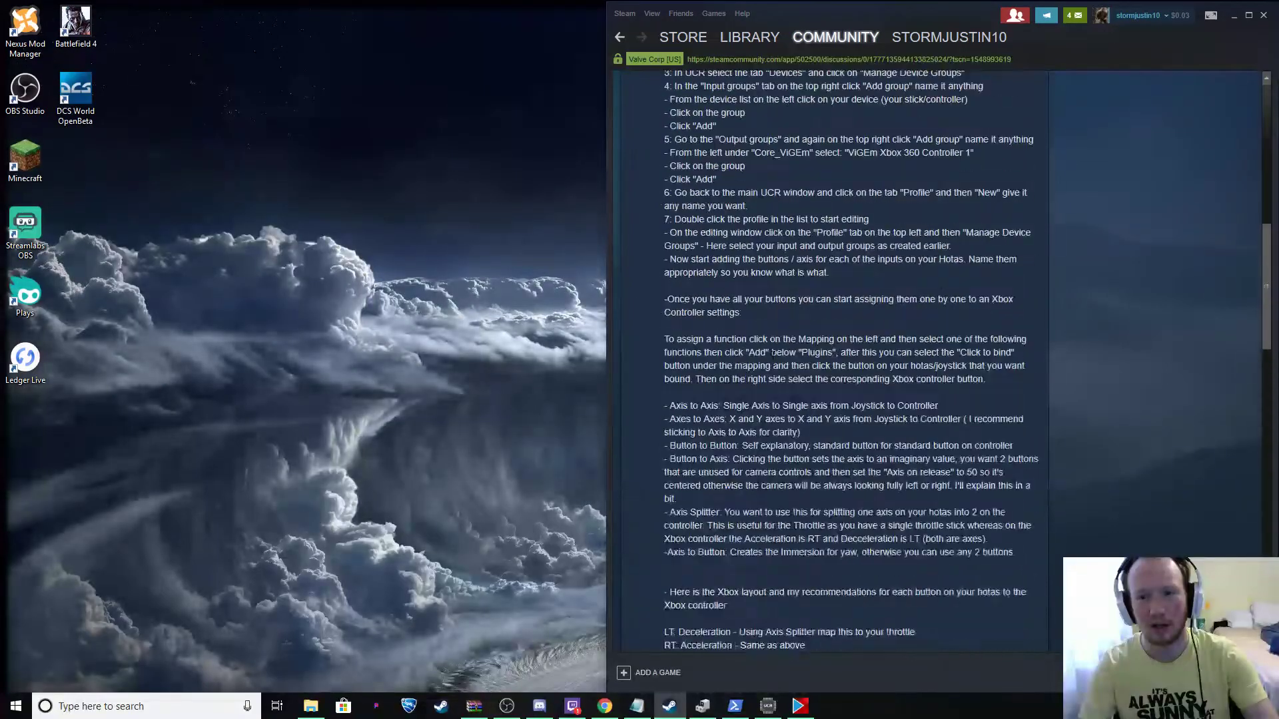
scroll(775, 362, "down", 4)
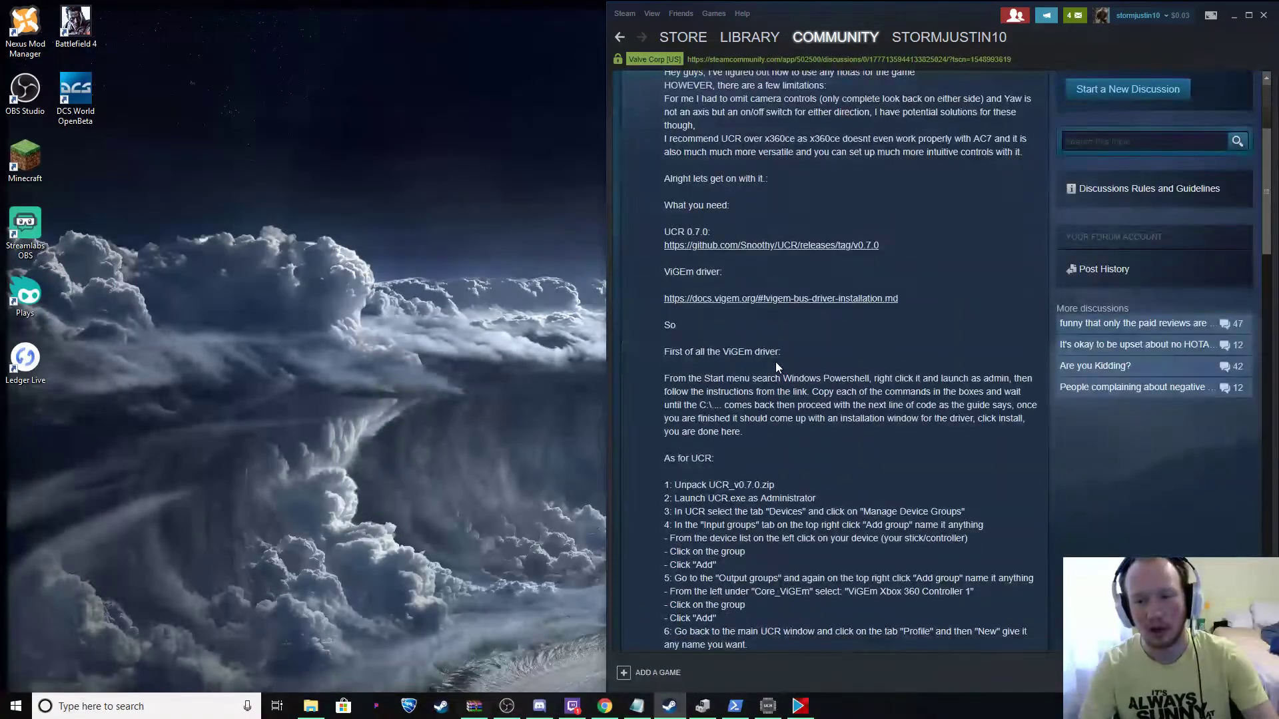
scroll(774, 357, "up", 4)
scroll(776, 353, "down", 3)
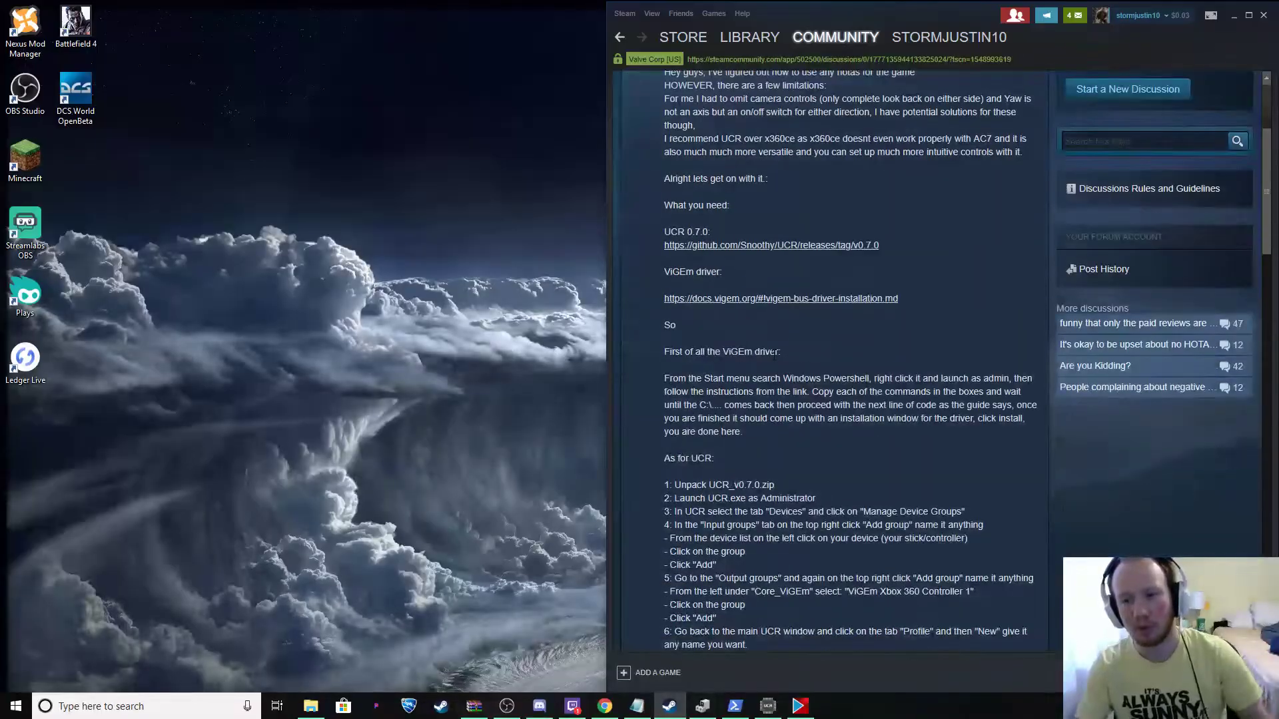
scroll(791, 283, "up", 2)
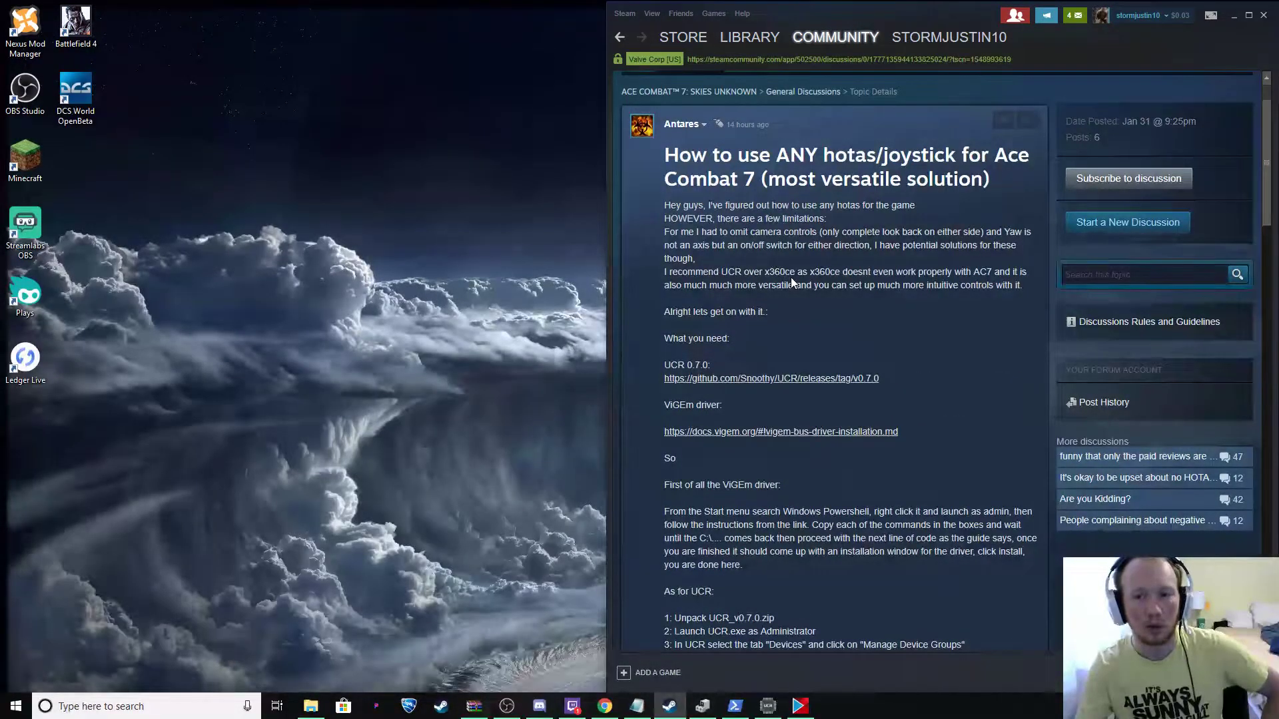
scroll(790, 282, "down", 1)
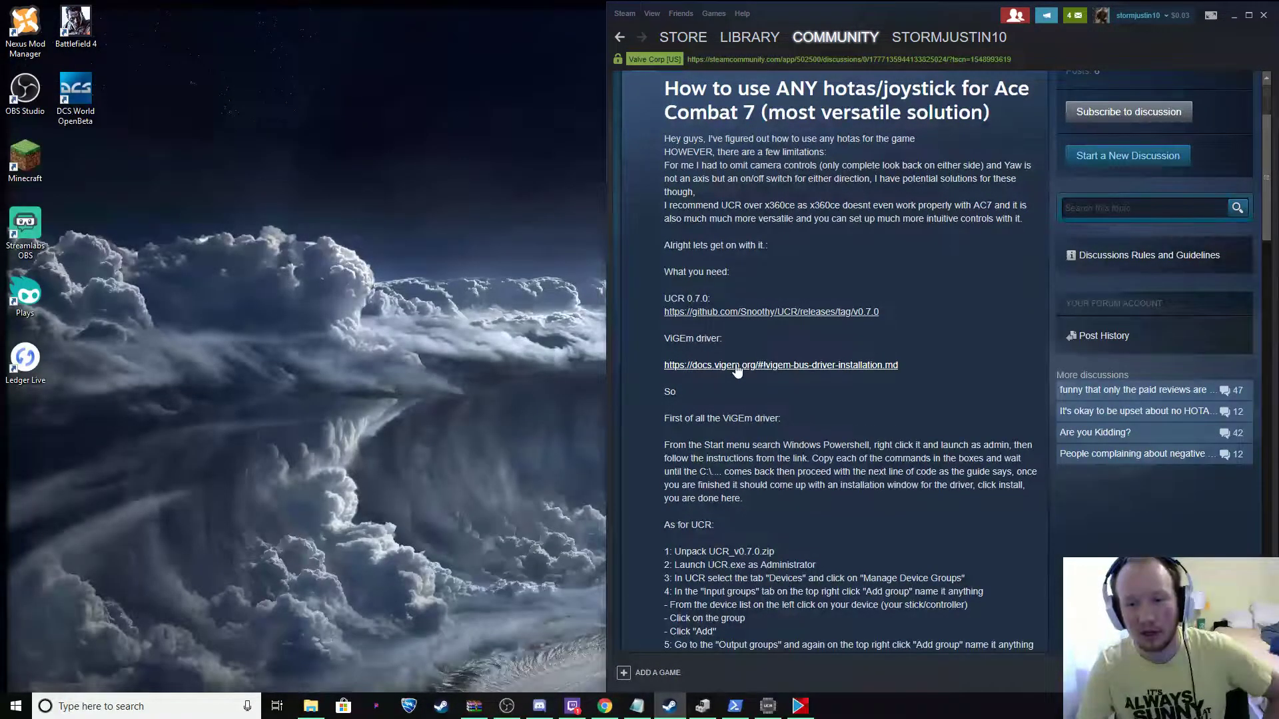
scroll(736, 368, "down", 3)
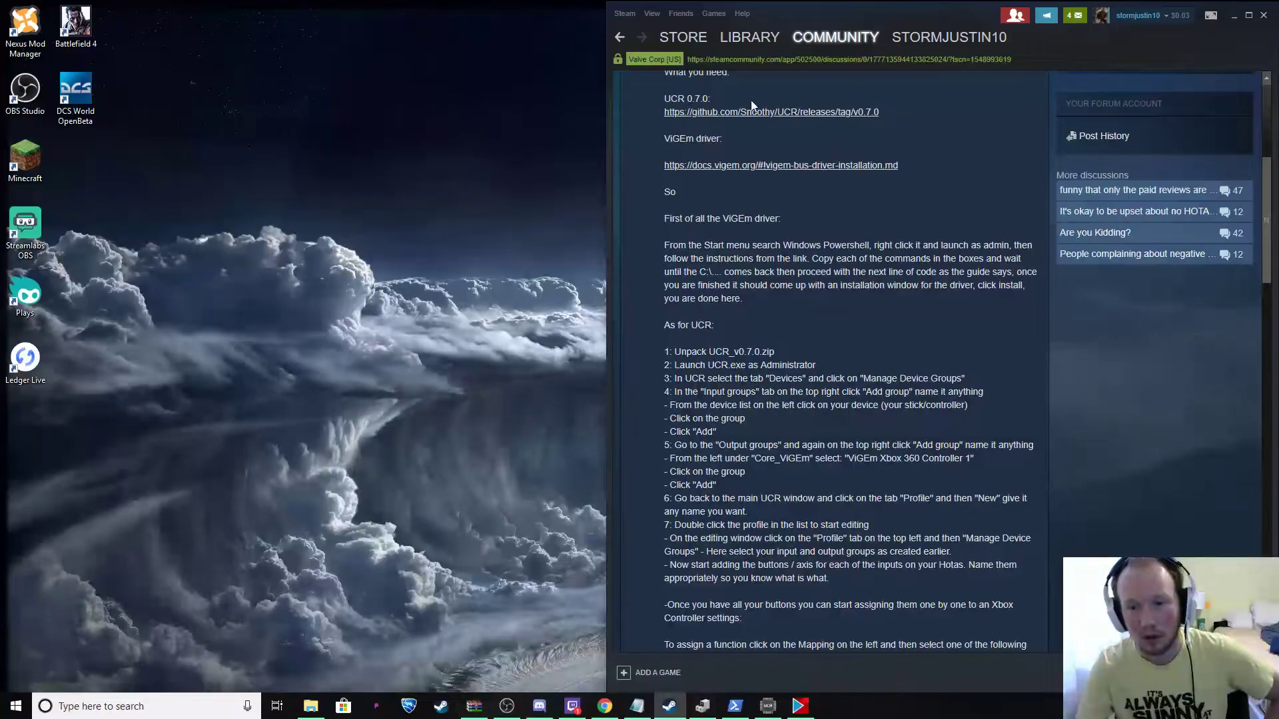
scroll(724, 199, "down", 2)
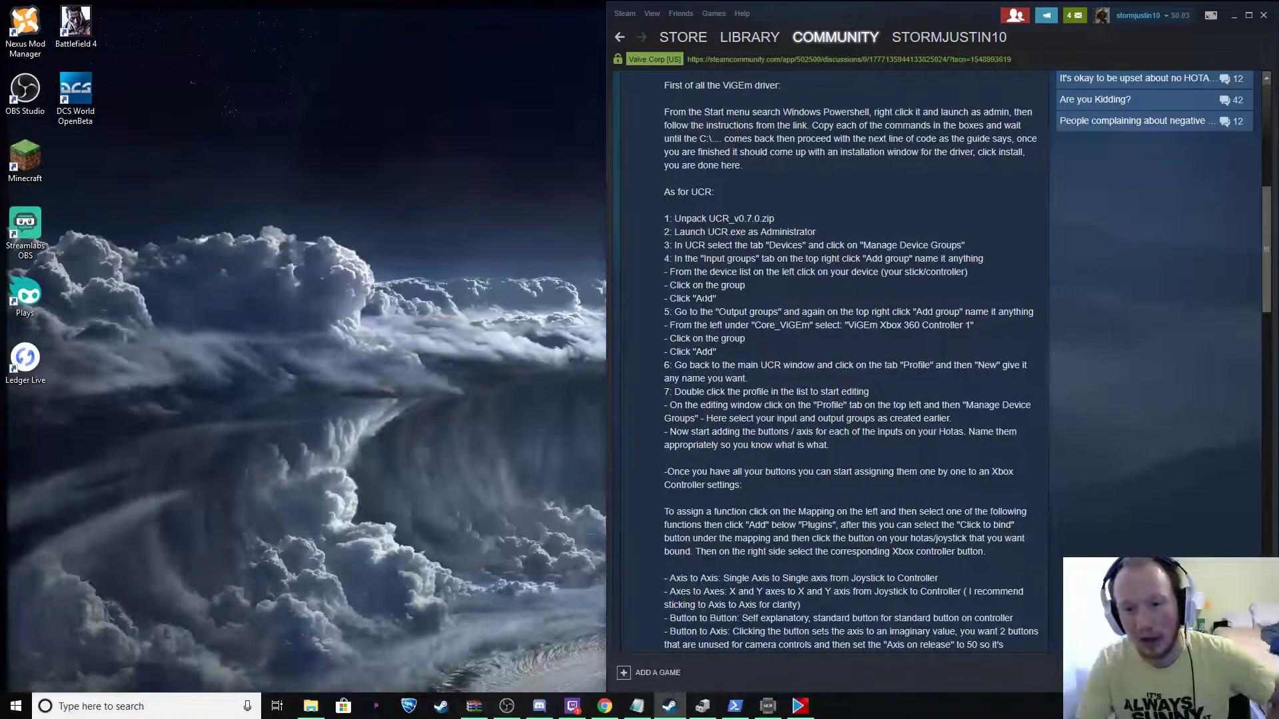
scroll(704, 352, "down", 3)
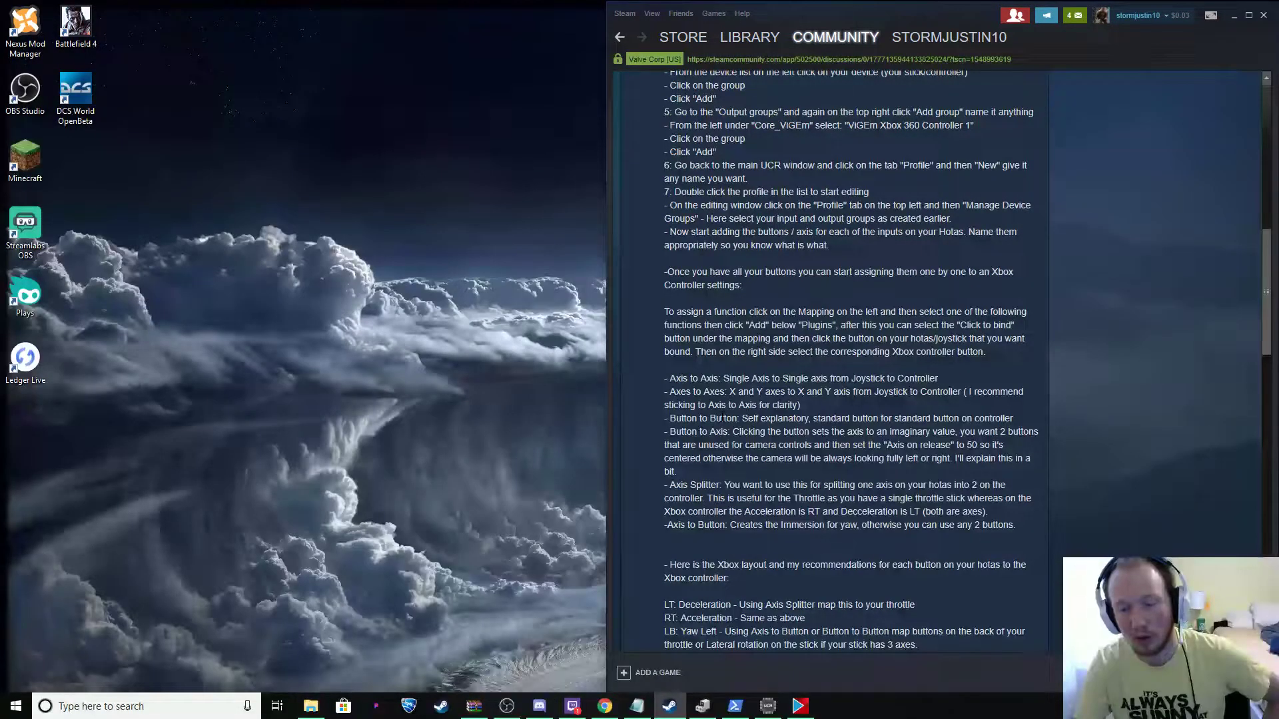
scroll(722, 418, "down", 4)
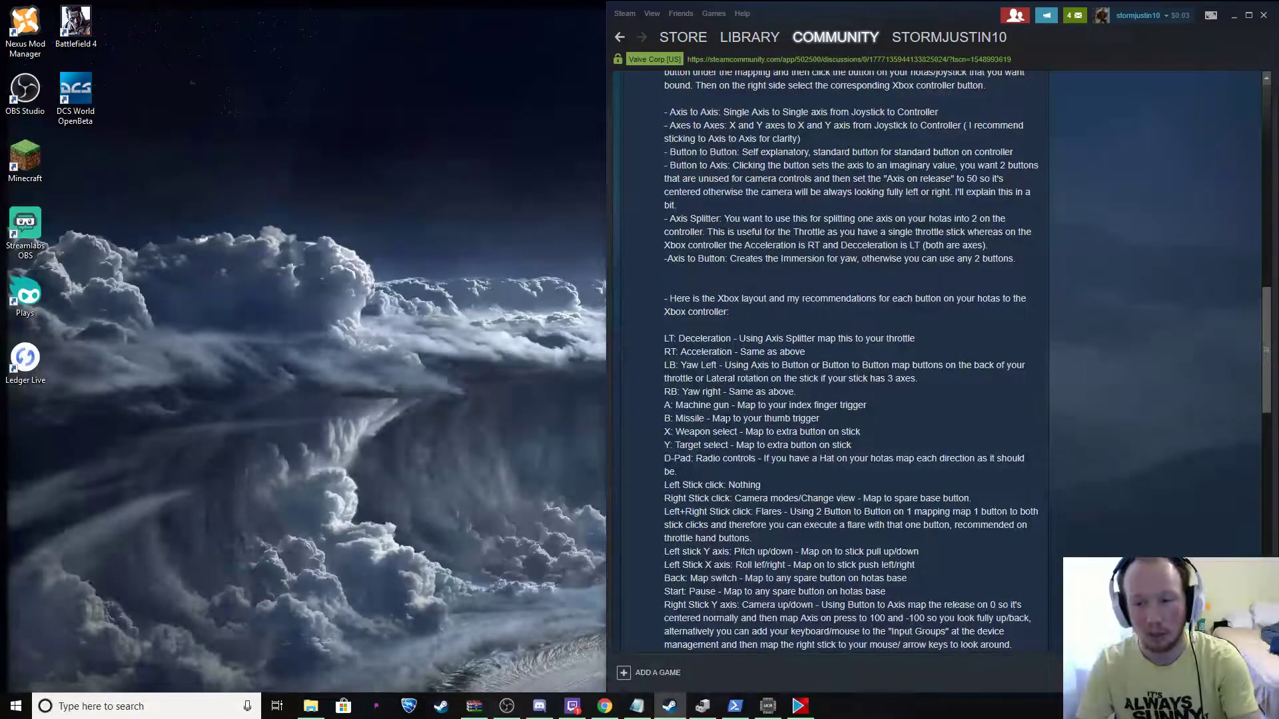
scroll(729, 419, "down", 2)
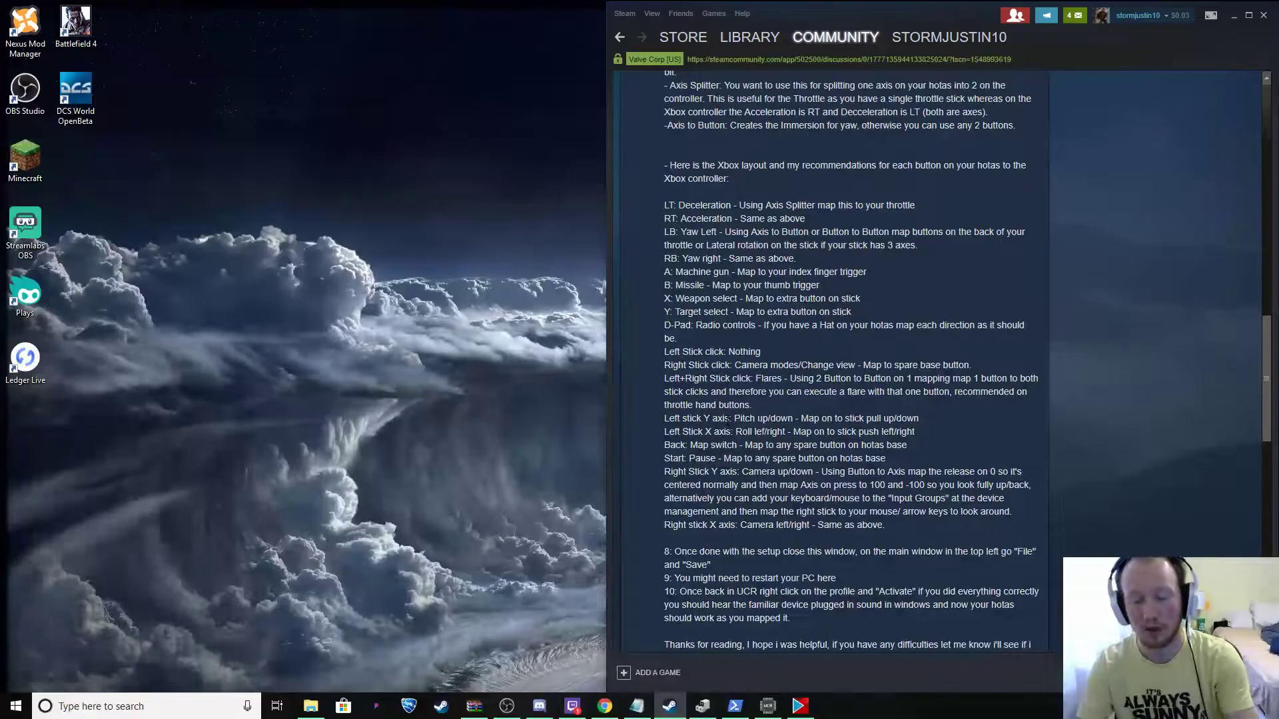
- Open the guide's GitHub link for UCR 0.7.0 and show the release's downloadable assets
scroll(727, 418, "up", 14)
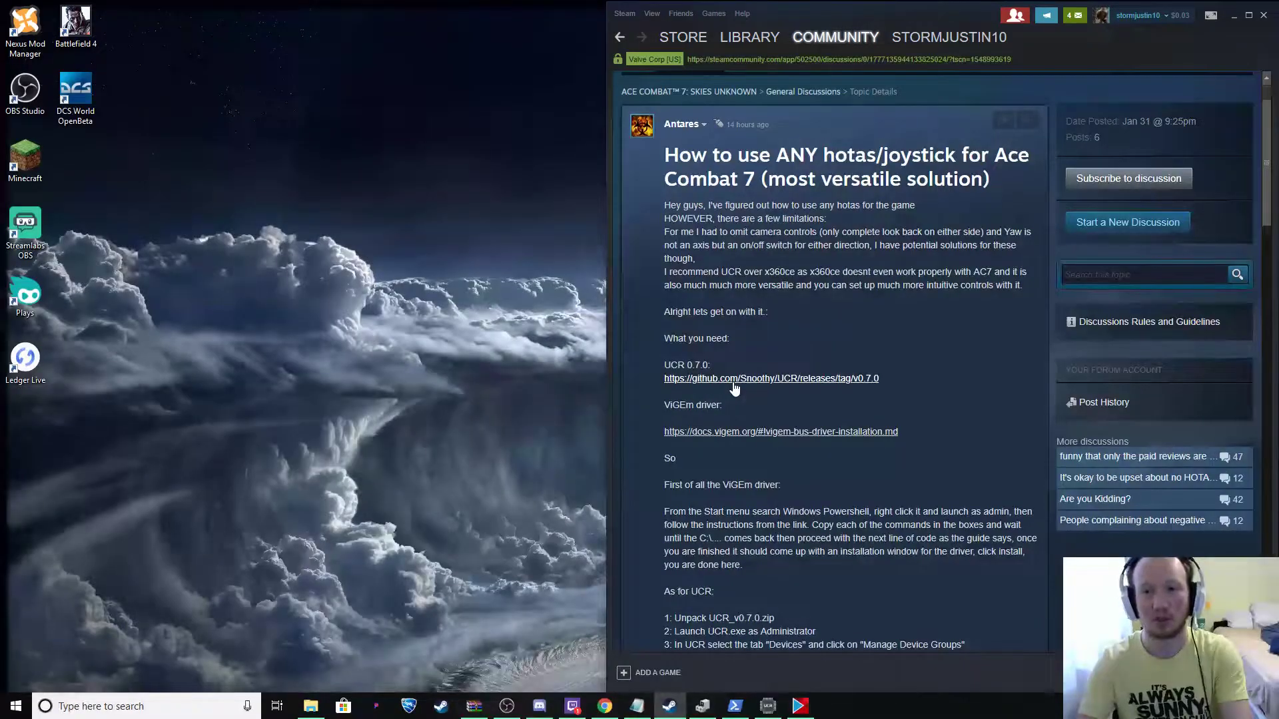
left_click(734, 380)
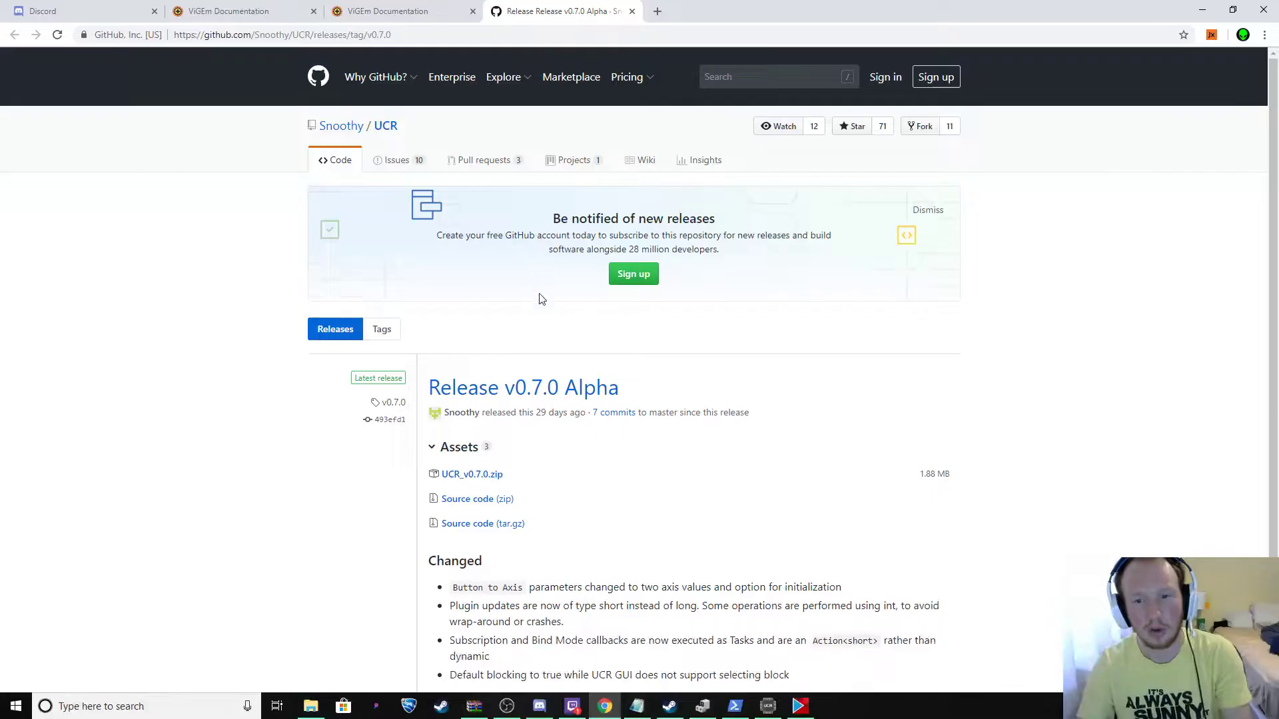
scroll(541, 293, "down", 2)
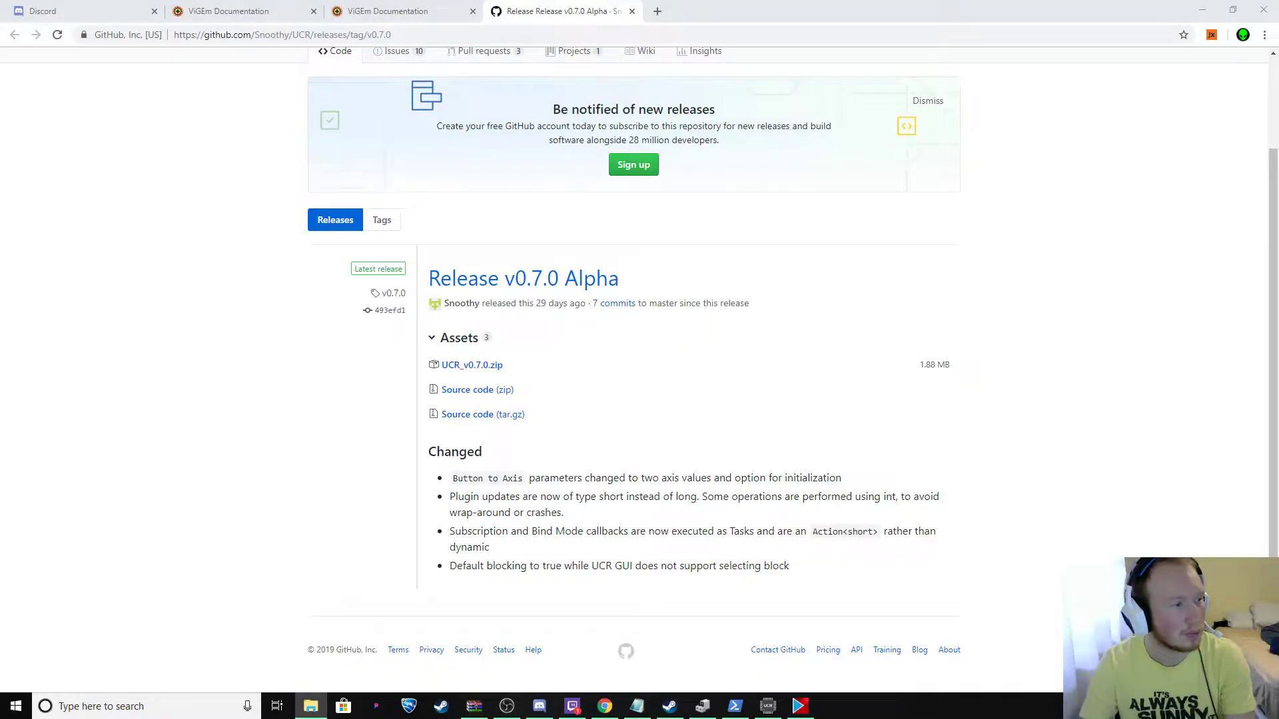
- Locate the UCR_v0.7.0 (1) archive in the Downloads folder and look at its extraction options without extracting it
left_click(310, 707)
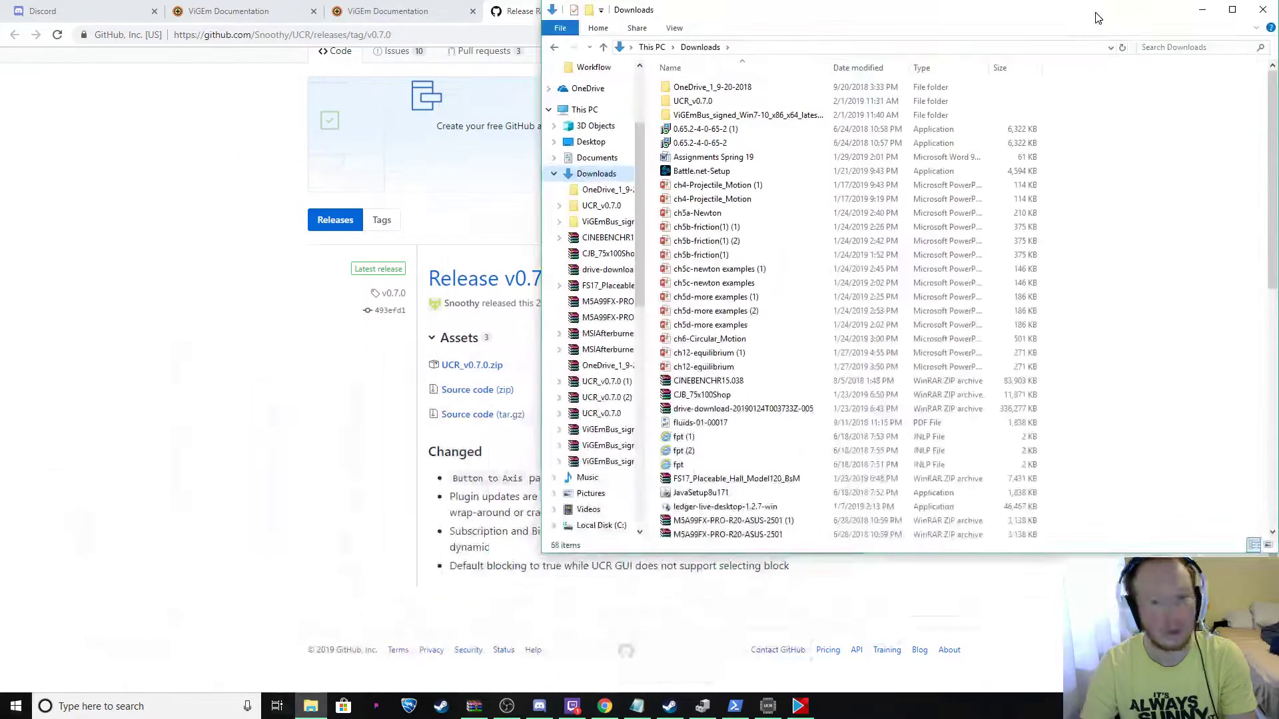
left_click_drag(1185, 15, 928, 50)
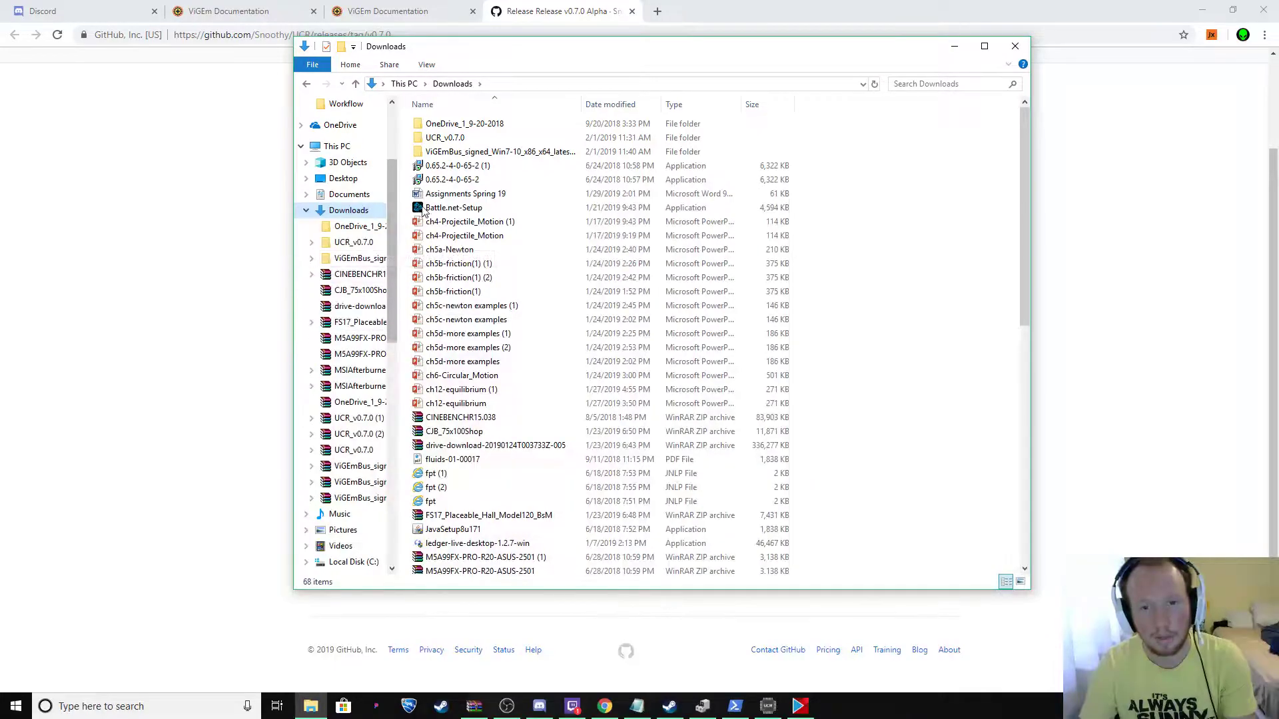
scroll(491, 450, "down", 12)
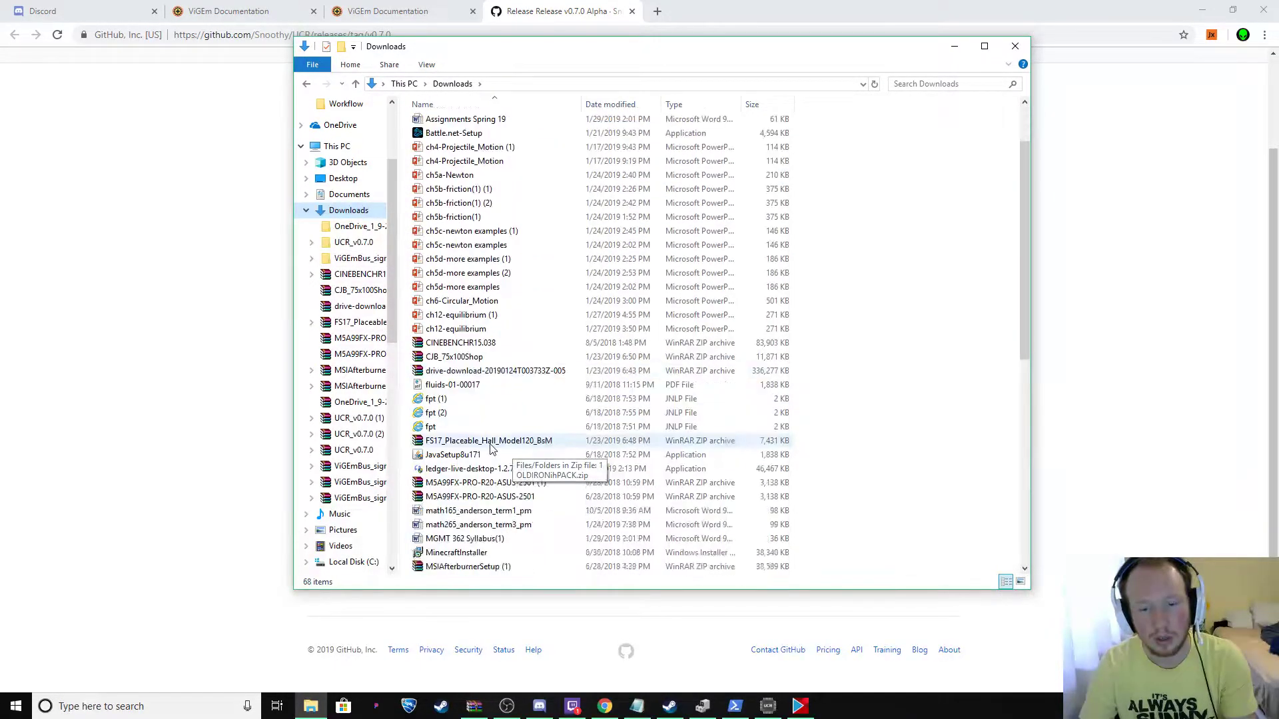
scroll(492, 450, "up", 1)
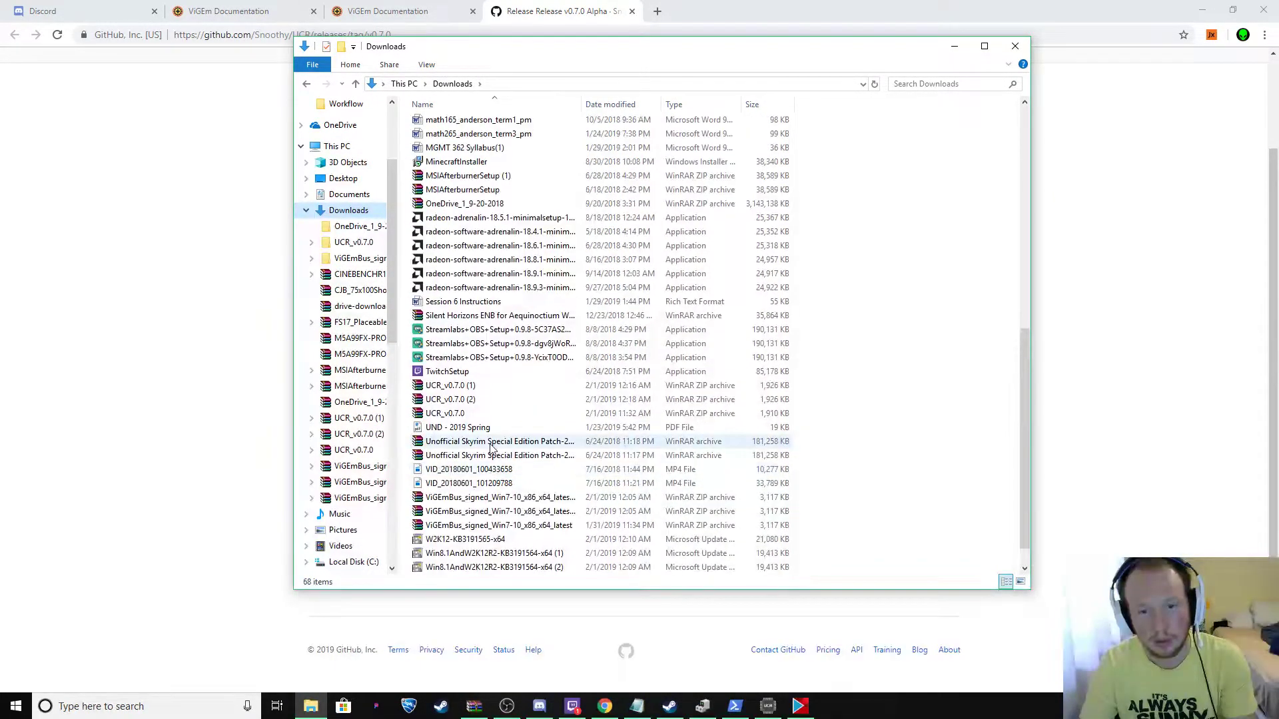
right_click(466, 385)
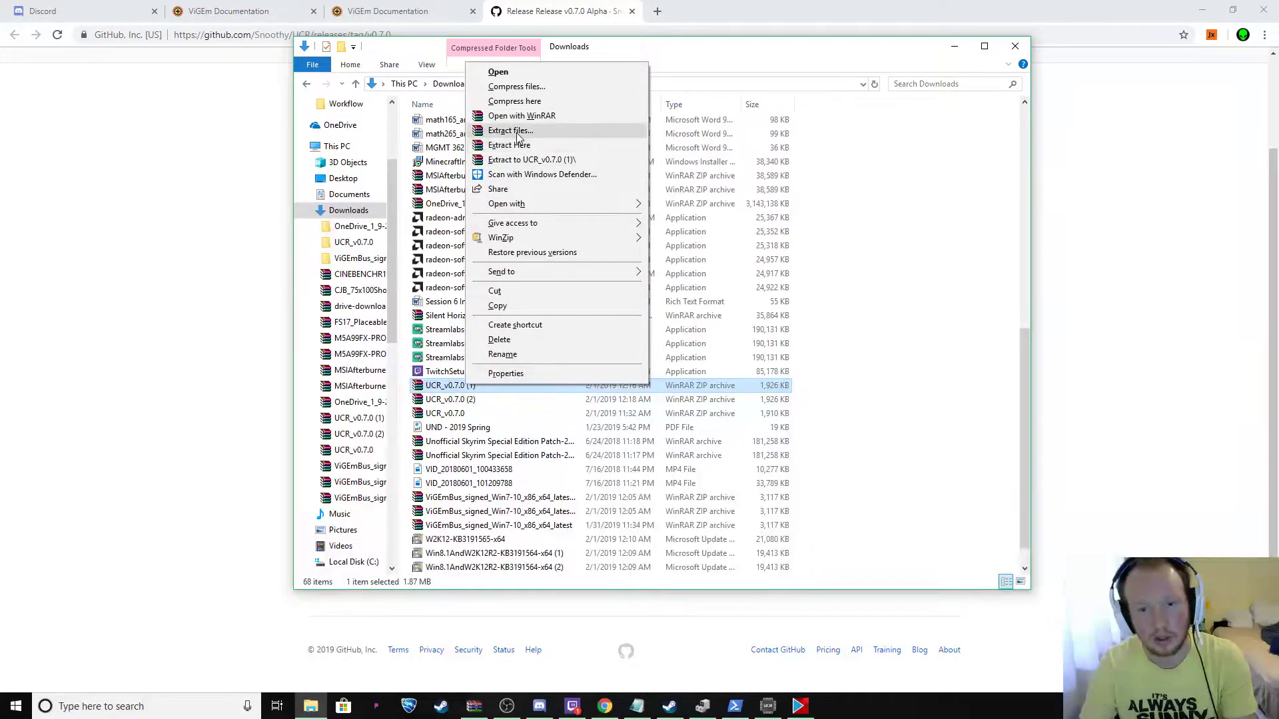
left_click(912, 319)
- Open the extracted UCR_v0.7.0 folder in Downloads and select the UCR application
scroll(917, 327, "up", 10)
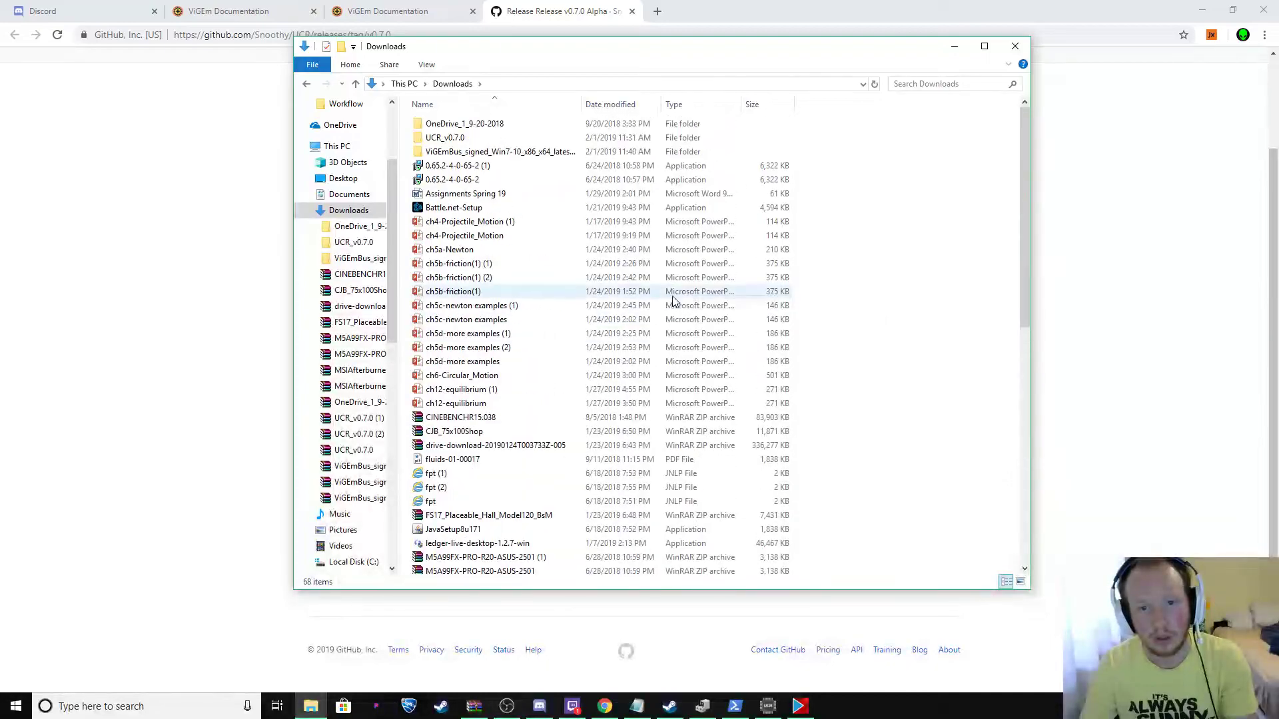
double_click(462, 139)
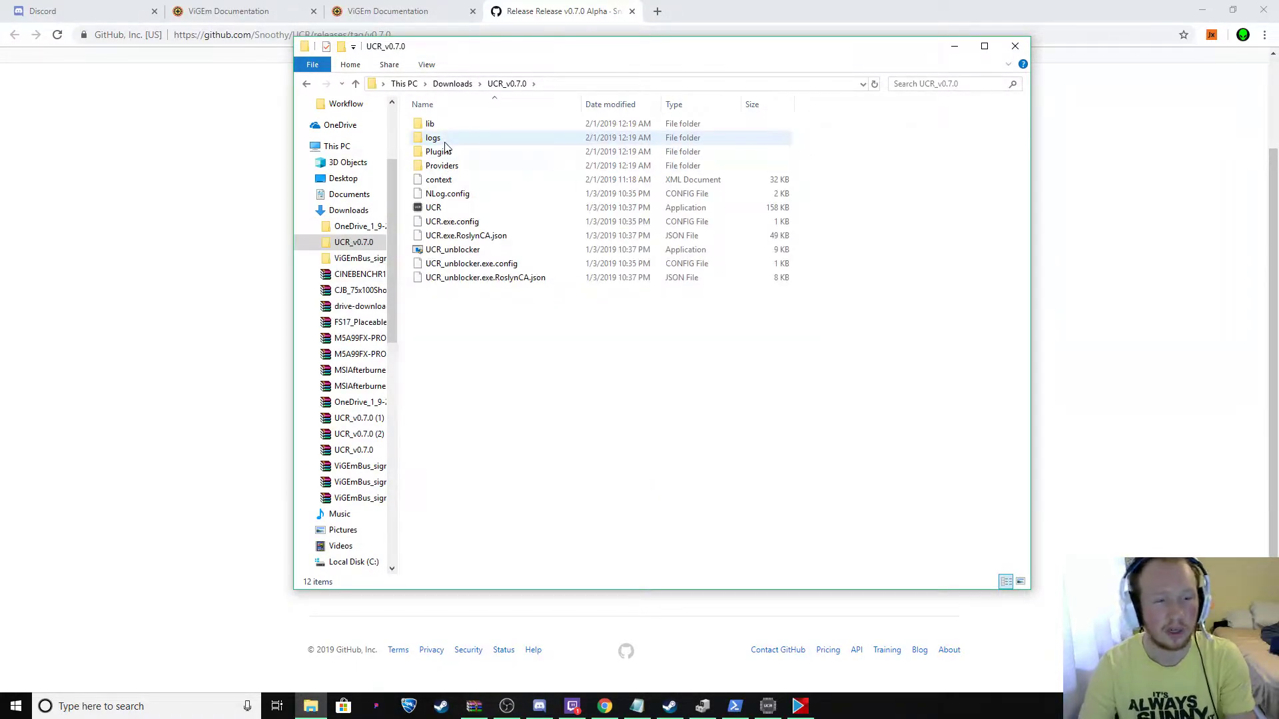
left_click(440, 210)
- Minimize the browser and file windows, switch to the running Universal Control Remapper, and select the tm profile
left_click(1203, 11)
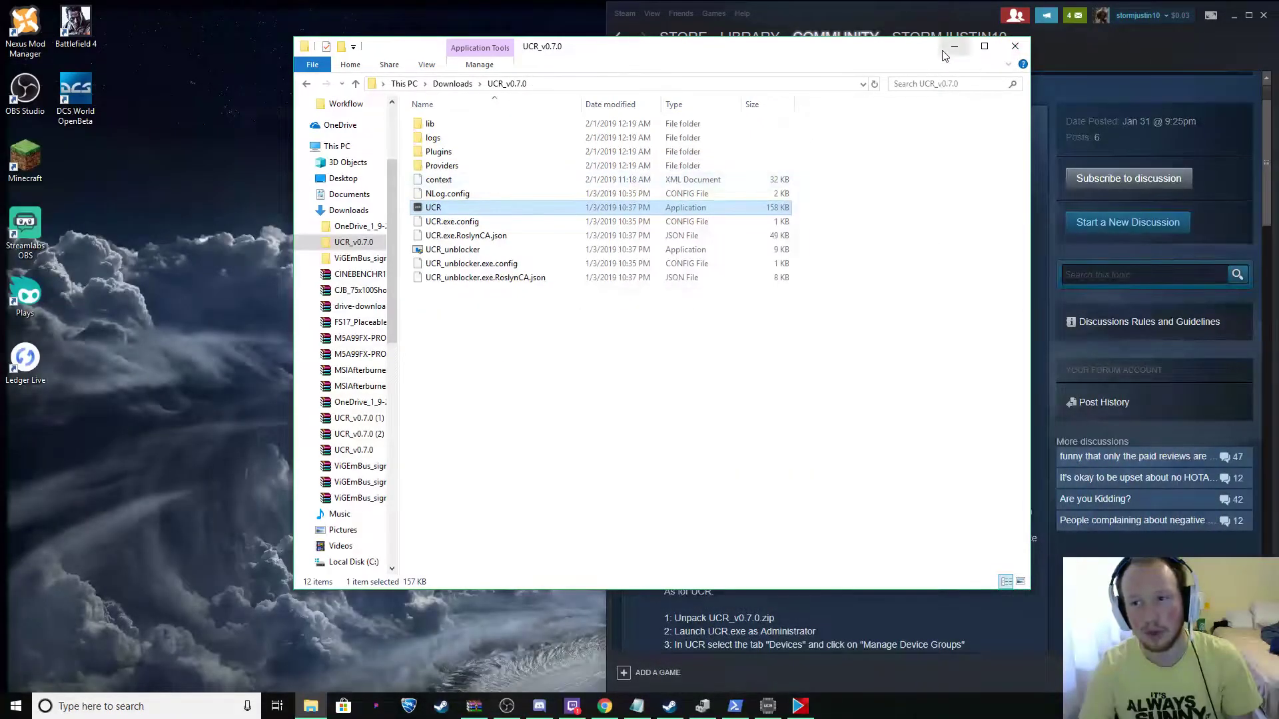
left_click(953, 46)
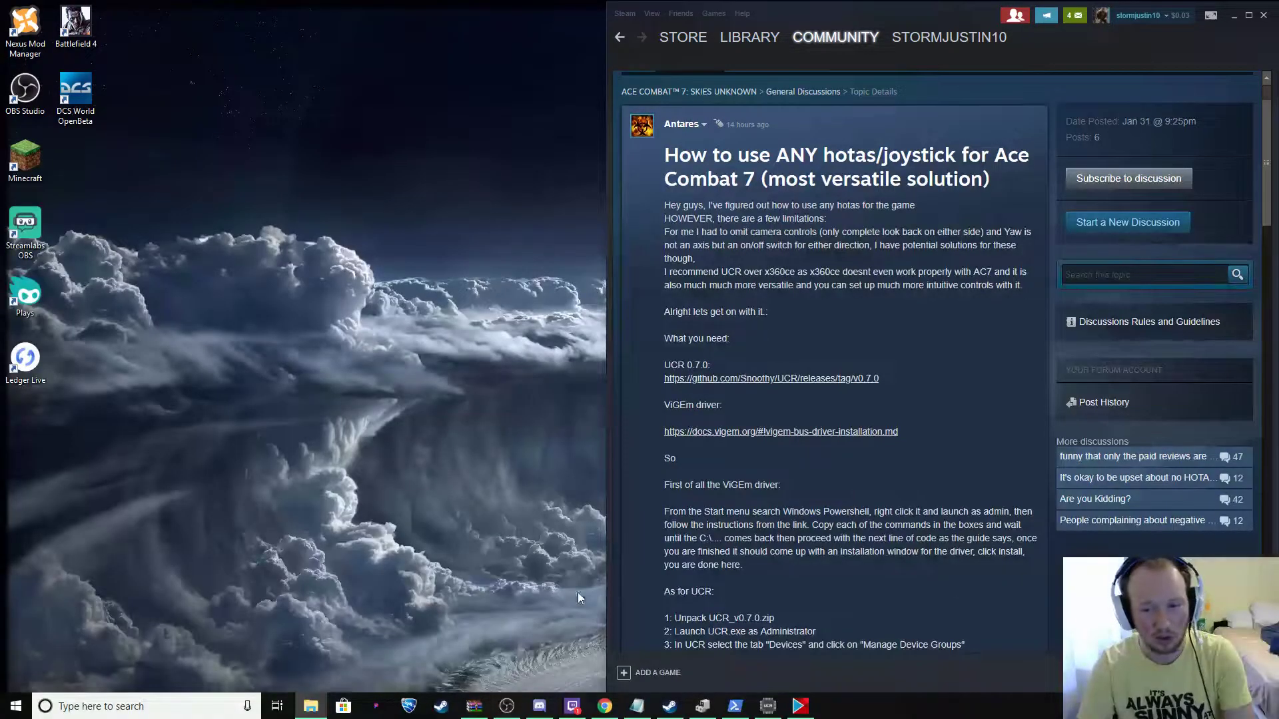
left_click(768, 706)
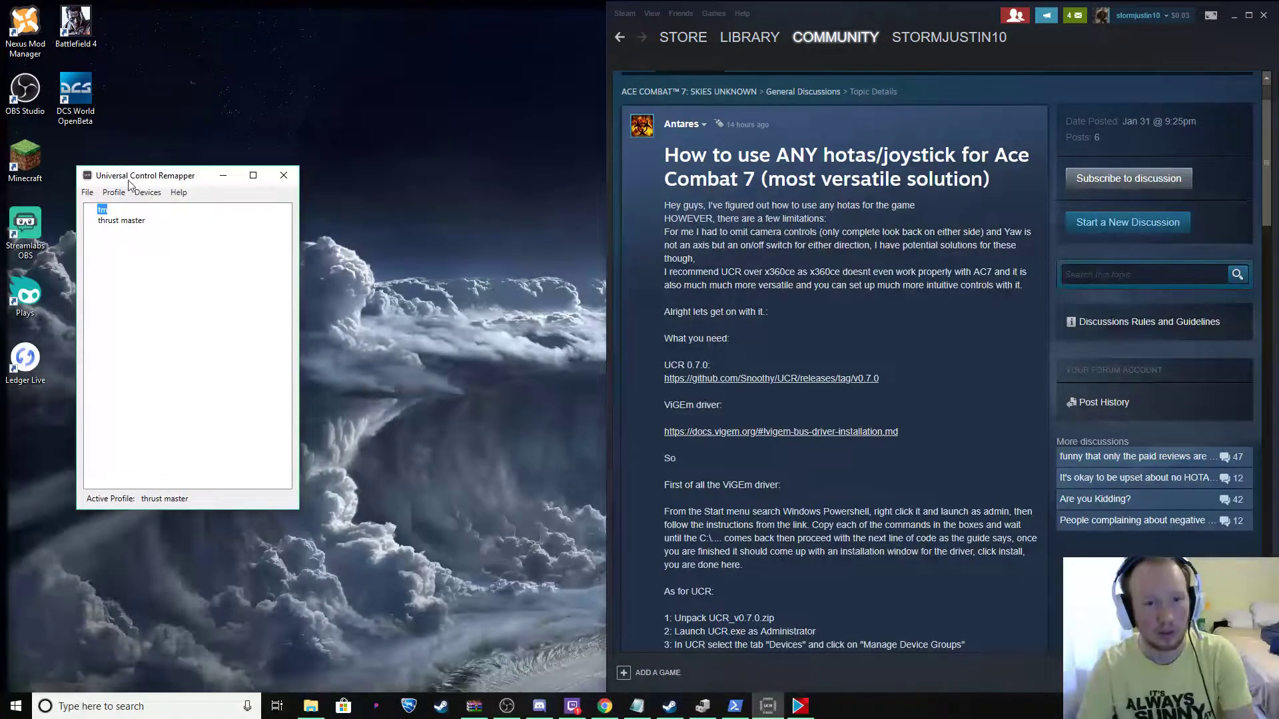
left_click(140, 221)
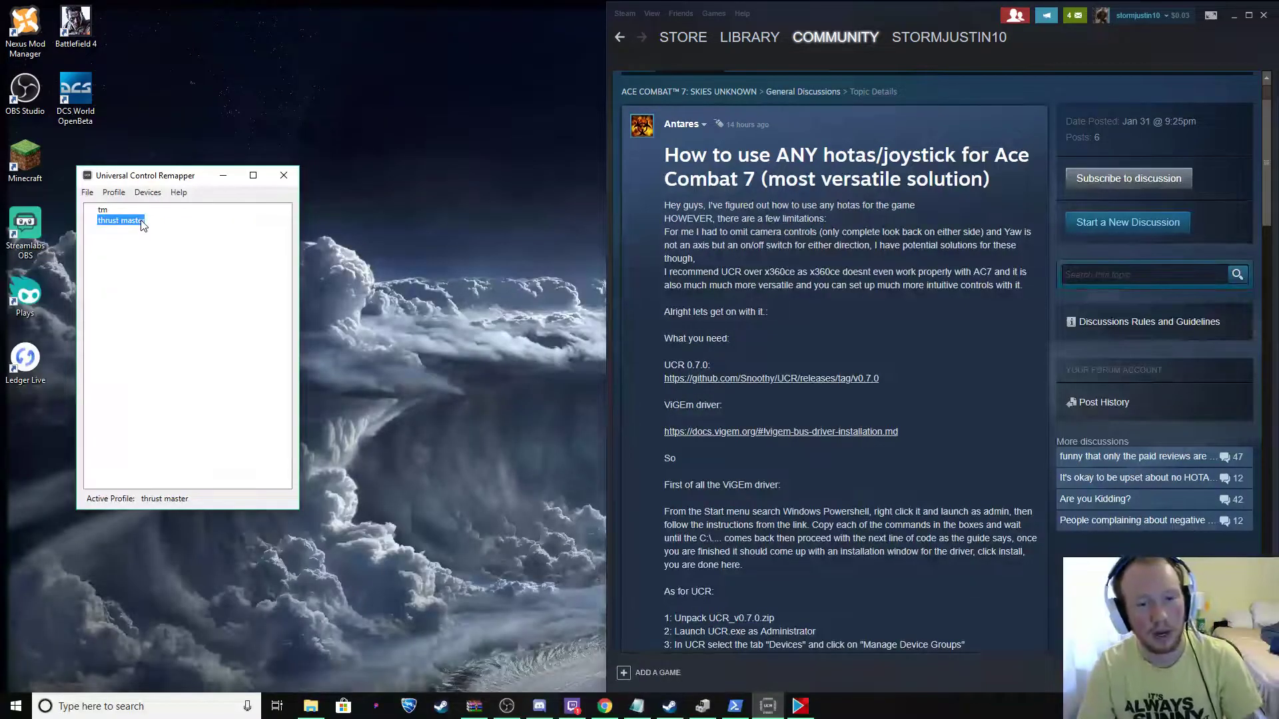
left_click(104, 210)
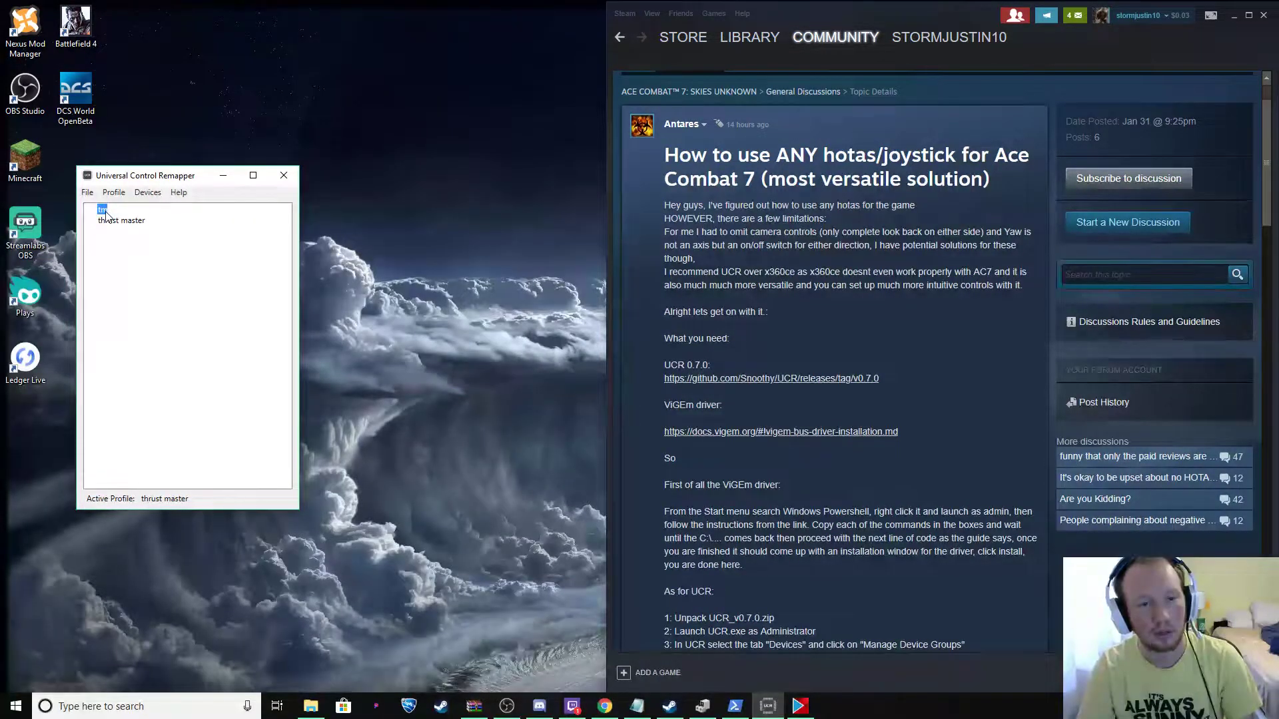
- Review the UCR setup instructions in the Steam guide, from unpacking the archive to managing device groups
scroll(817, 448, "up", 1)
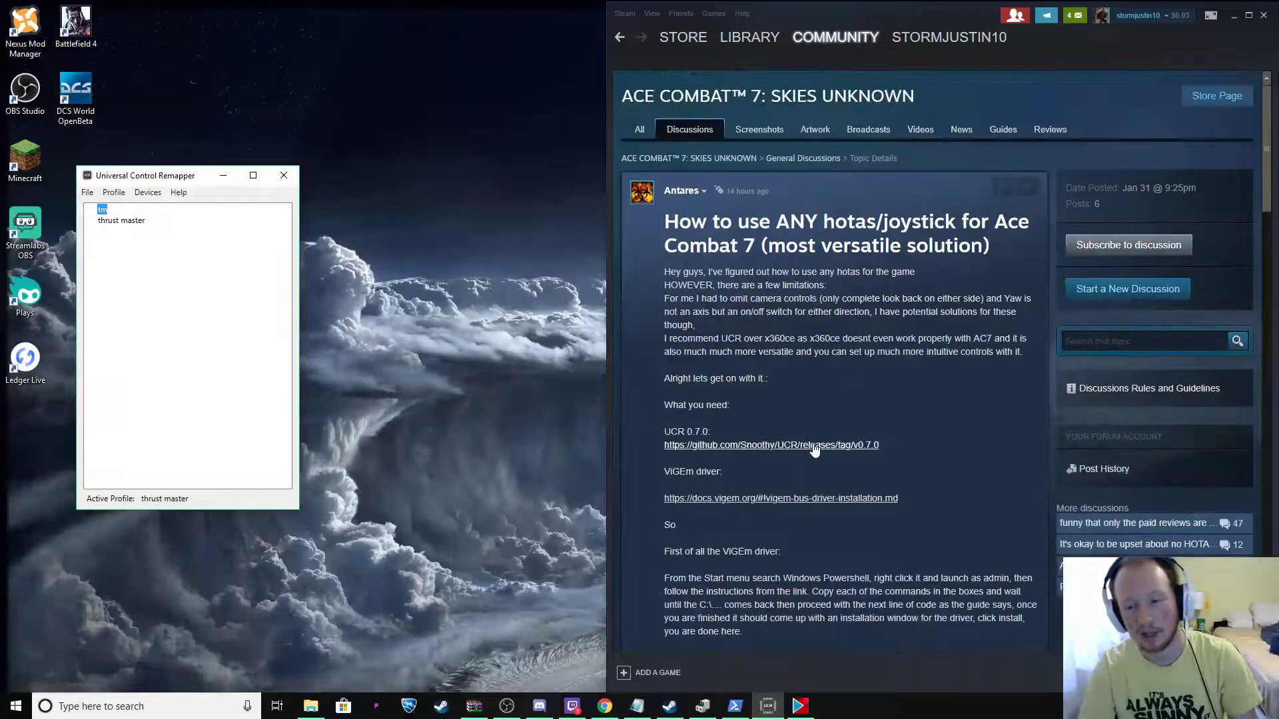
scroll(818, 449, "down", 8)
scroll(818, 448, "up", 2)
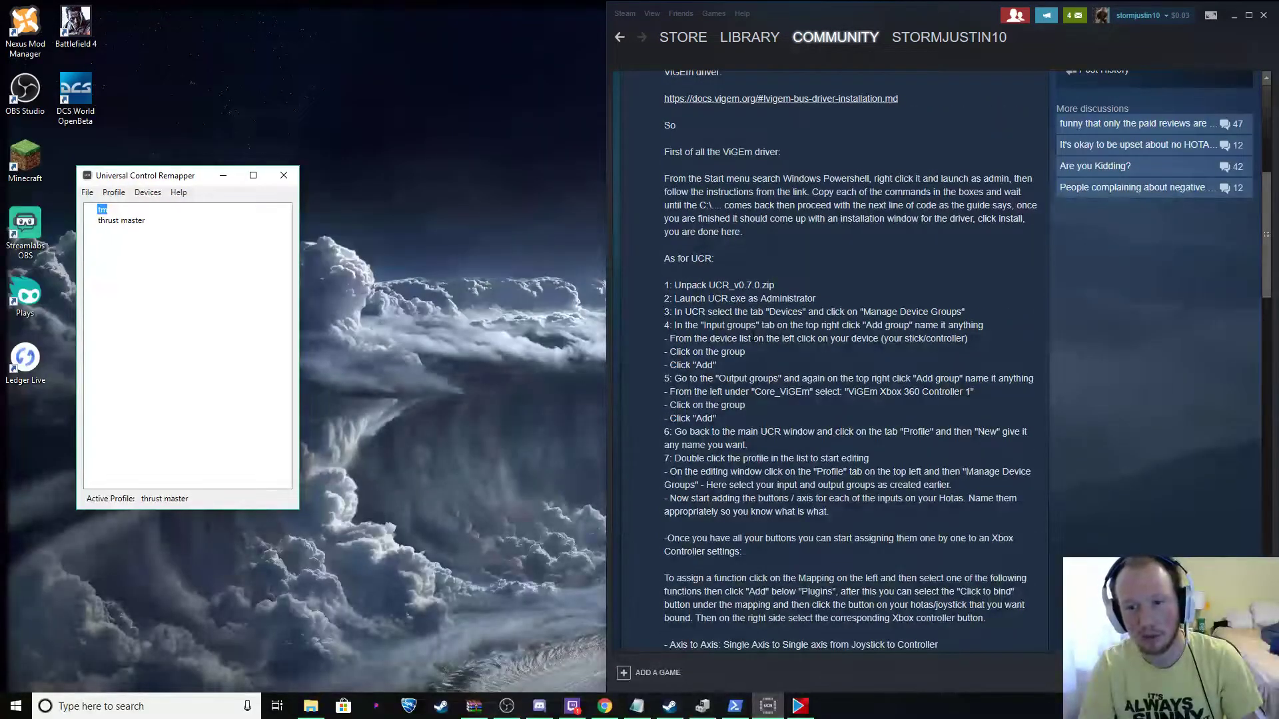
- Open the device groups manager and examine the tmm input group alongside the available T.16000M and TWCS Throttle devices
left_click(148, 193)
left_click(176, 210)
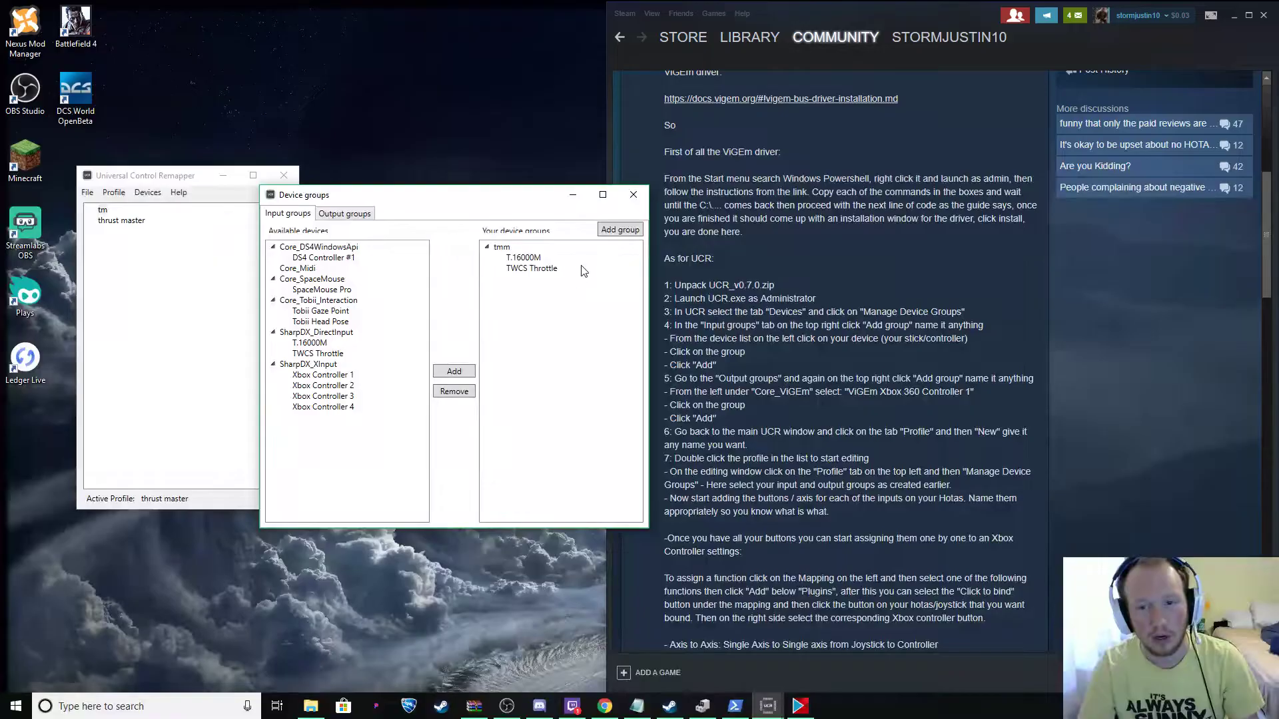
left_click(624, 231)
left_click(703, 367)
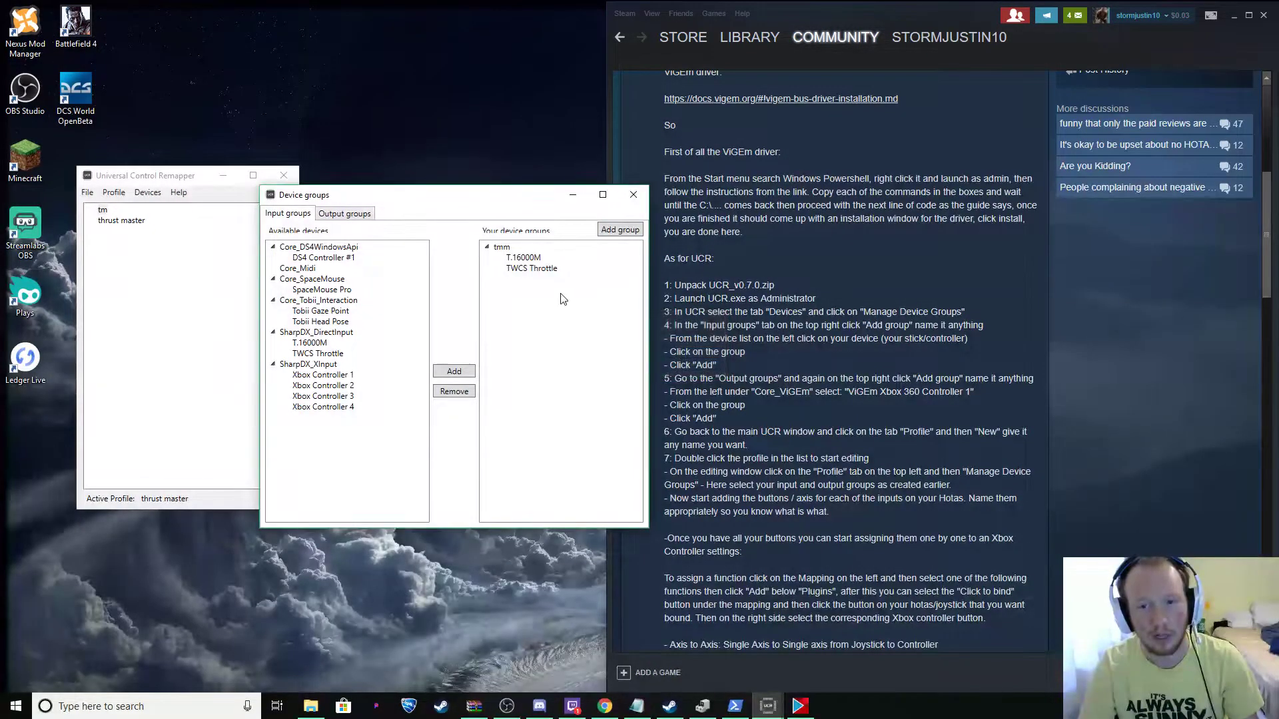
left_click(530, 258)
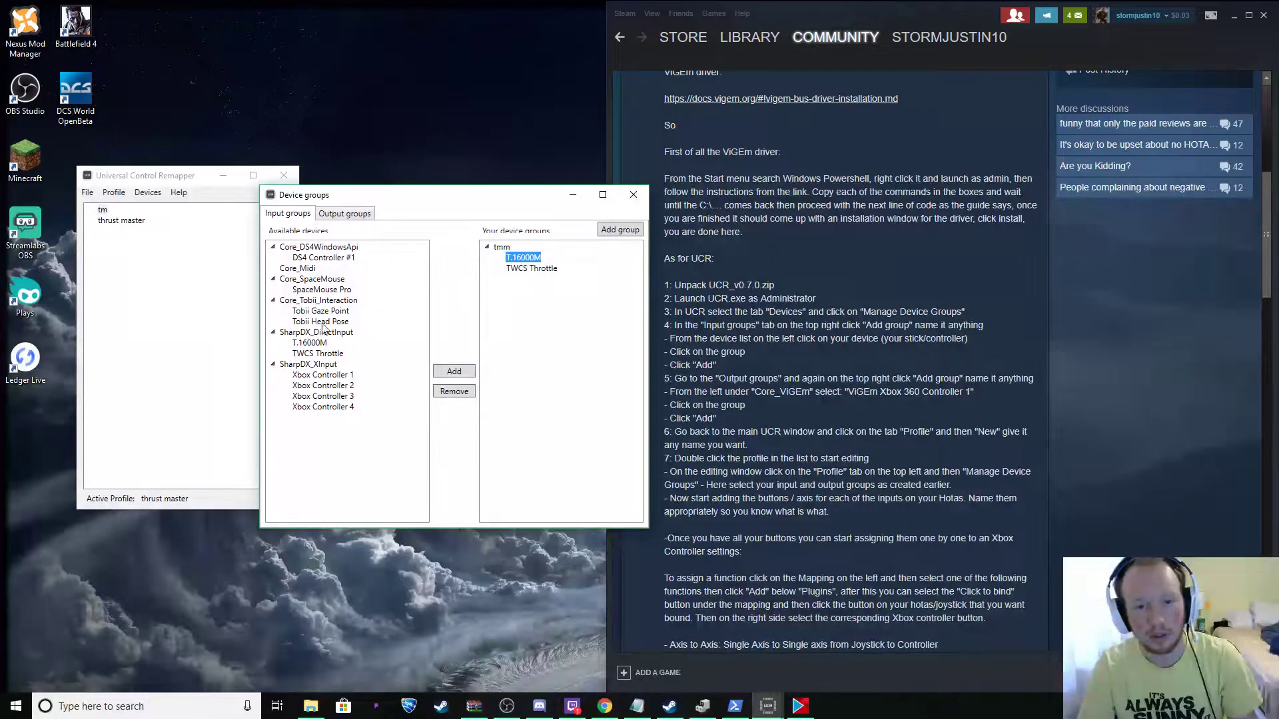
left_click(325, 343)
left_click(324, 353)
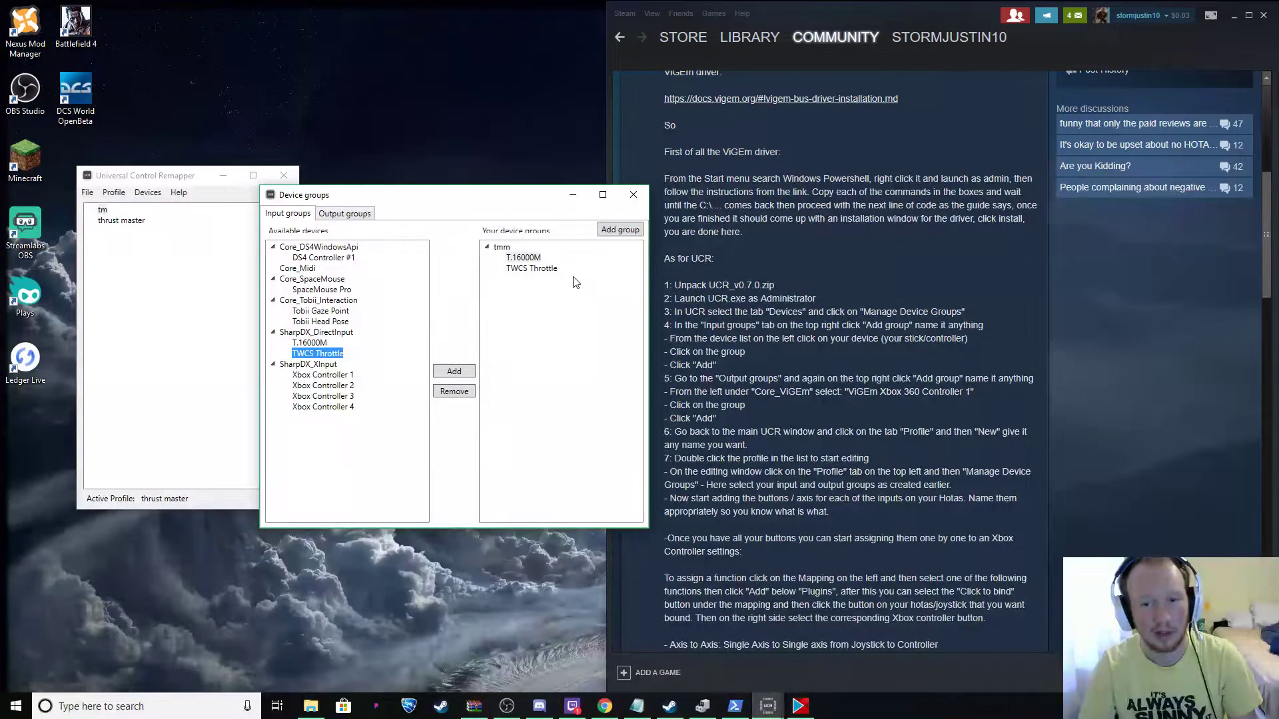
- Check the tmm out output group, read on to the guide's Xbox layout recommendations, and close the device groups manager
left_click(341, 212)
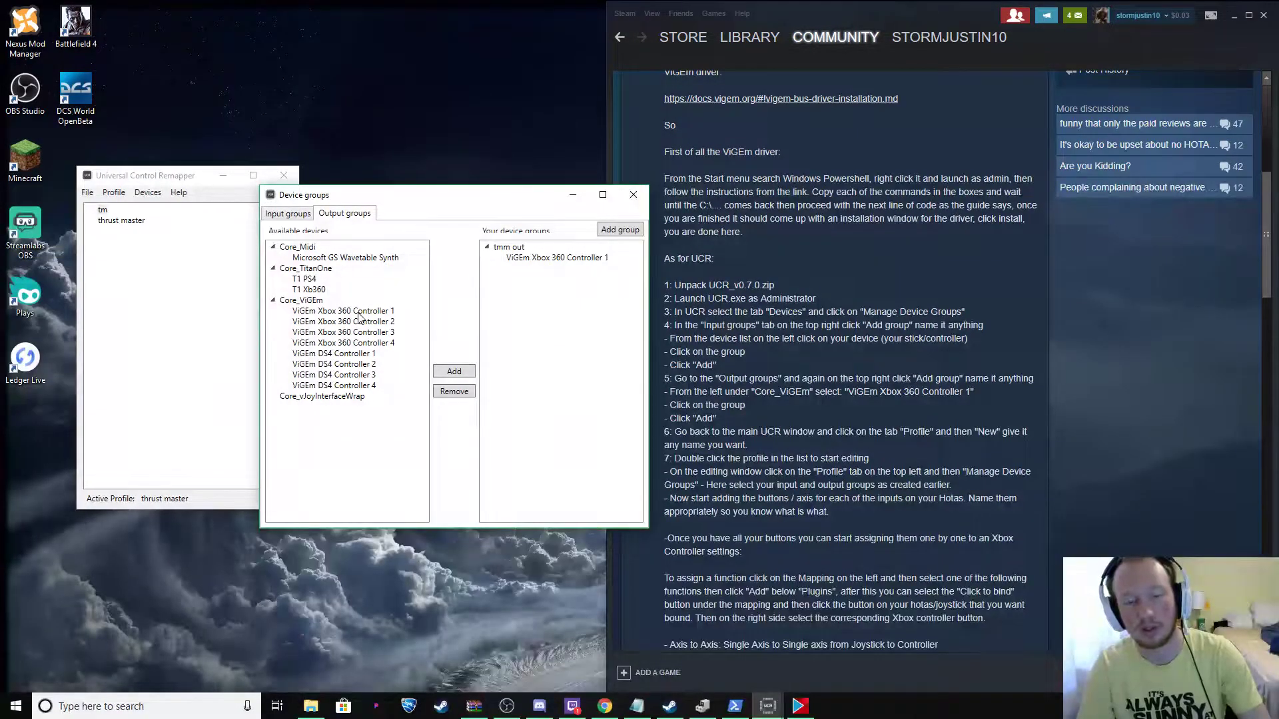
scroll(743, 473, "down", 10)
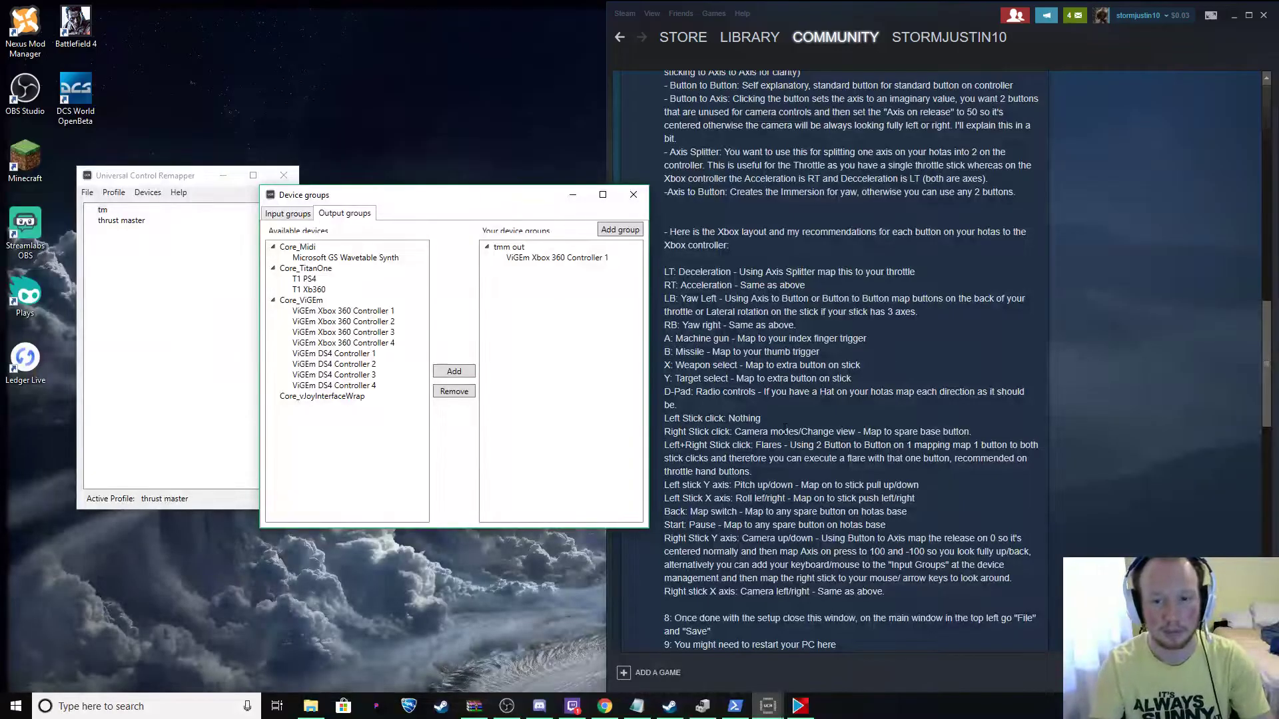
left_click(633, 195)
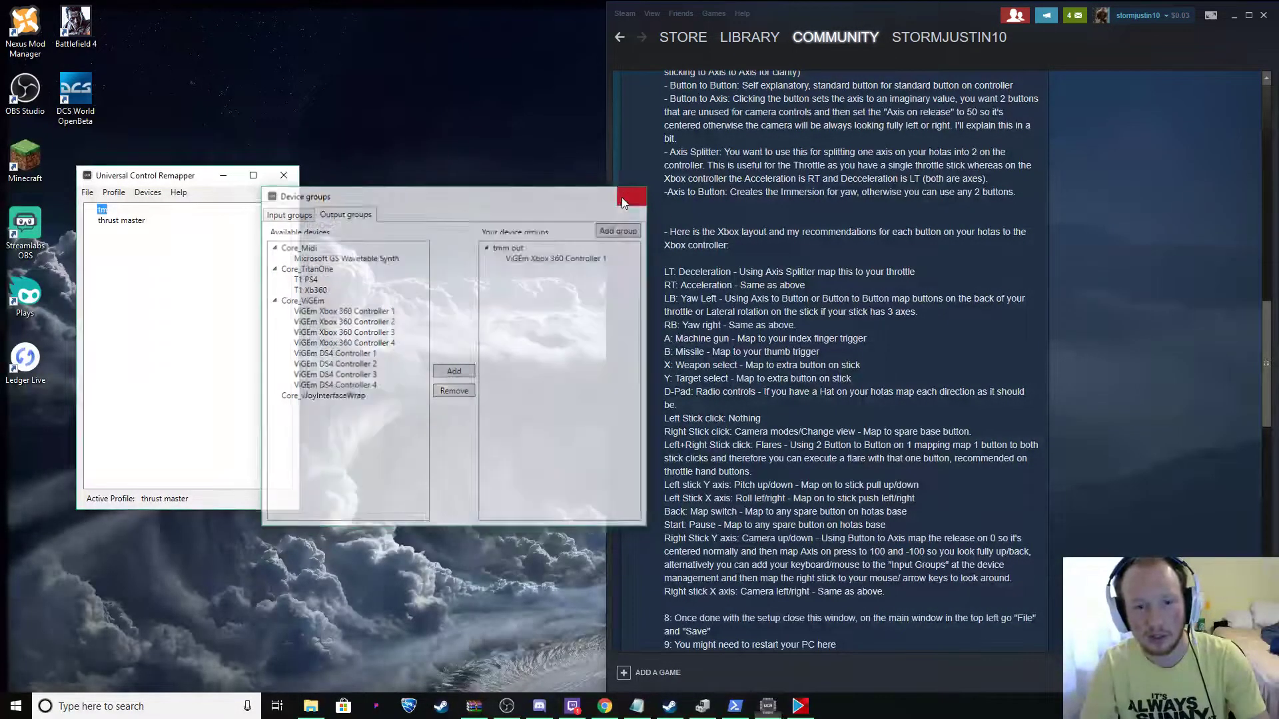
- Open the tm profile for editing
left_click(103, 210)
double_click(103, 210)
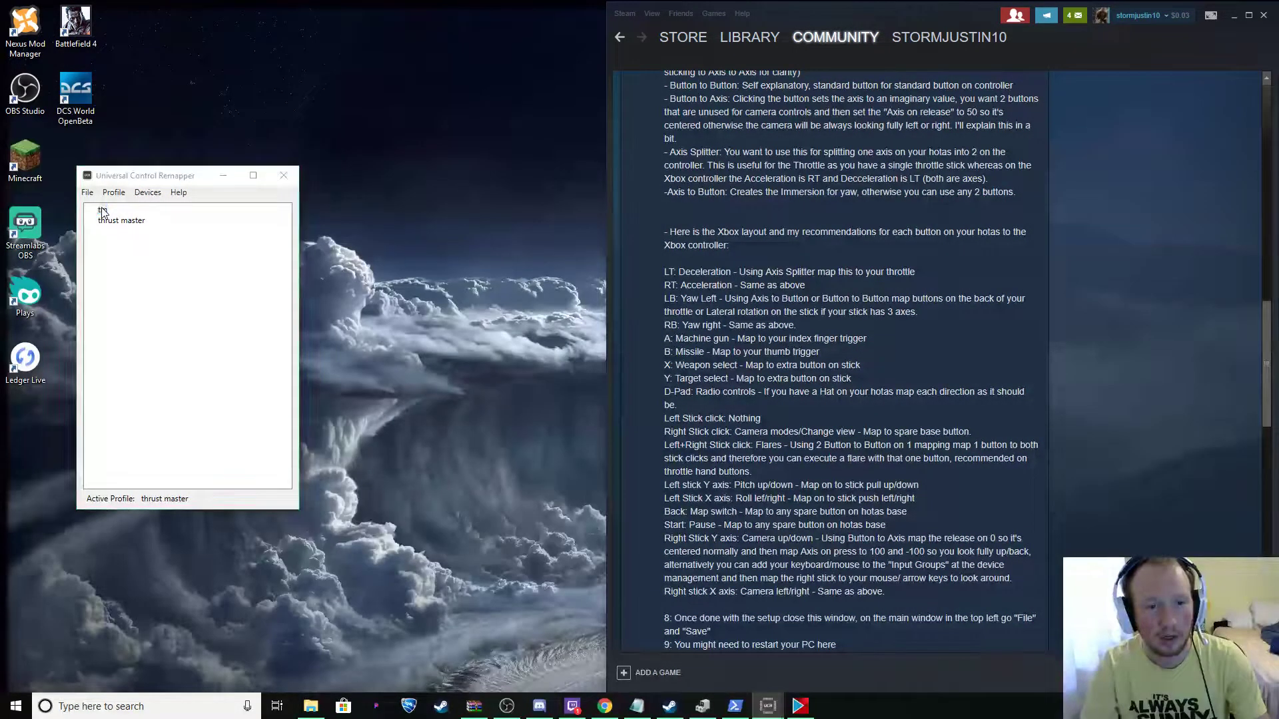
right_click(104, 209)
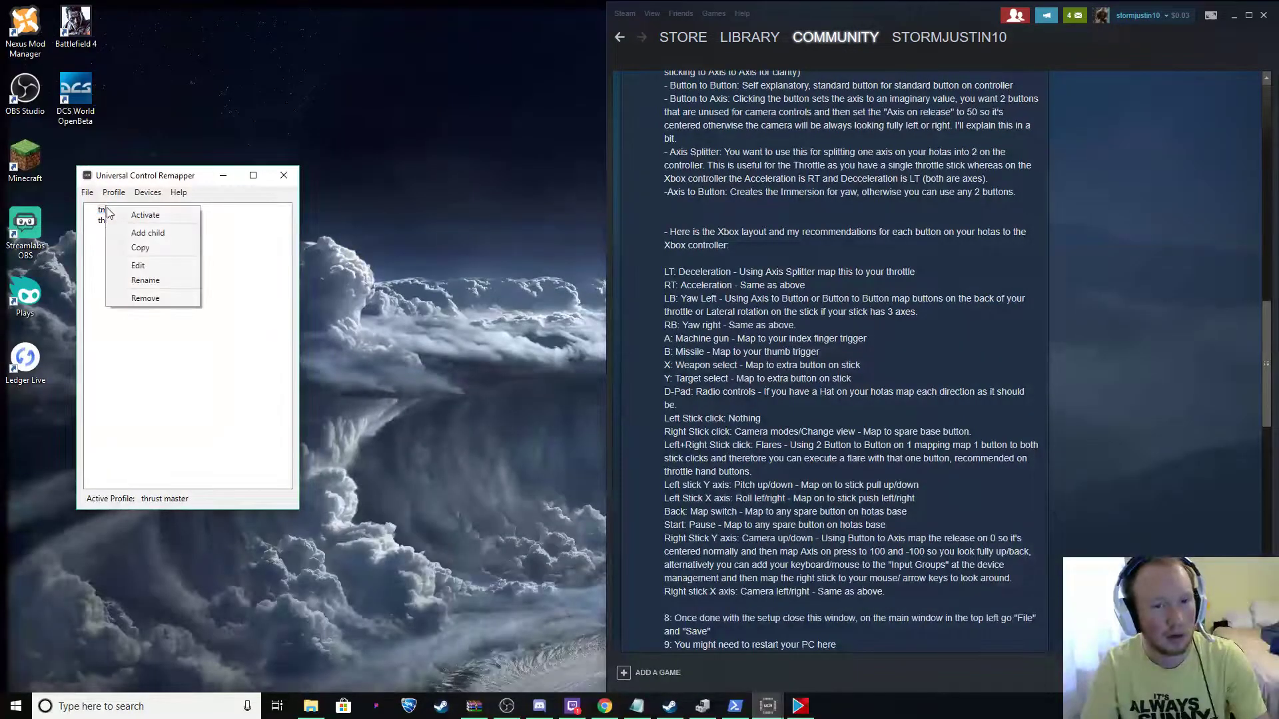
left_click(113, 329)
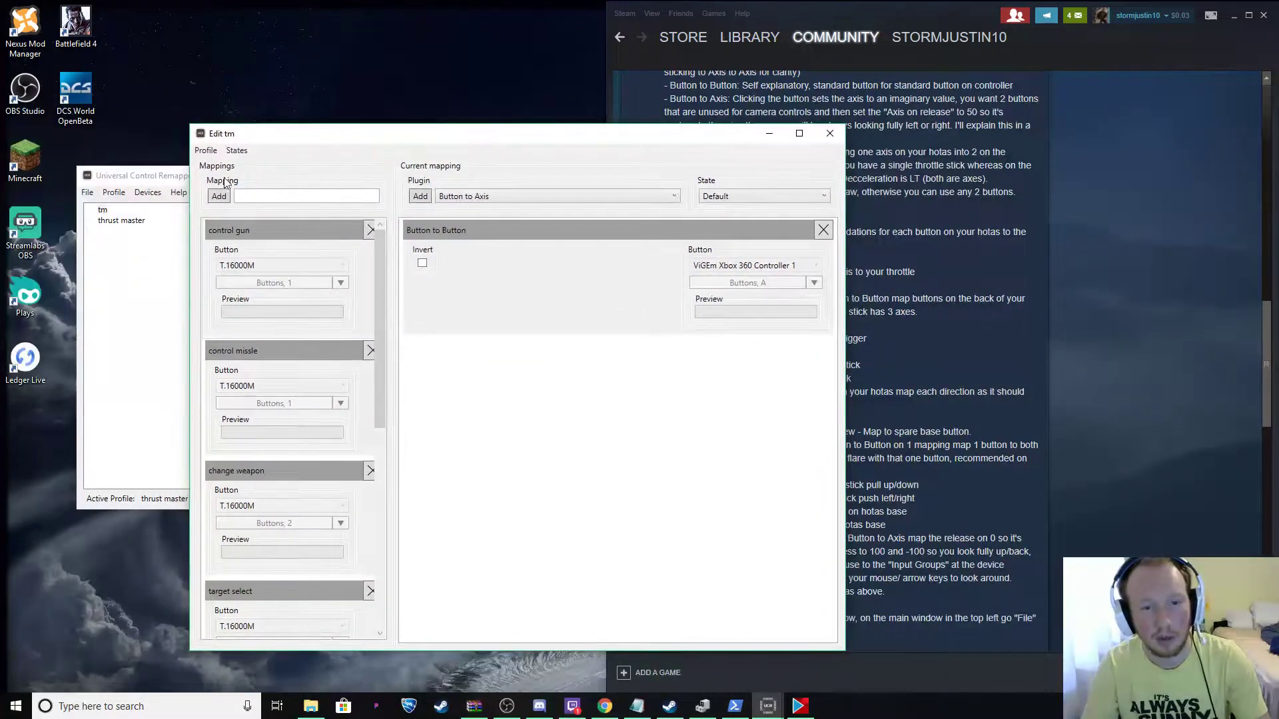
- Set the tm profile's input group to tmm and its output group to tmm out, and close the device group settings
left_click(206, 151)
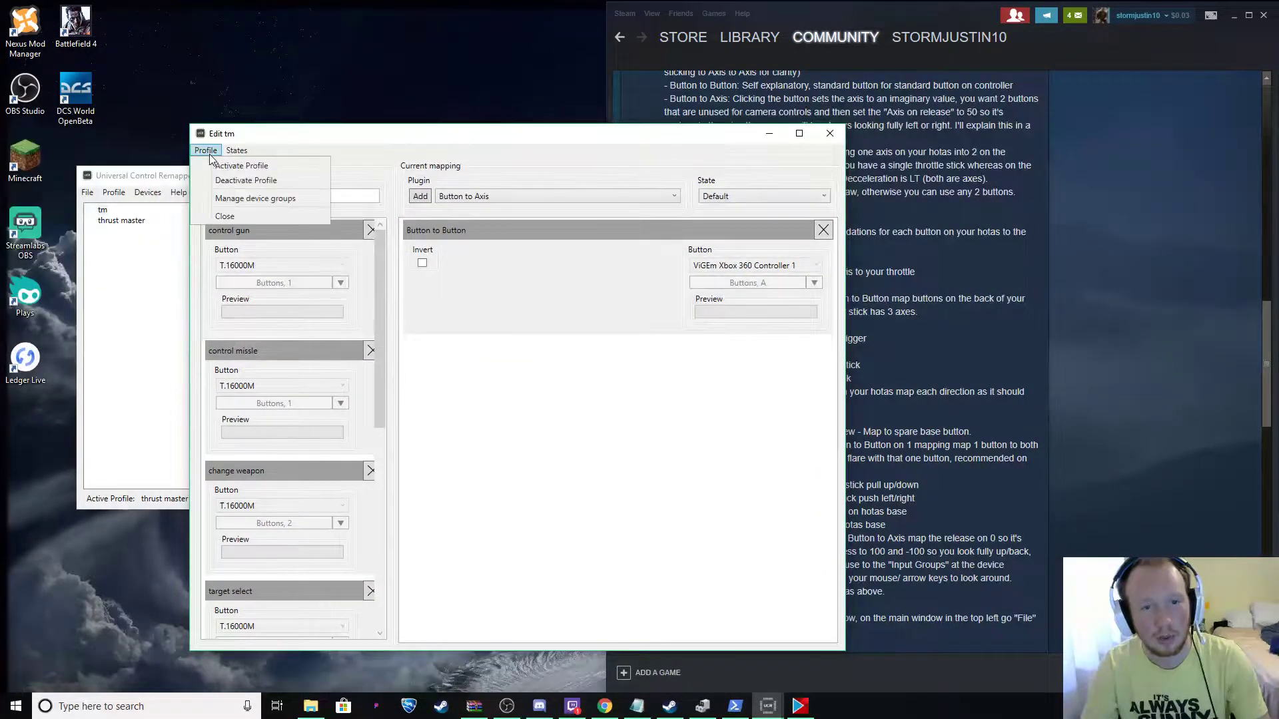
mouse_move(238, 153)
left_click(268, 167)
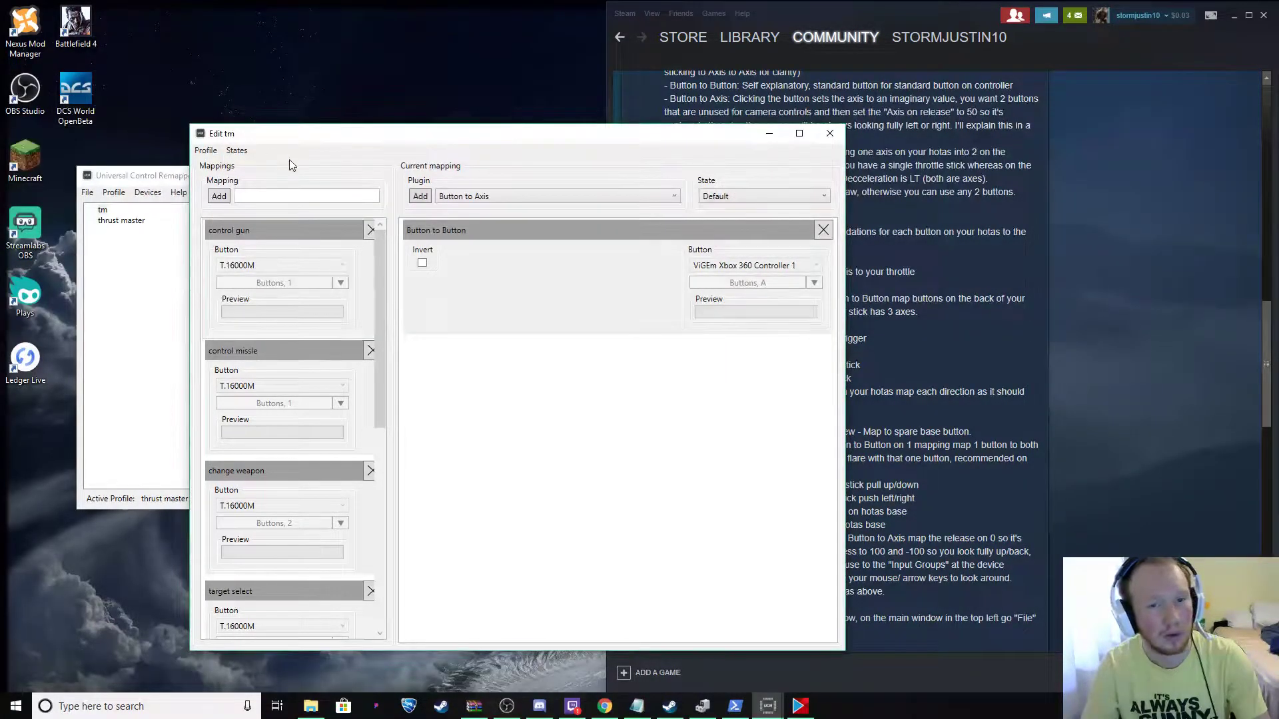
left_click(203, 151)
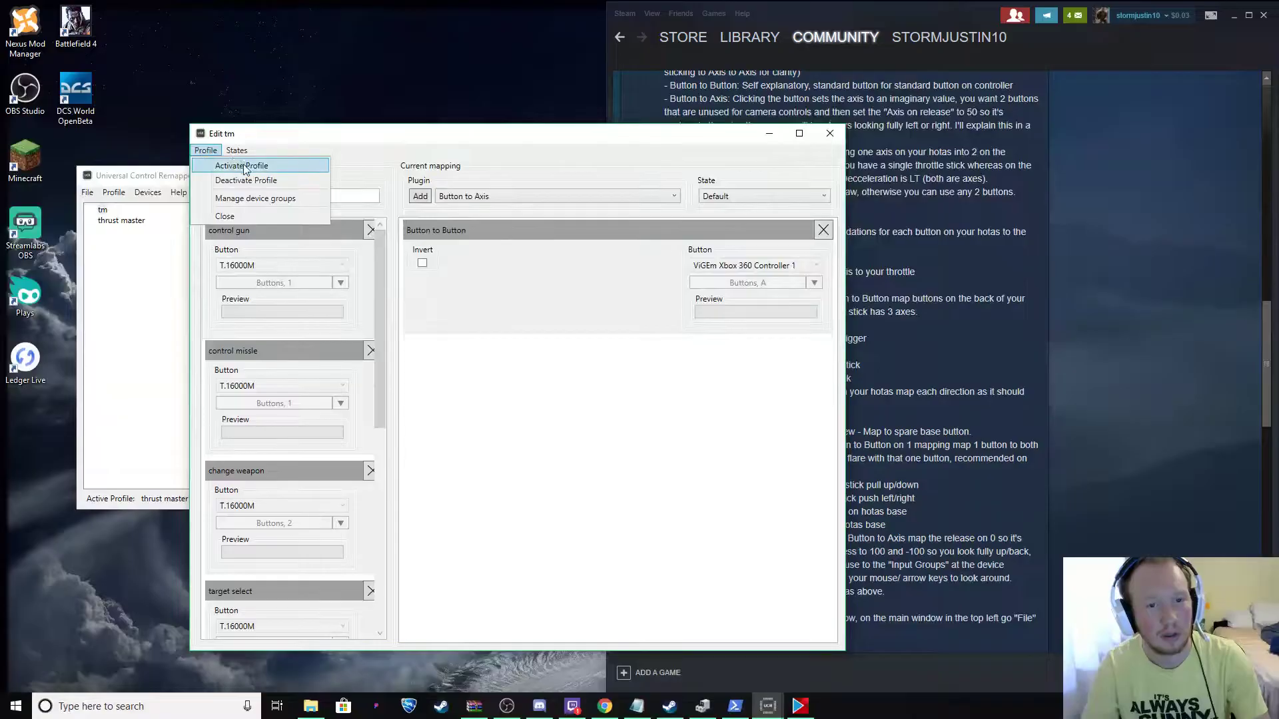
left_click(260, 200)
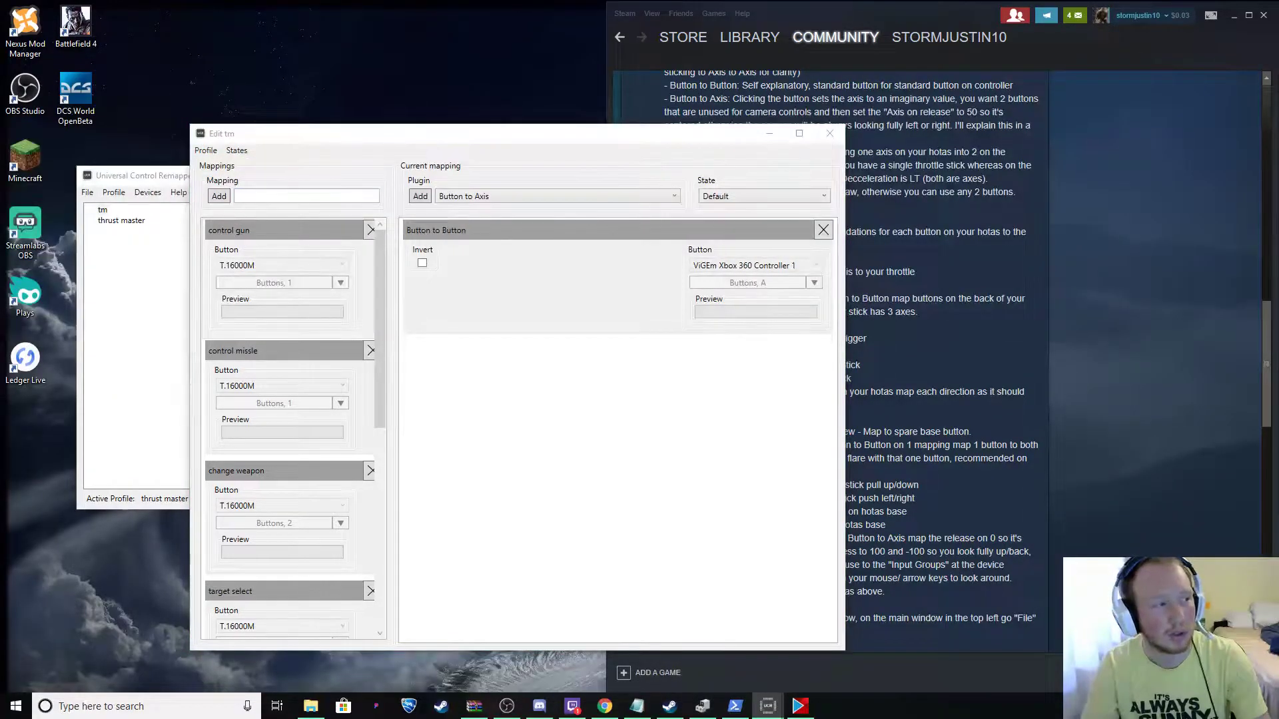
left_click_drag(657, 352, 651, 404)
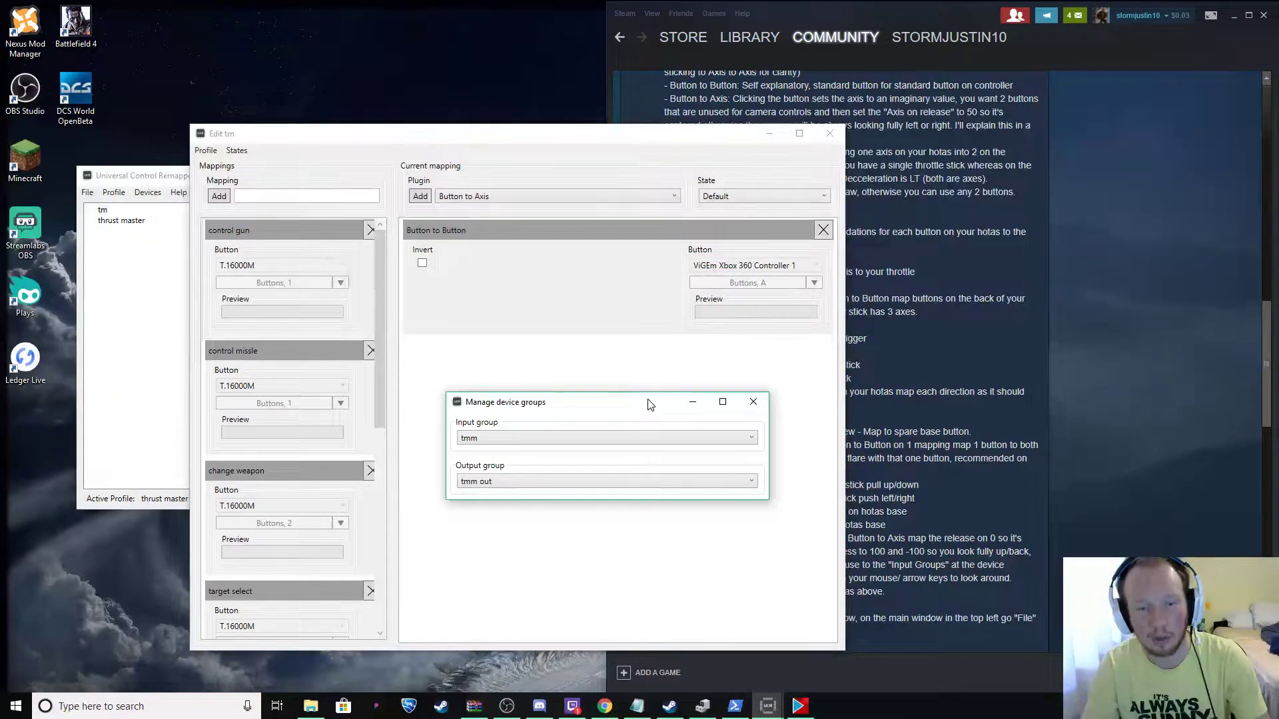
left_click(580, 439)
left_click(558, 466)
left_click(555, 481)
left_click(570, 503)
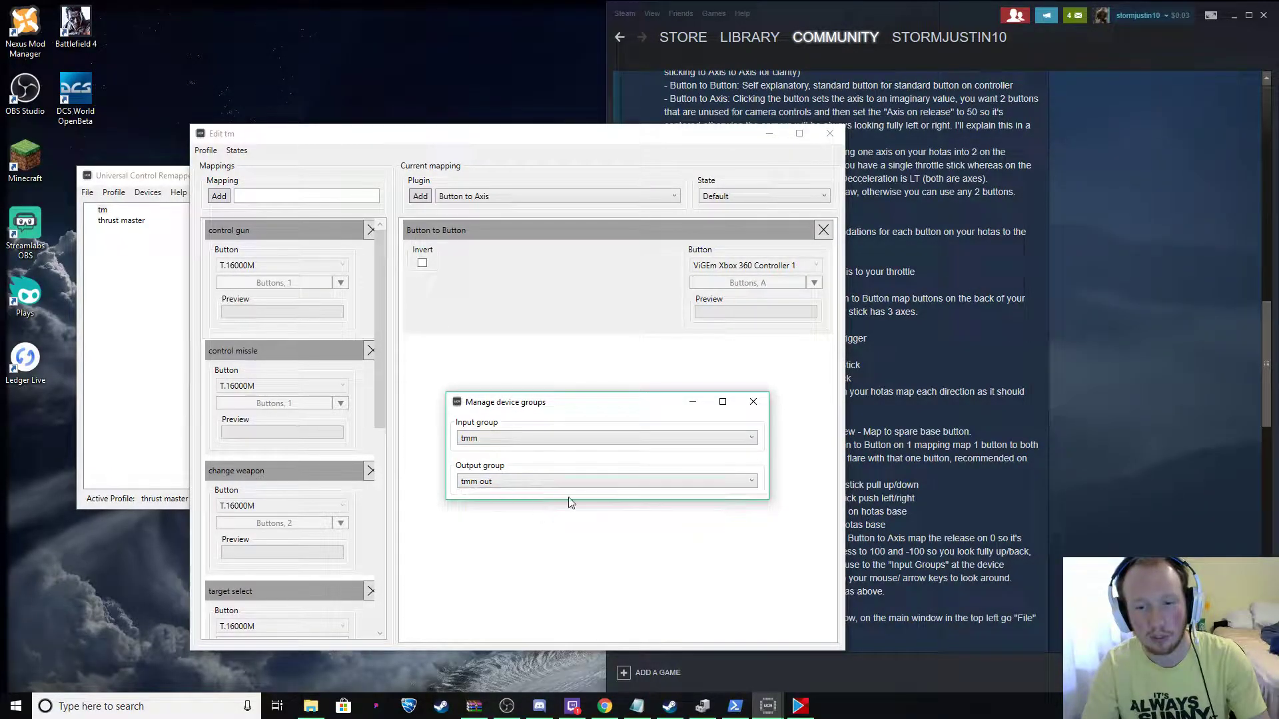
left_click(753, 403)
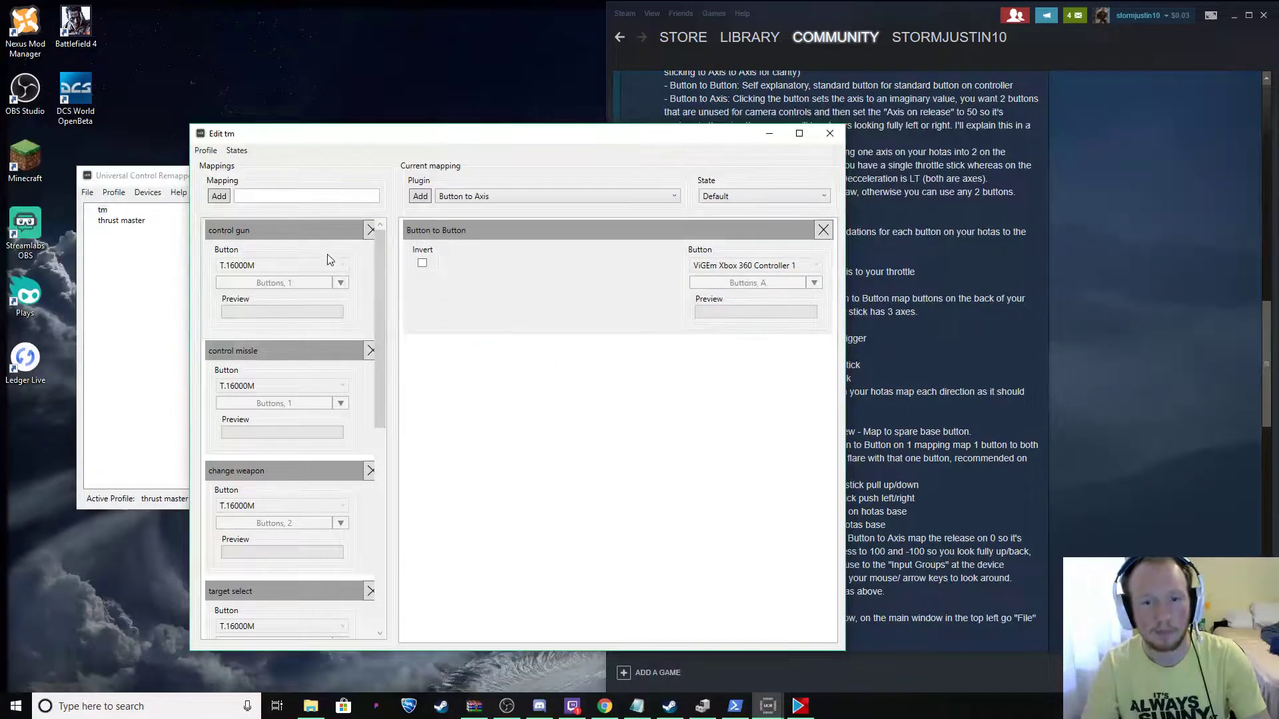
- Remove the control gun, control missle, change weapon and target select mappings from the tm profile
scroll(335, 445, "down", 5)
scroll(333, 441, "up", 6)
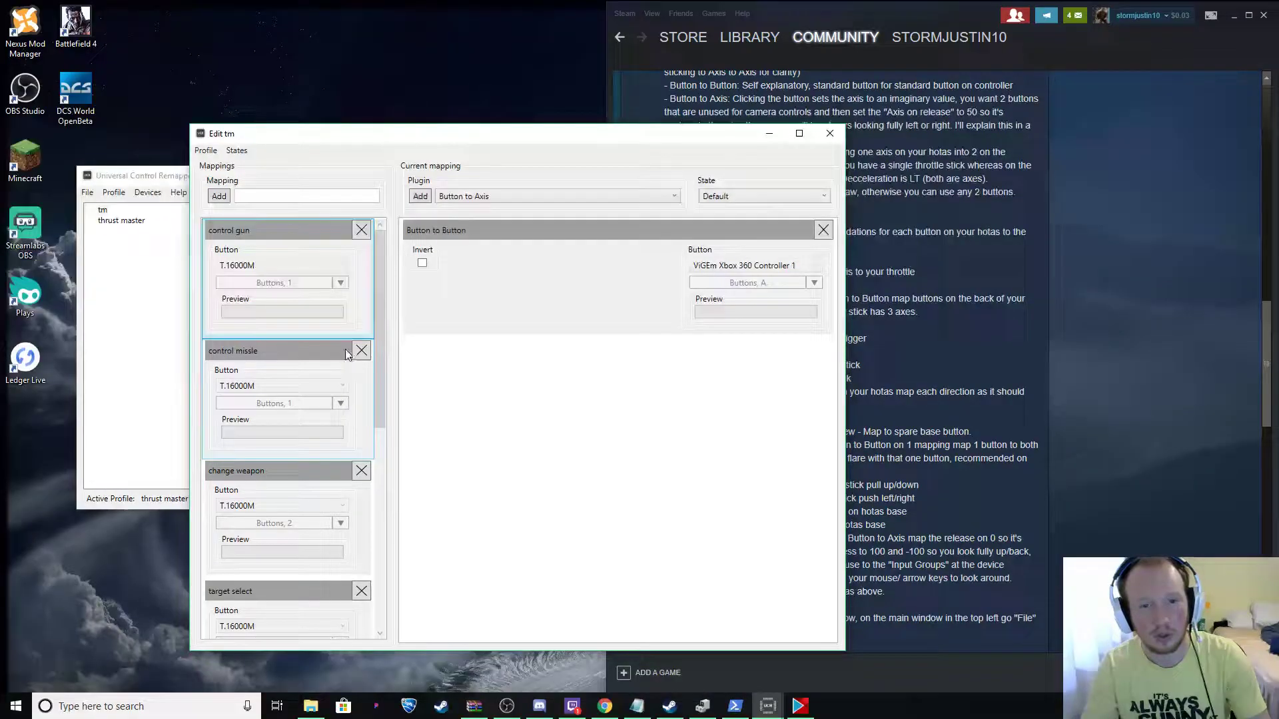
left_click(361, 230)
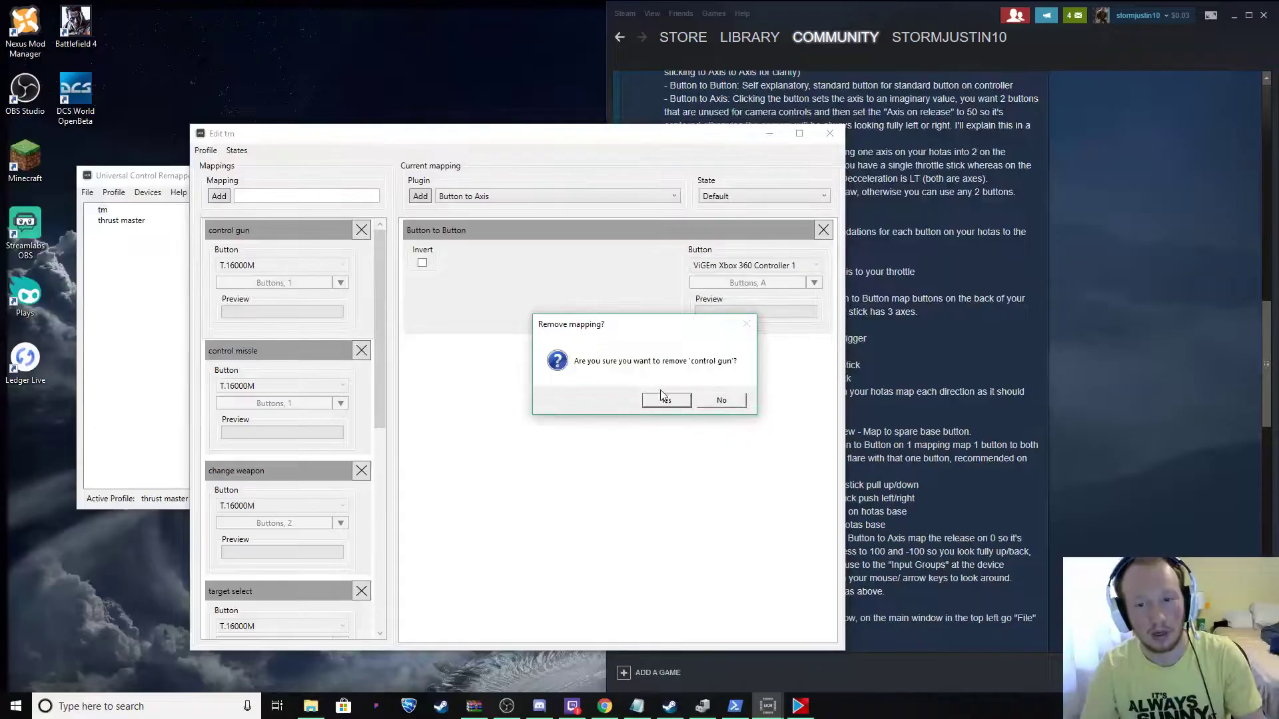
left_click(664, 399)
left_click(361, 232)
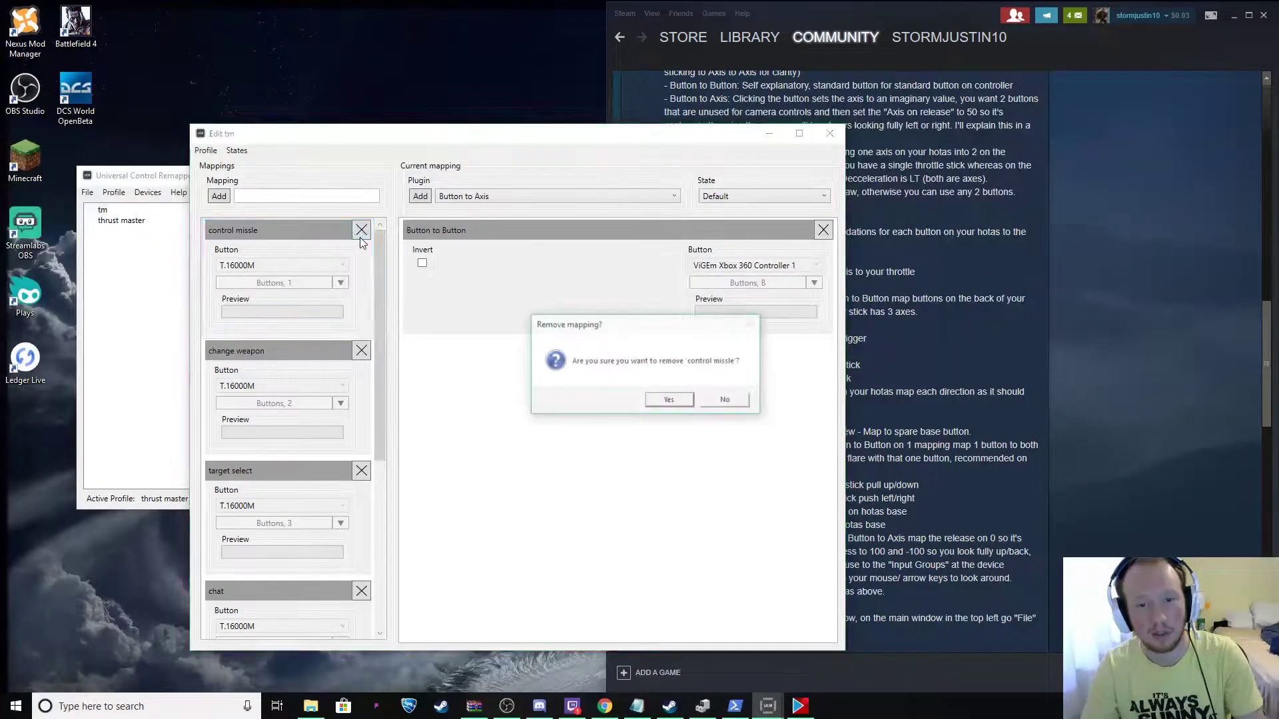
left_click(667, 400)
left_click(361, 230)
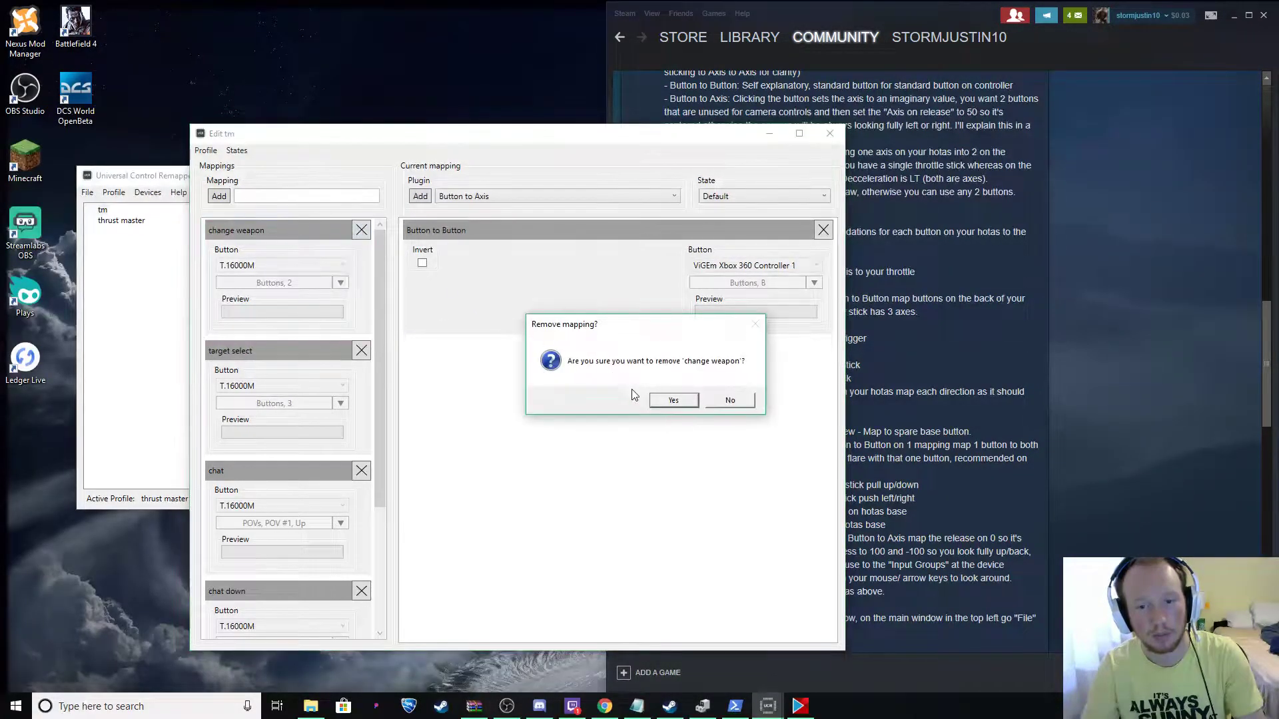
left_click(672, 400)
left_click(361, 230)
left_click(672, 399)
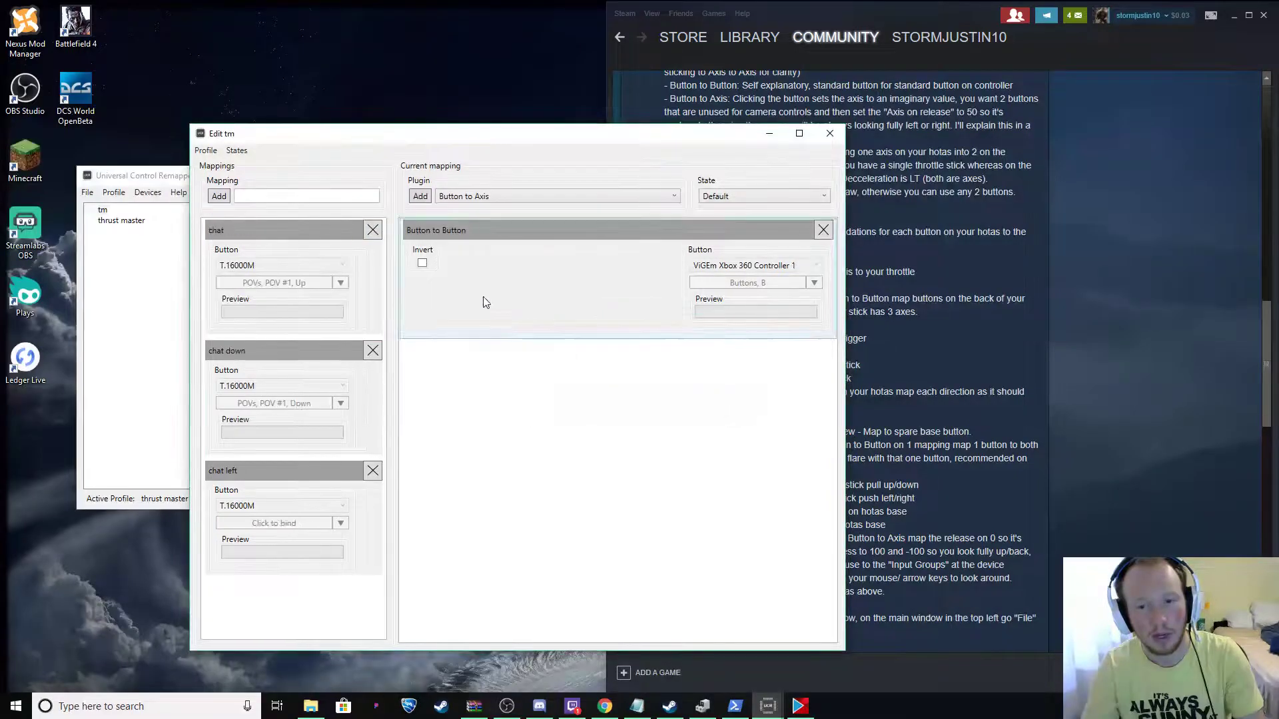
- Remove the chat, chat down and chat left mappings and clear the leftover Button to Button plugin
left_click(372, 230)
left_click(663, 399)
left_click(372, 229)
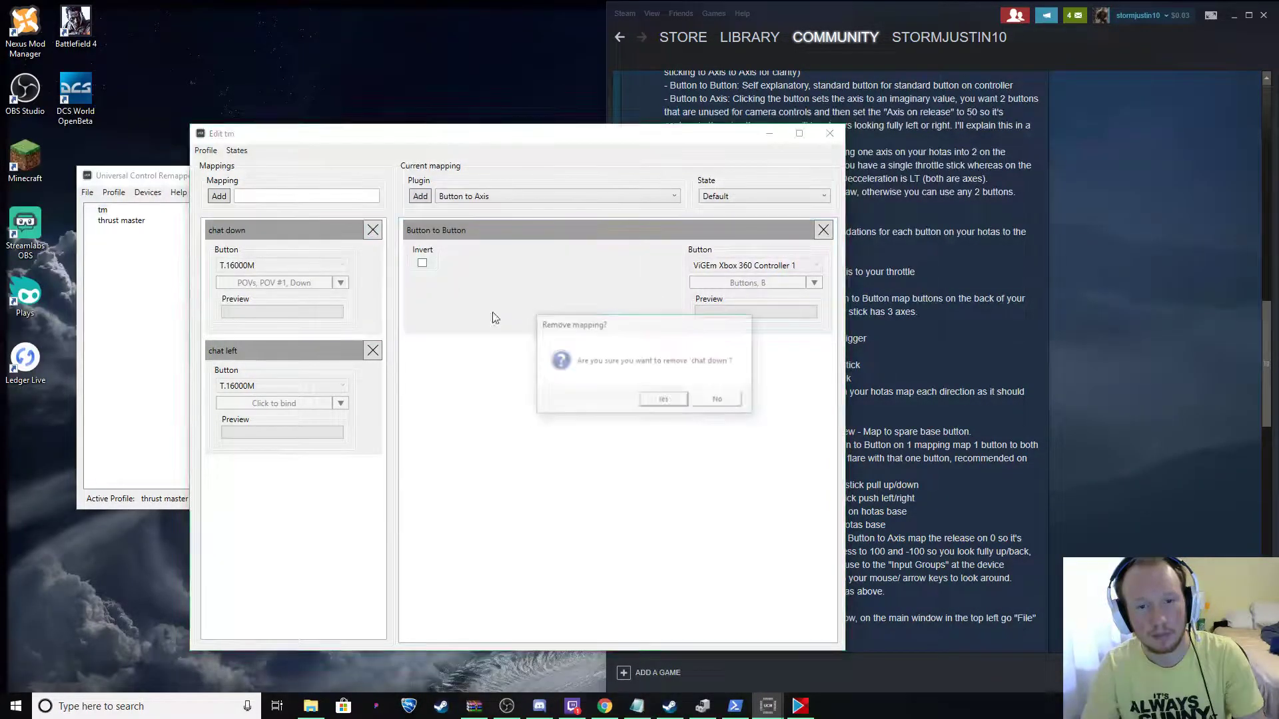
left_click(664, 400)
left_click(372, 230)
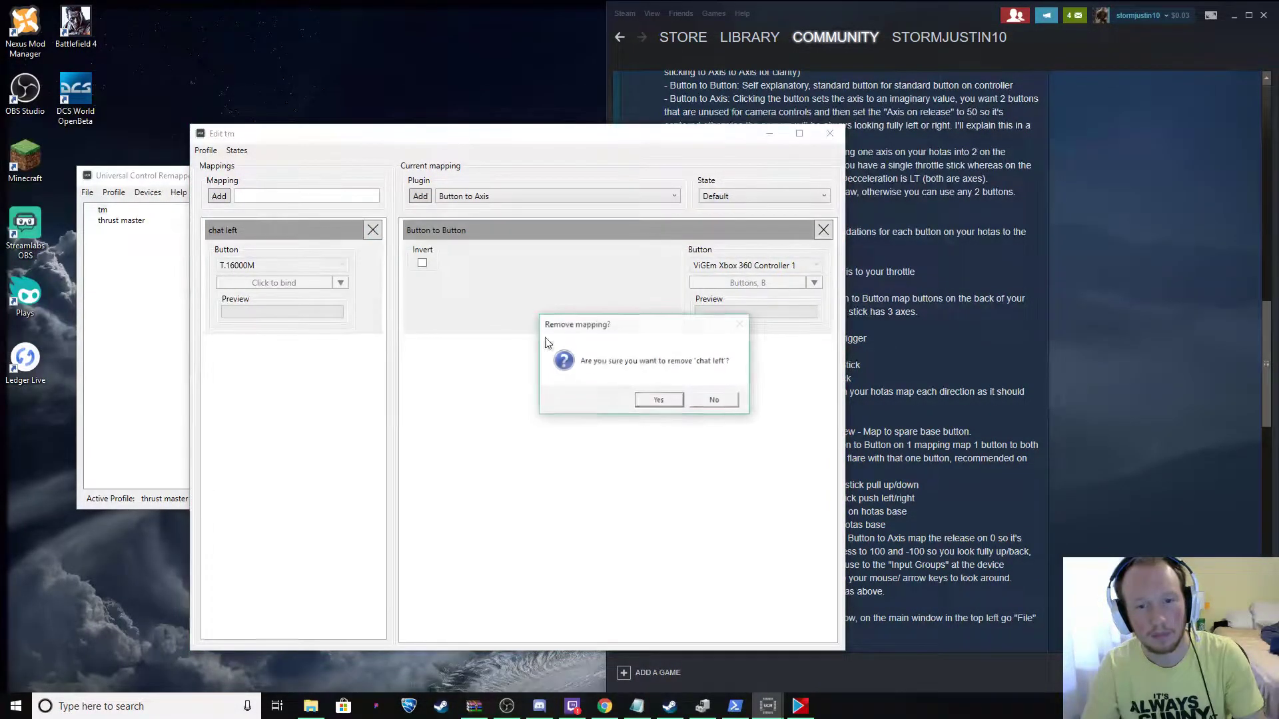
left_click(643, 402)
left_click(819, 230)
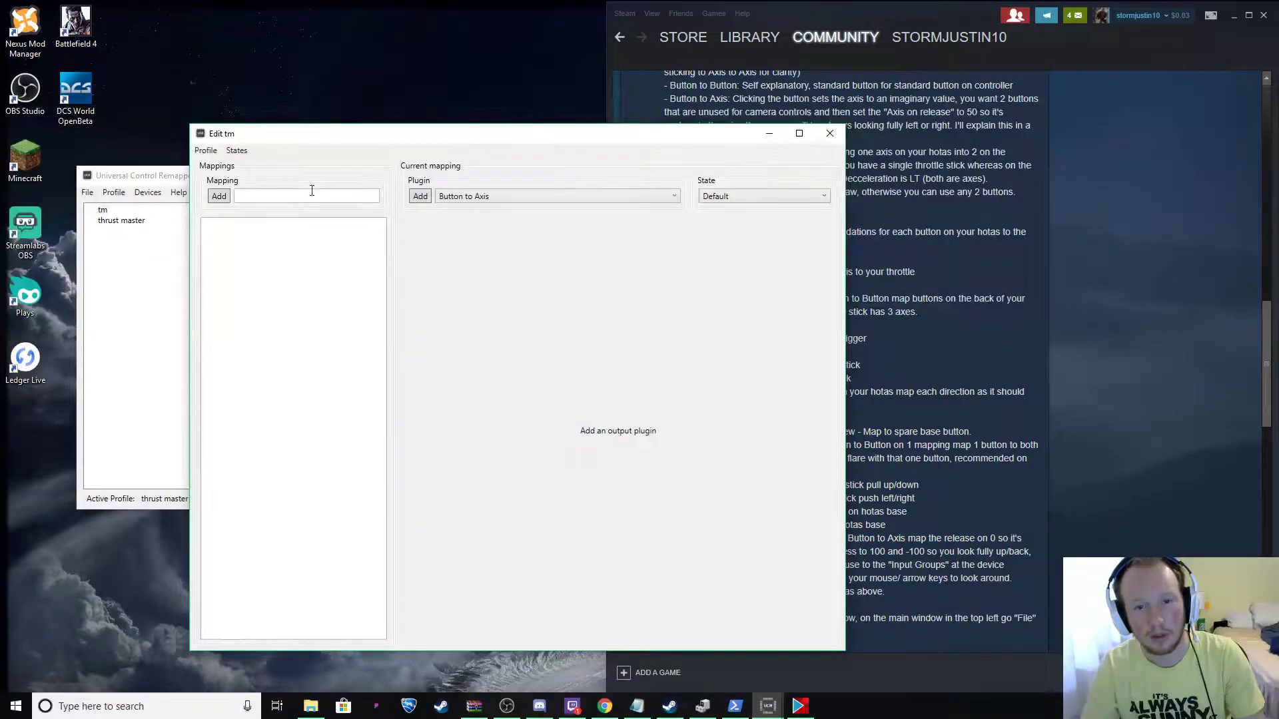
- Arrange the profile editor side by side with the Steam guide, showing the guide's recommended Xbox button layout
left_click_drag(626, 135, 449, 109)
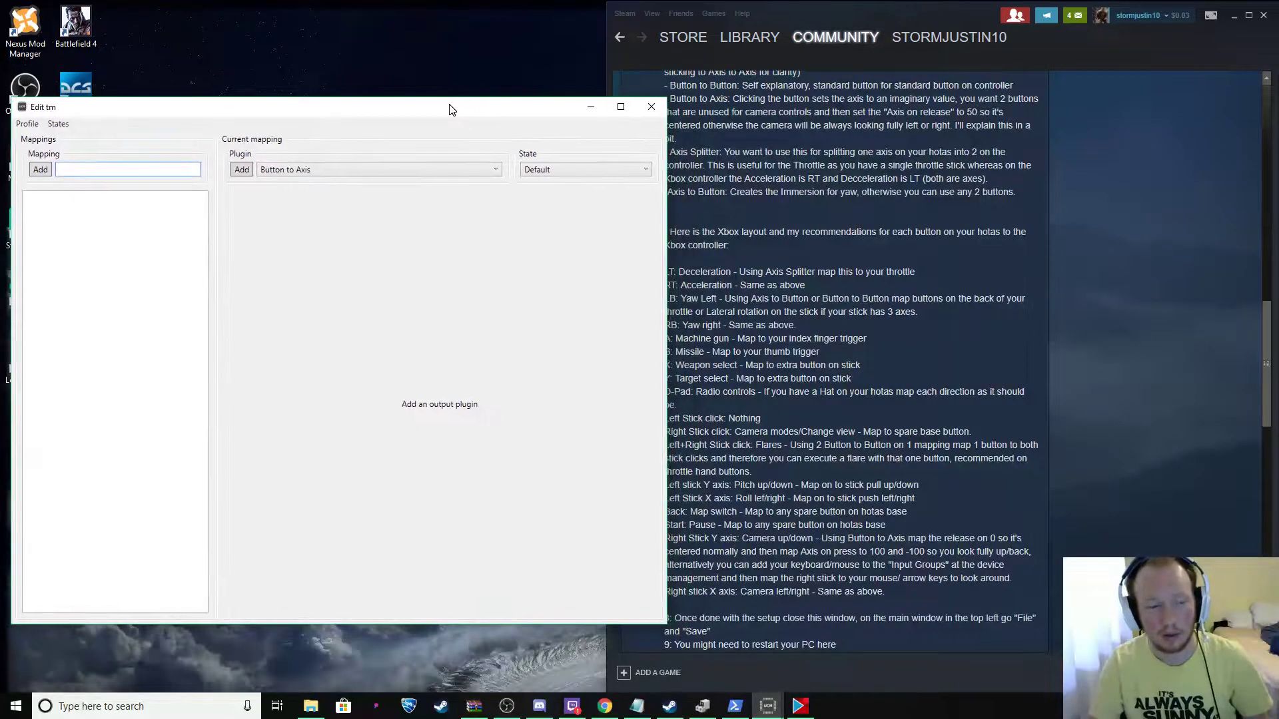
key("alt+Tab")
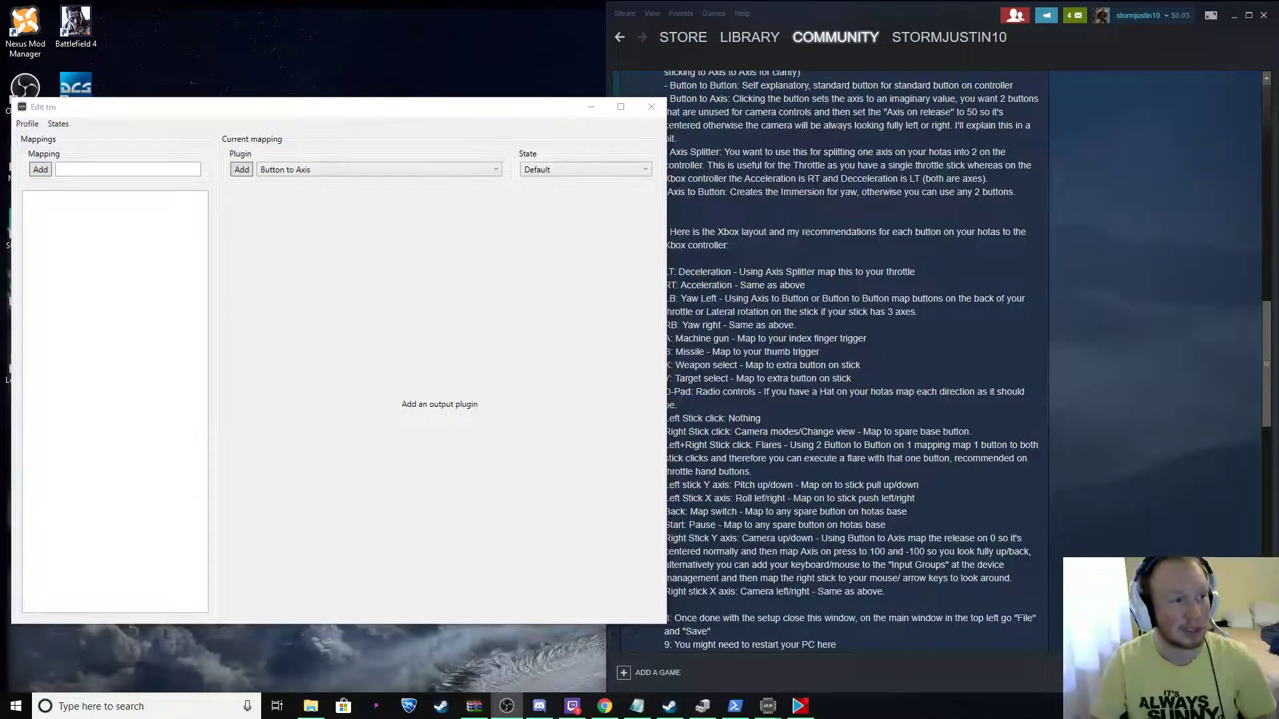
left_click(462, 106)
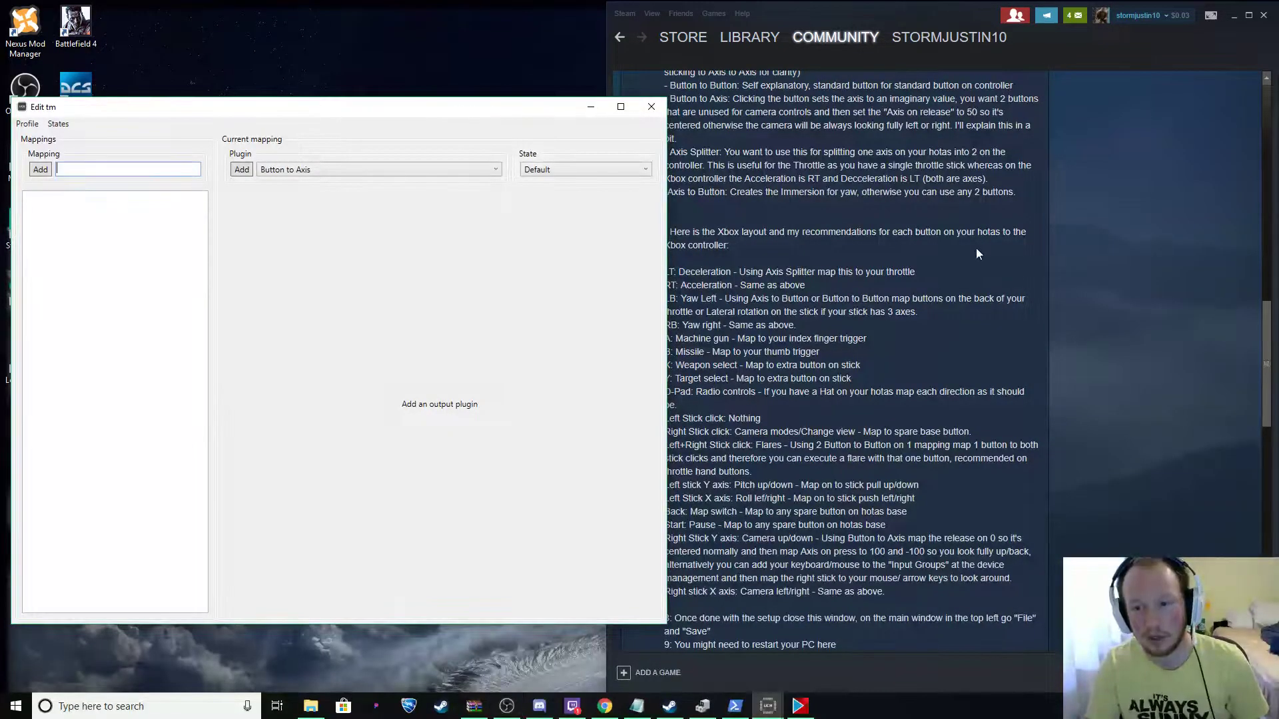
scroll(933, 220, "down", 1)
key("super+Left")
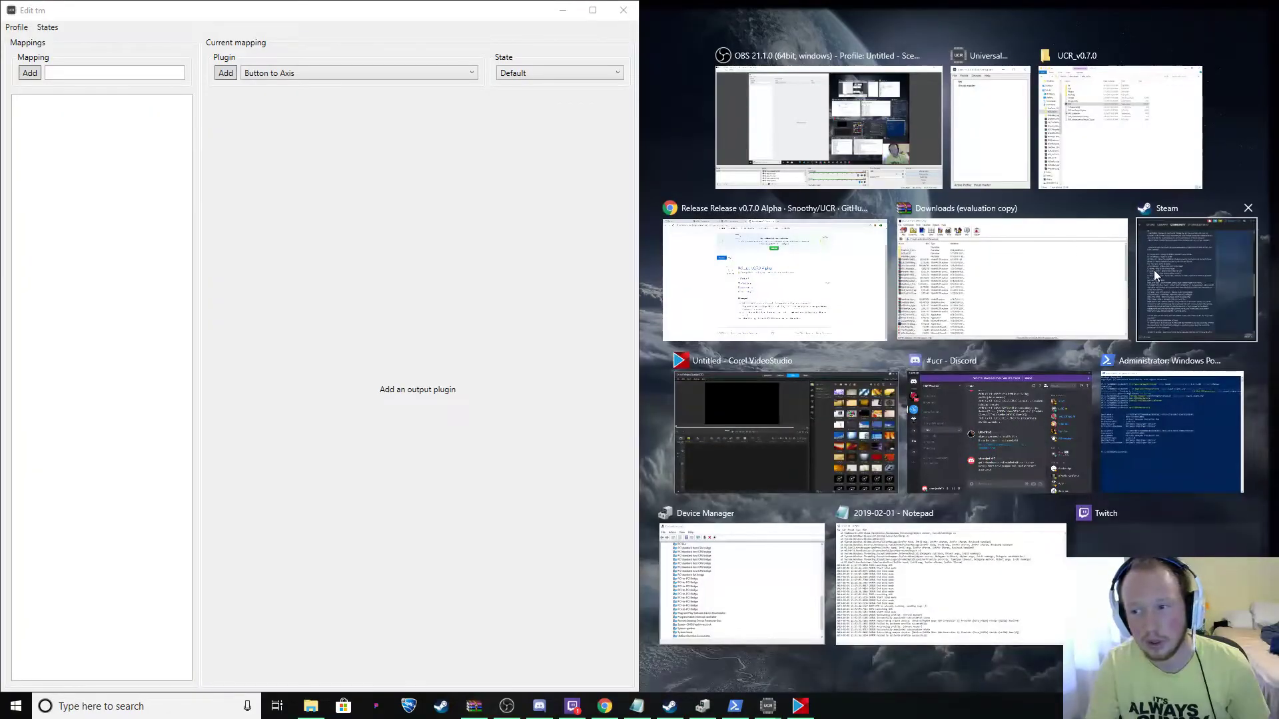
left_click(1156, 277)
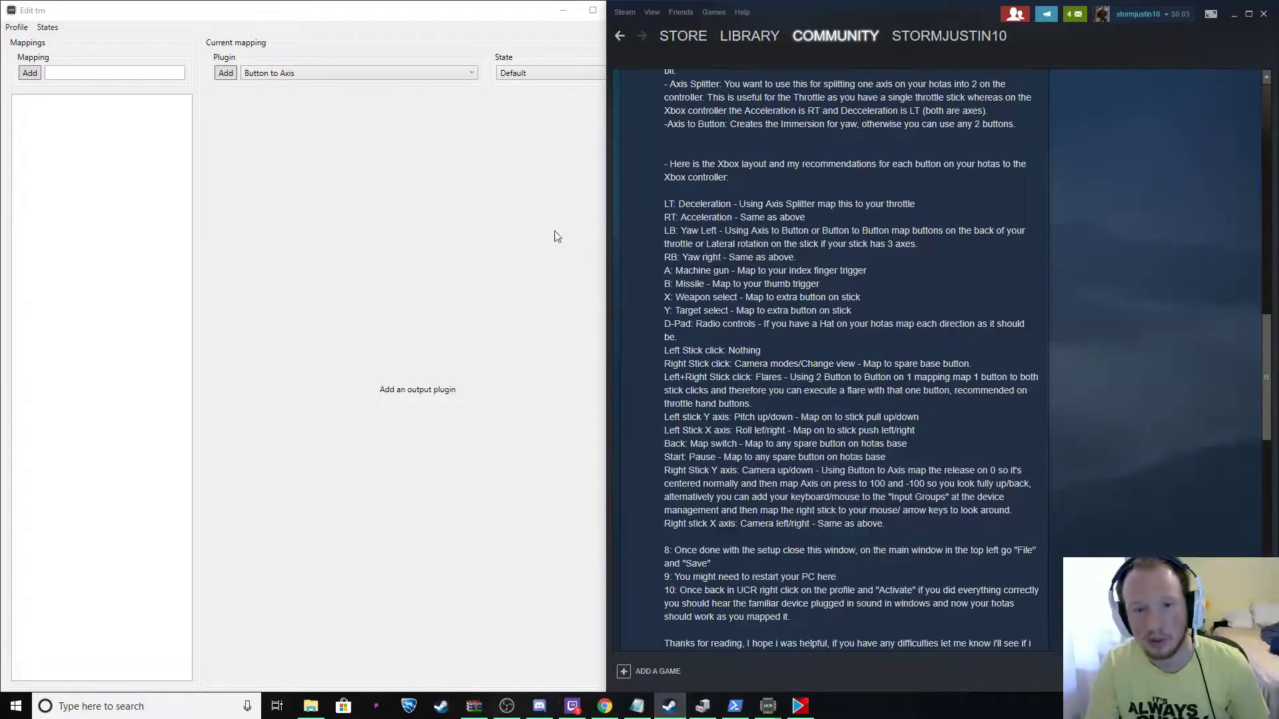
- Create a mapping named mach gun and add a Button to Button plugin to it
left_click(146, 73)
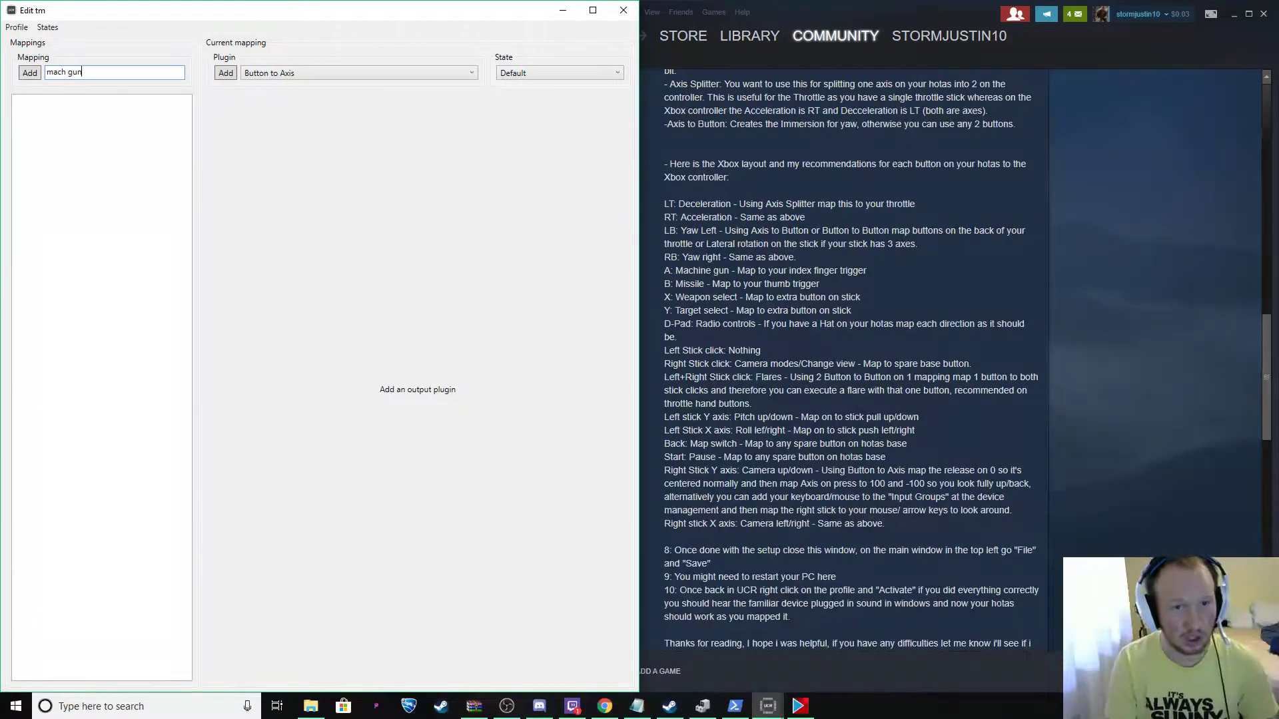
key("Return")
left_click(136, 120)
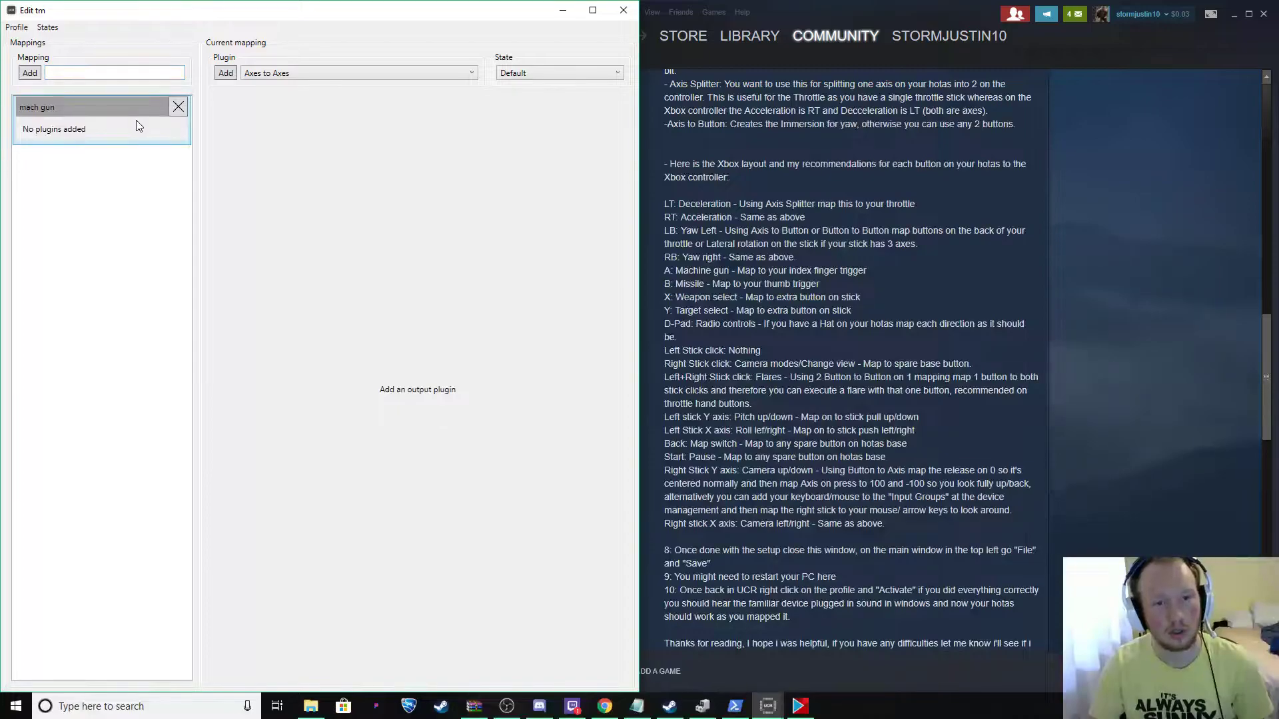
left_click(261, 78)
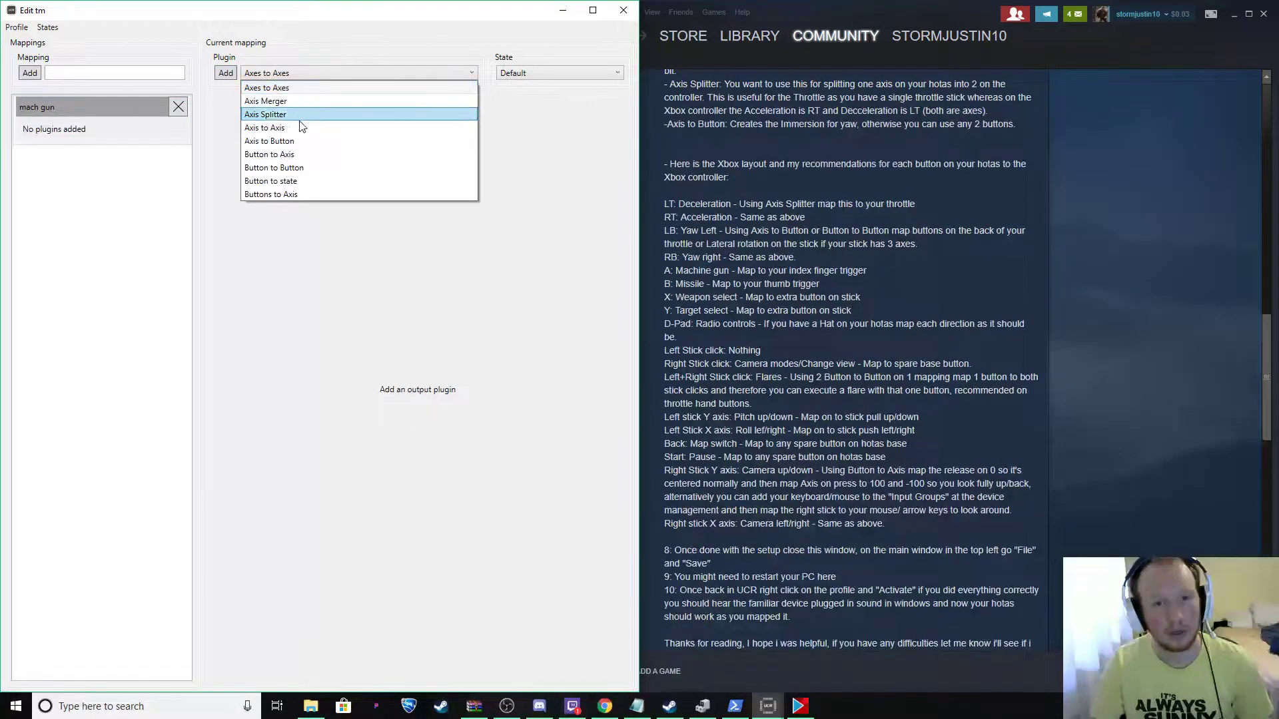
left_click(291, 170)
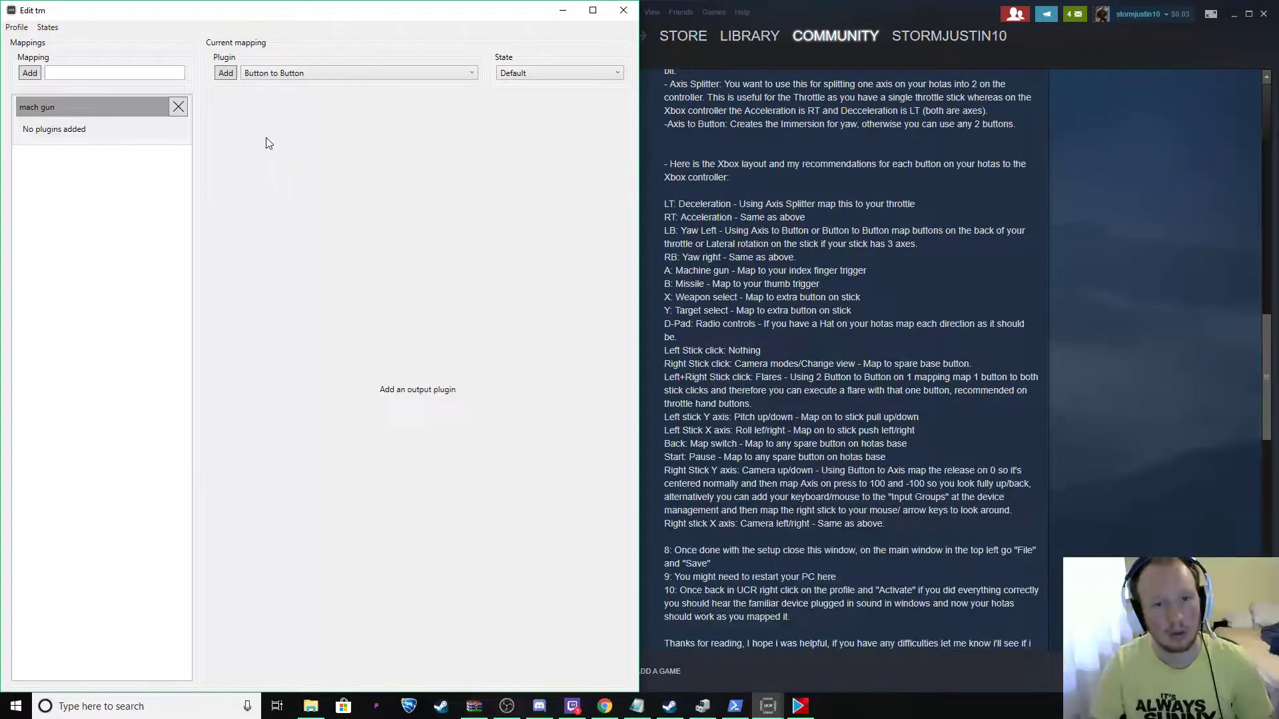
left_click(225, 74)
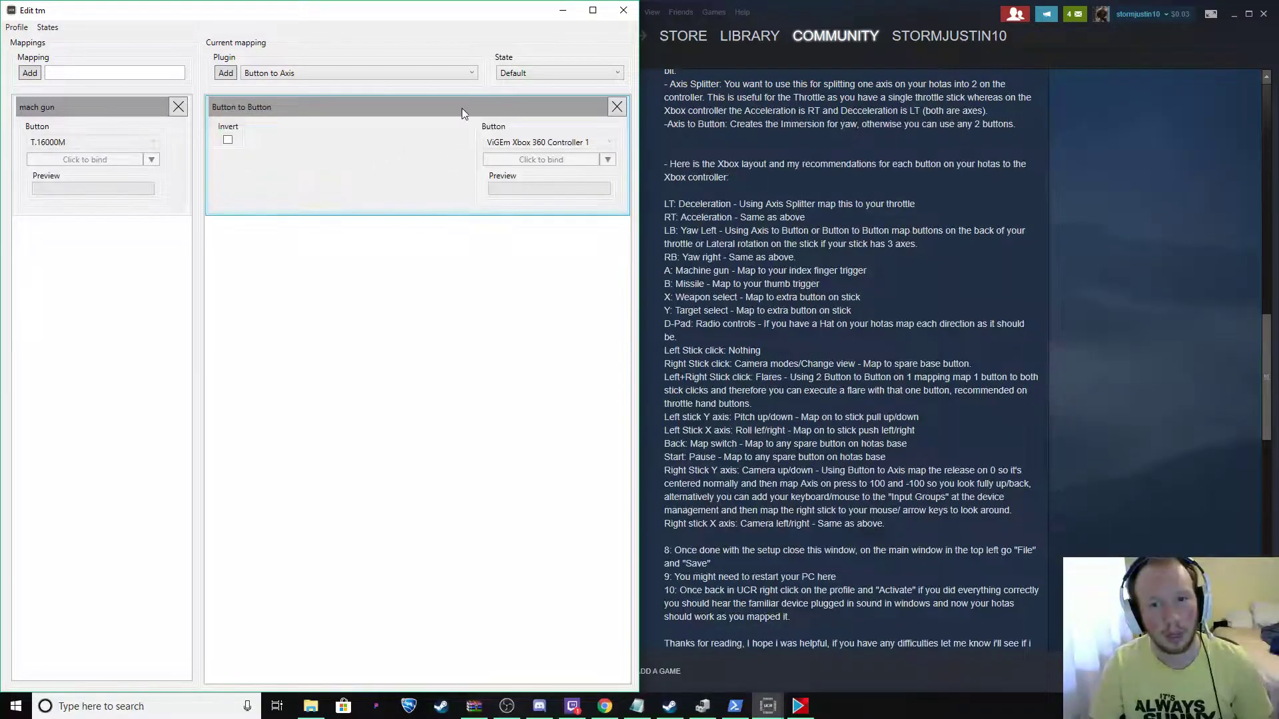
- Try replacing the mach gun mapping's Button to Button plugin with a fresh one, and remove it again
left_click(155, 191)
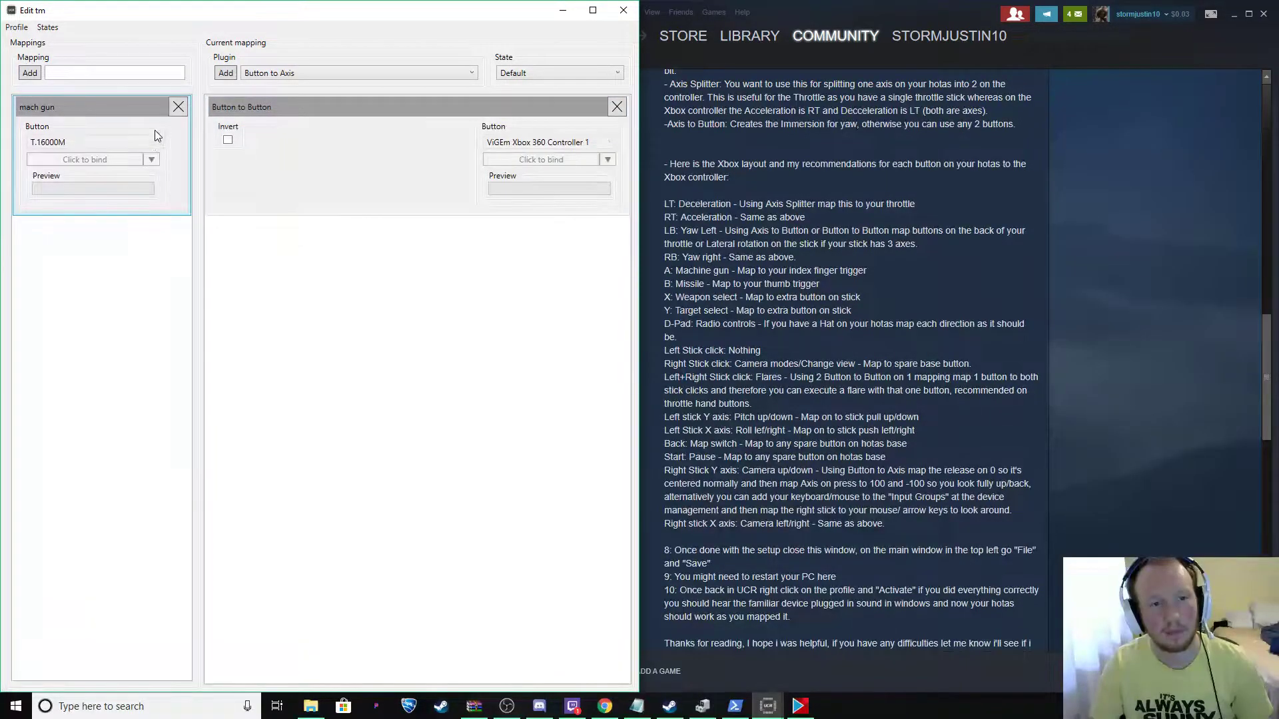
left_click(370, 76)
left_click(370, 75)
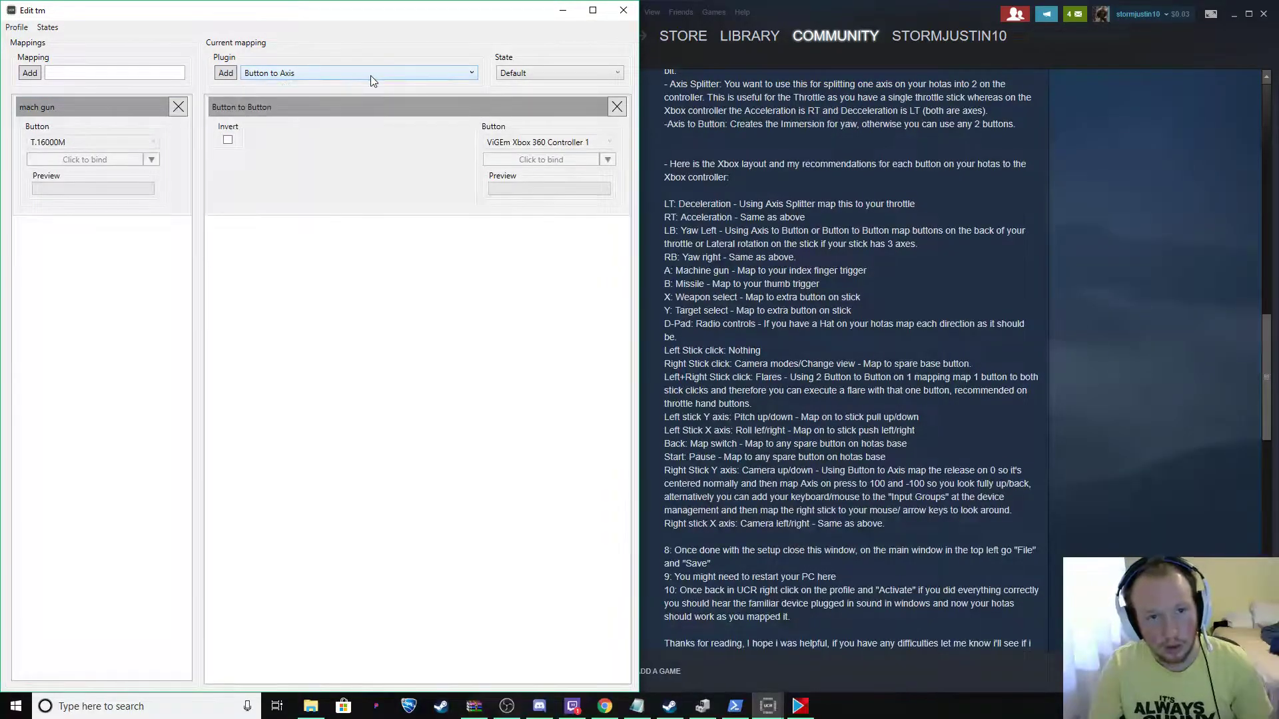
left_click(614, 108)
left_click(309, 79)
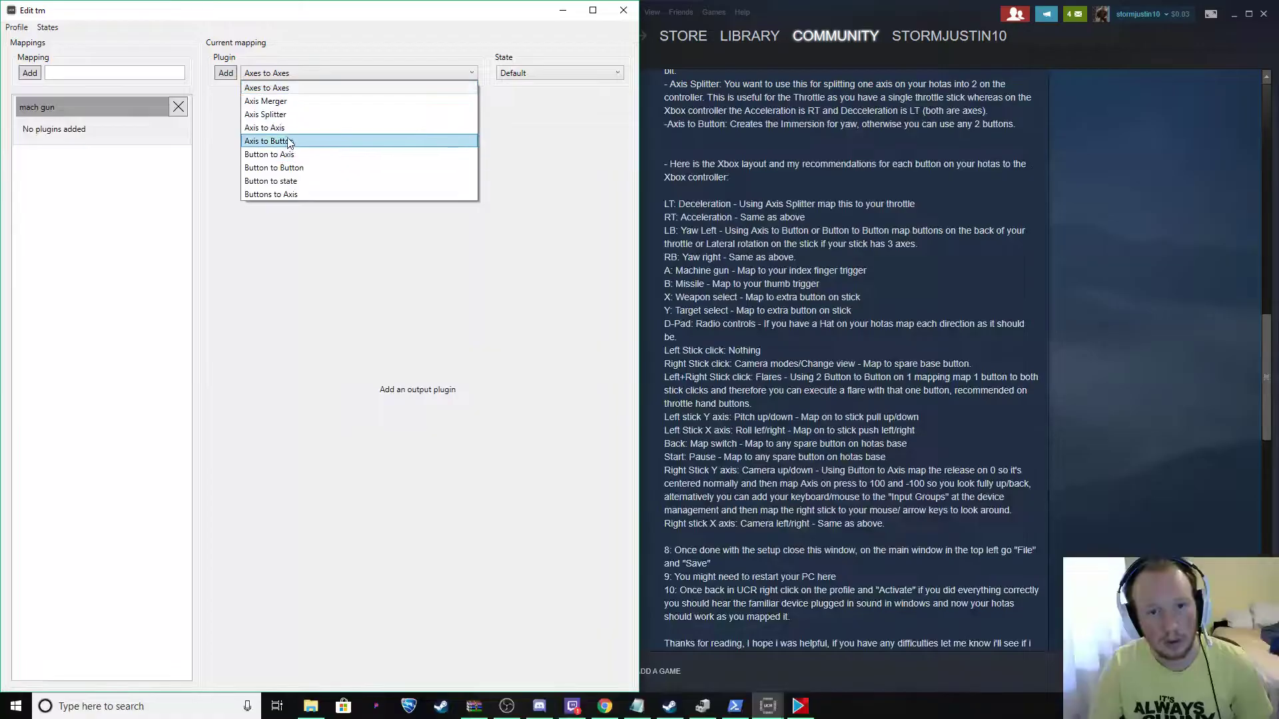
left_click(297, 172)
left_click(235, 74)
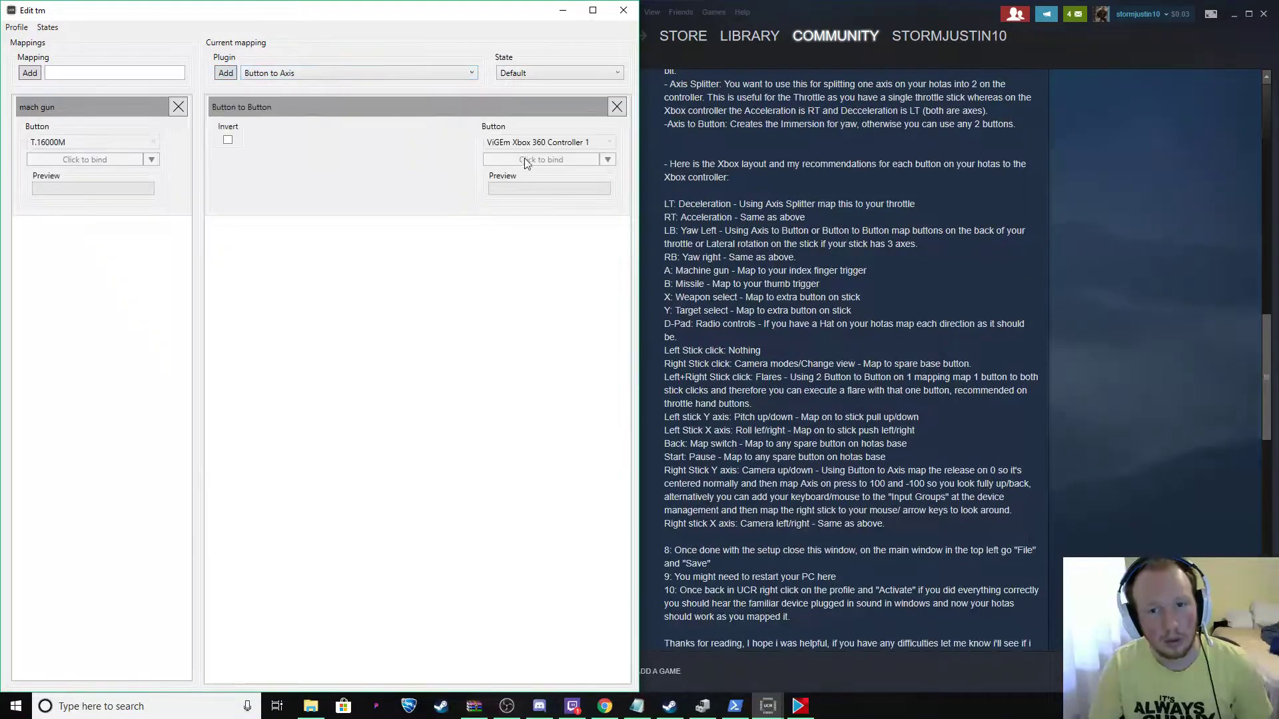
left_click(615, 108)
- Deactivate the tm profile and add a Button to Button plugin to the mach gun mapping
left_click(16, 27)
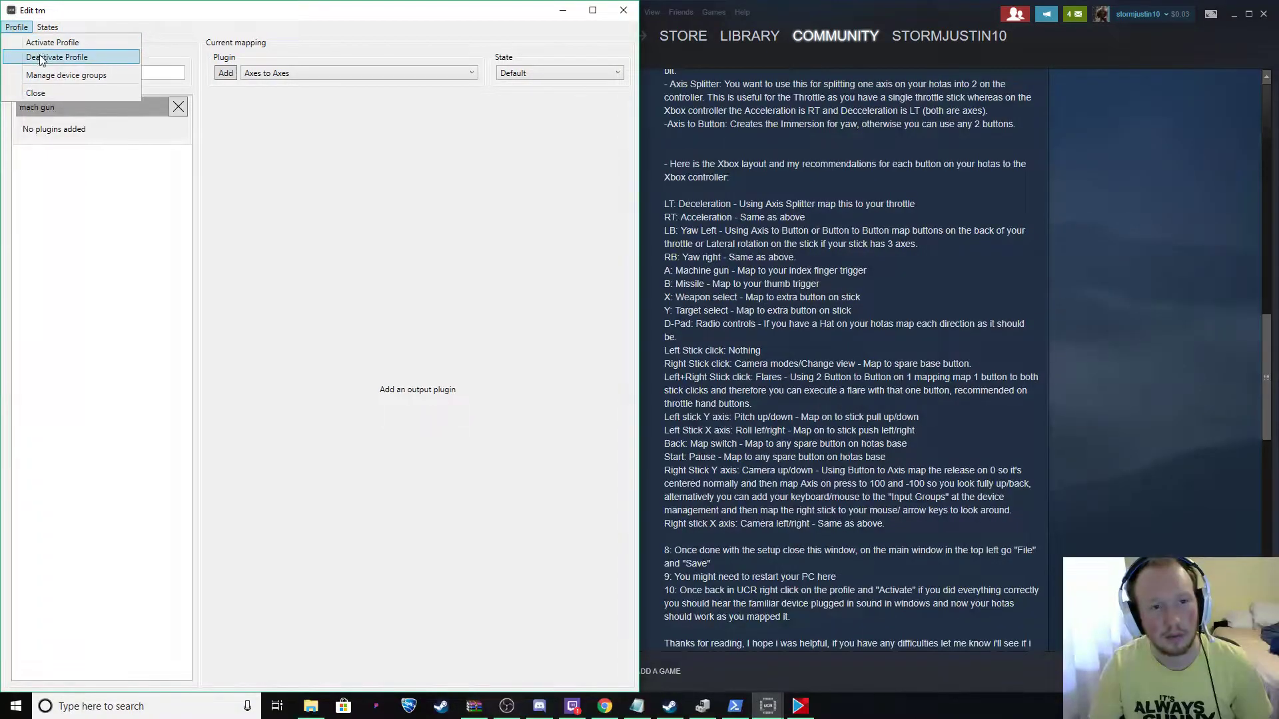
left_click(74, 54)
left_click(510, 75)
left_click(513, 83)
left_click(359, 74)
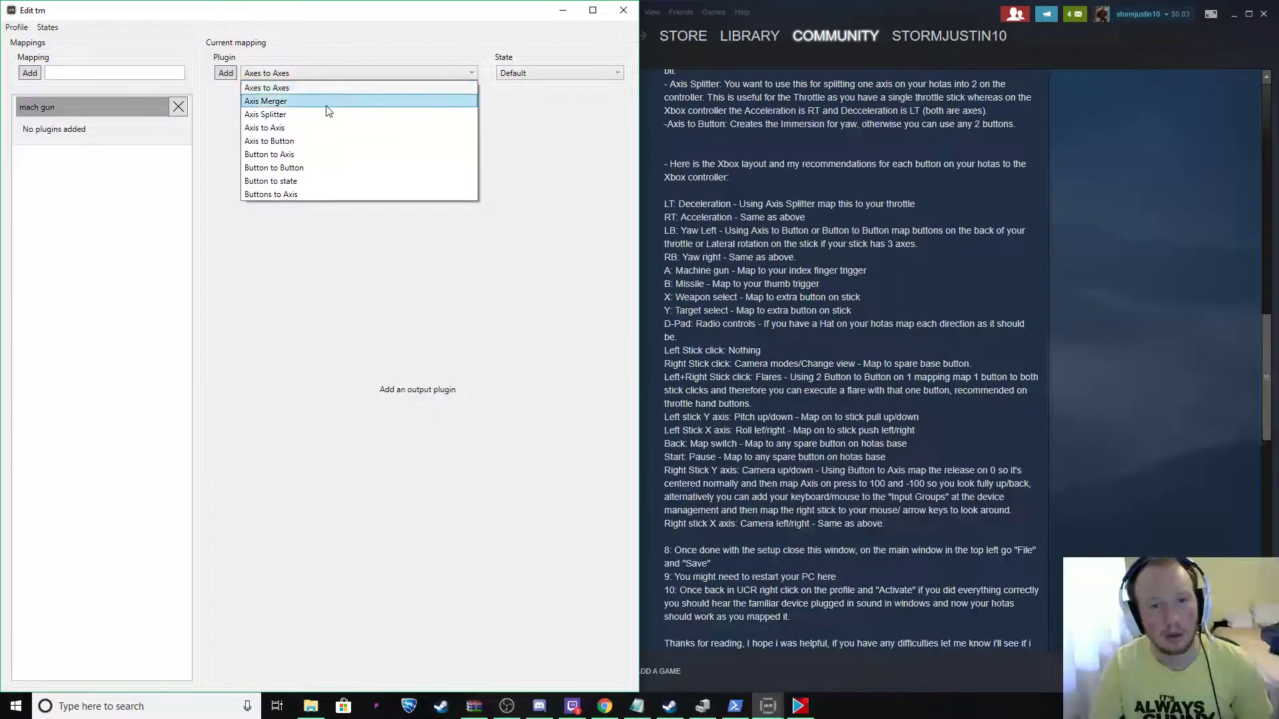
left_click(297, 162)
left_click(230, 76)
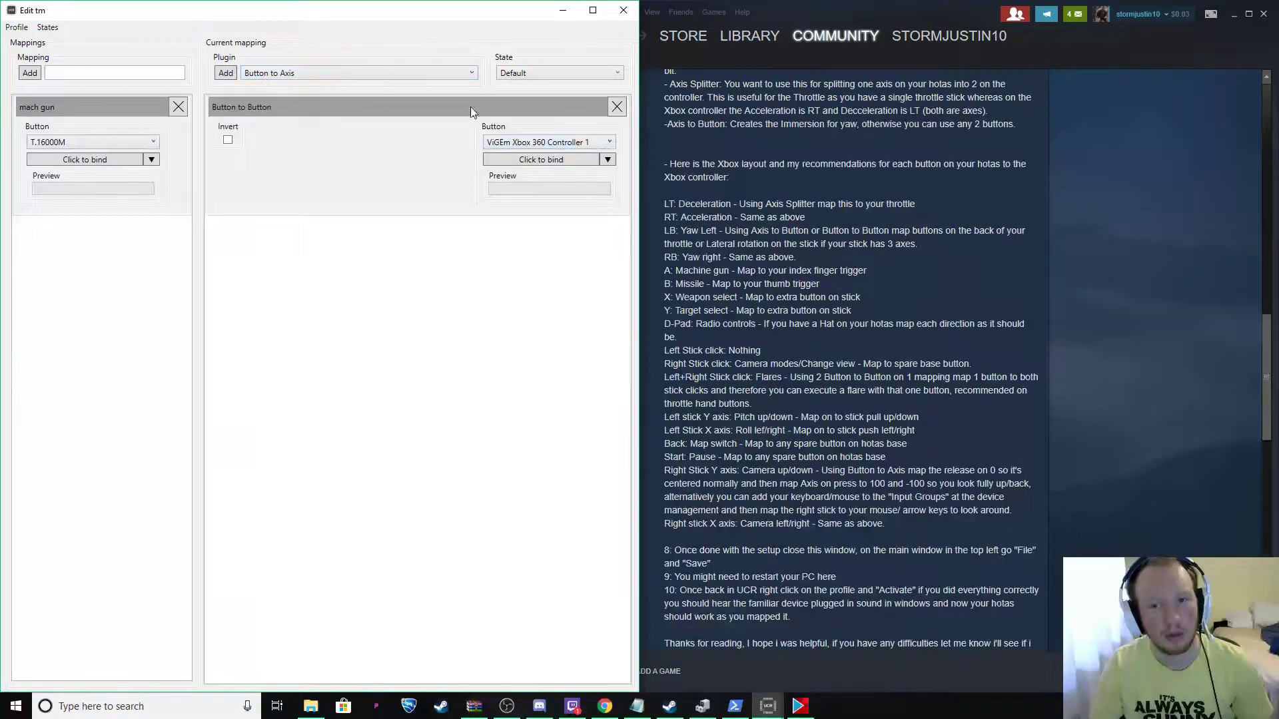
- Bind the mach gun mapping's output to Xbox button A and its input to button 1 on the T.16000M
left_click(606, 160)
mouse_move(628, 169)
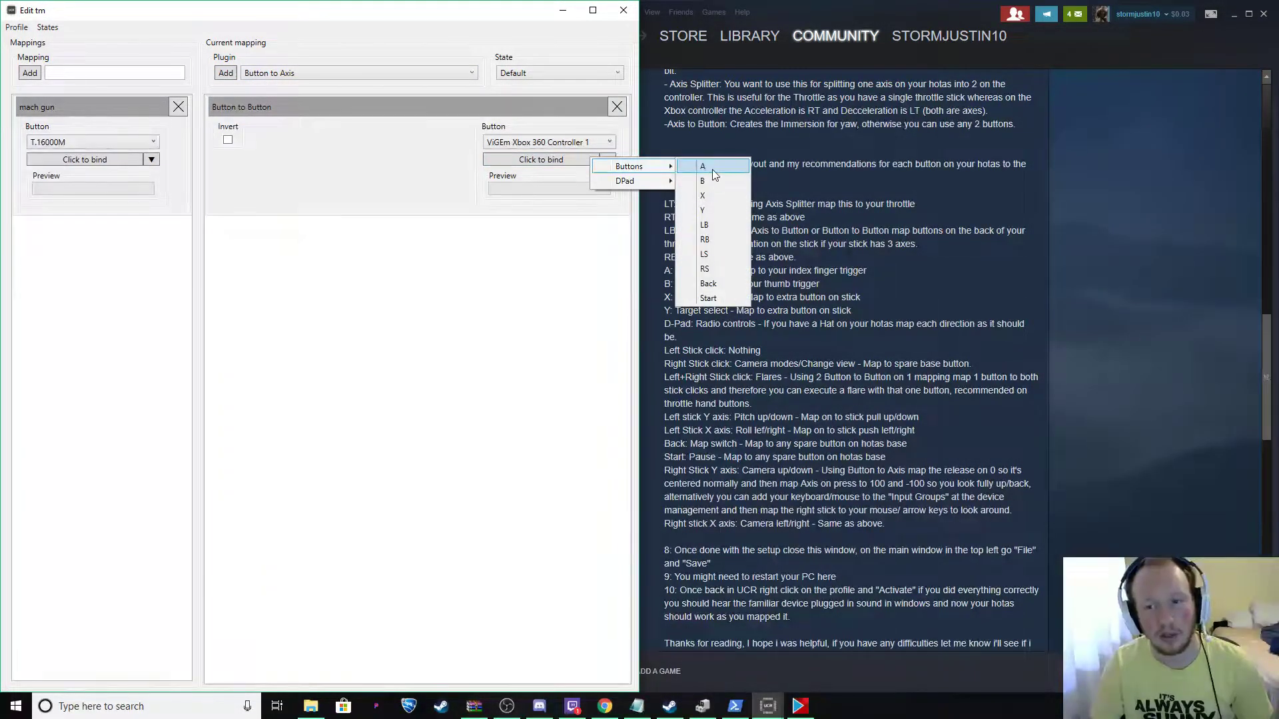
left_click(706, 171)
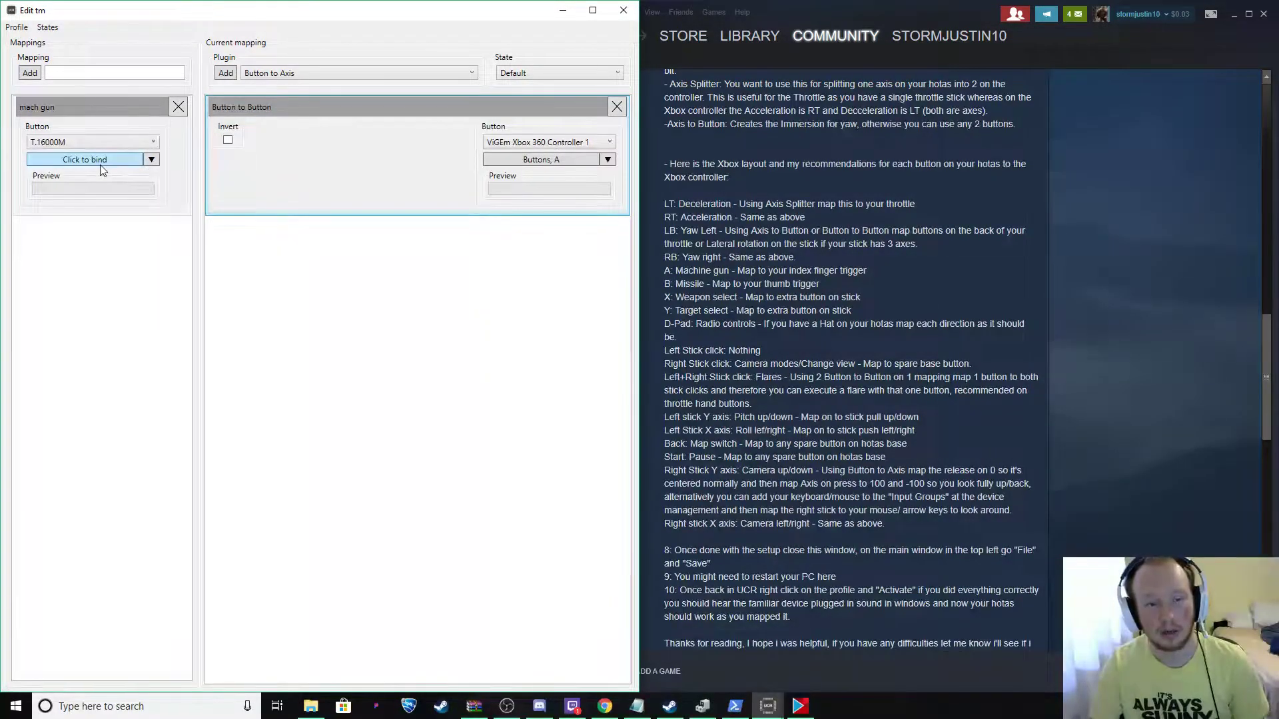
left_click(122, 133)
left_click(122, 142)
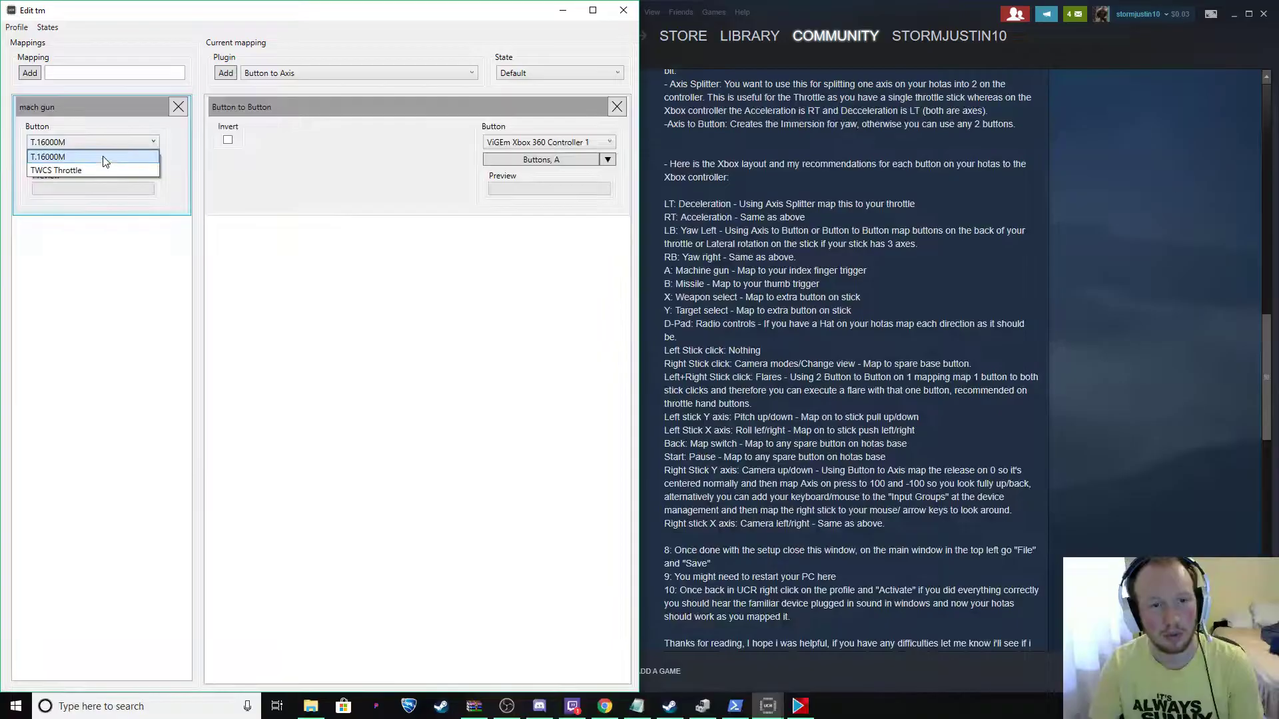
left_click(103, 160)
left_click(103, 160)
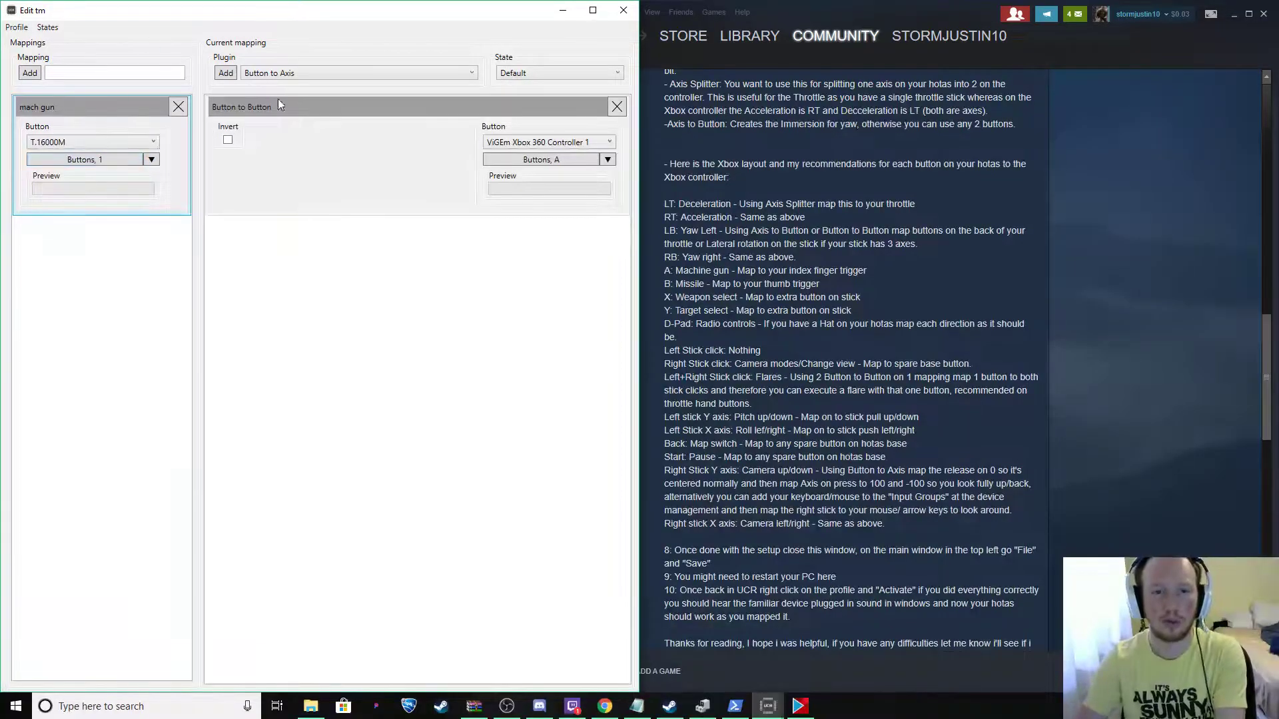
- Create a mapping named missles and add a Button to Button plugin to it
left_click(92, 70)
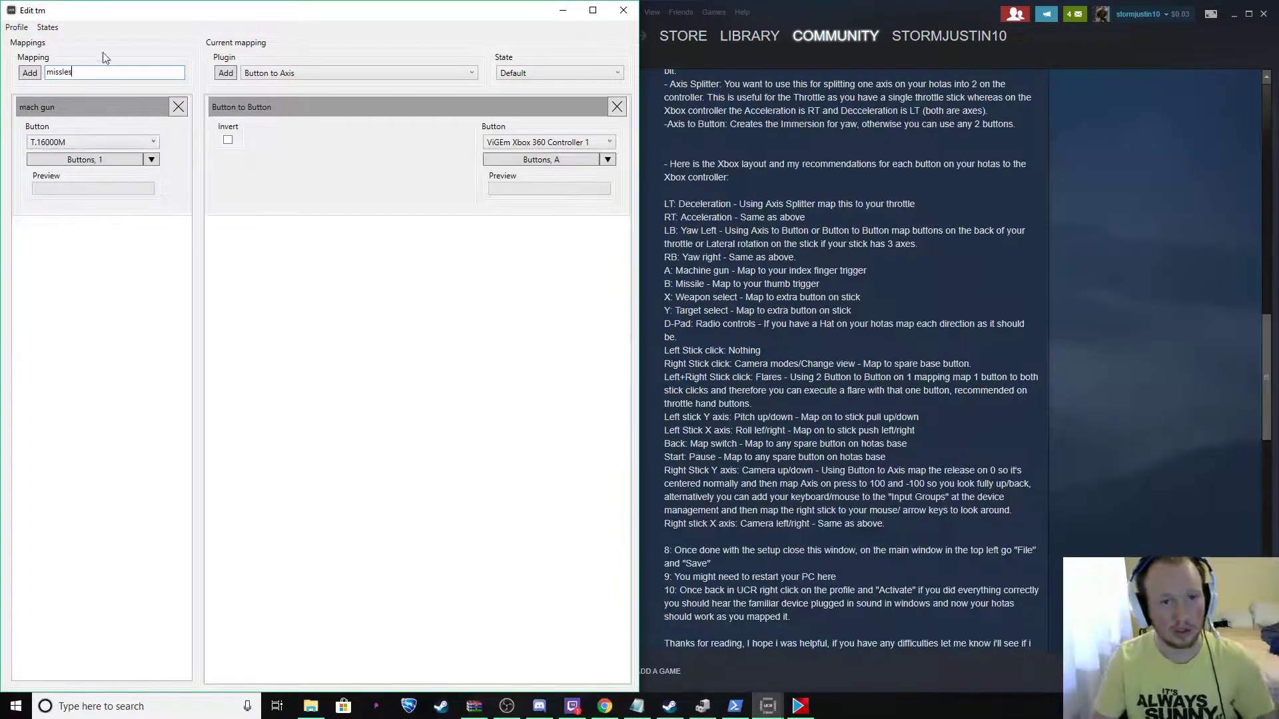
left_click(28, 74)
left_click(337, 75)
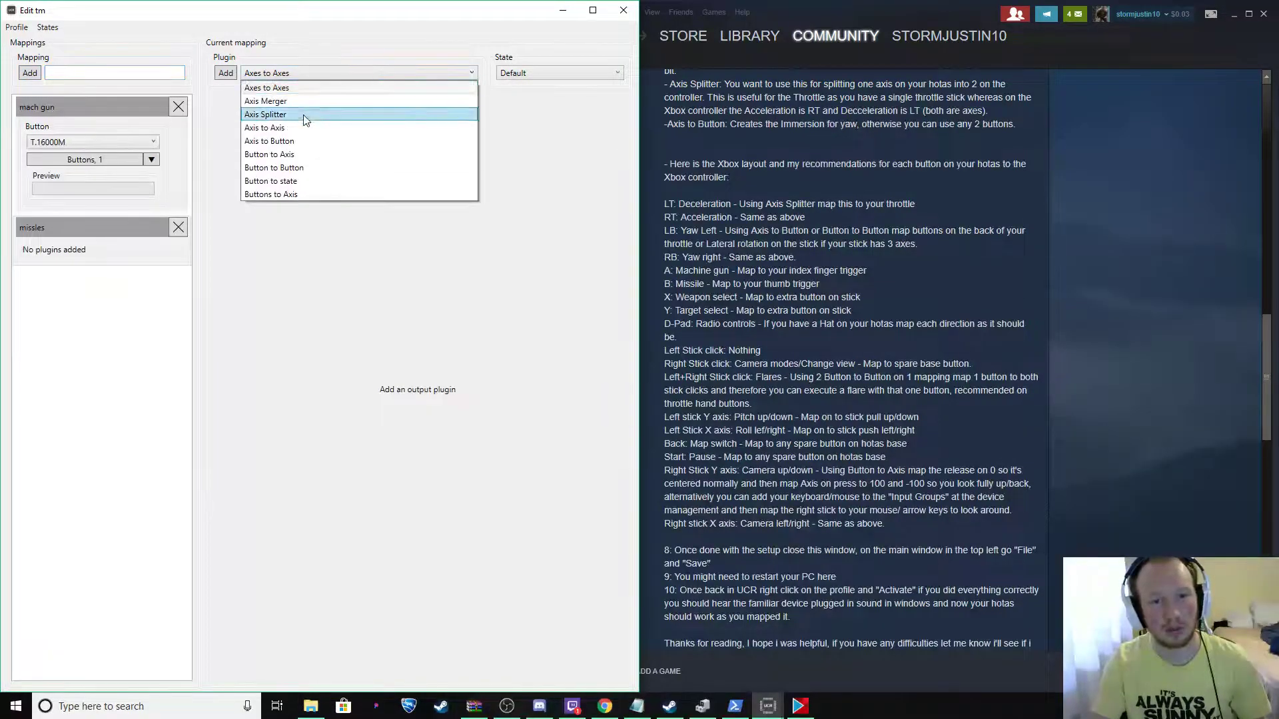
left_click(279, 167)
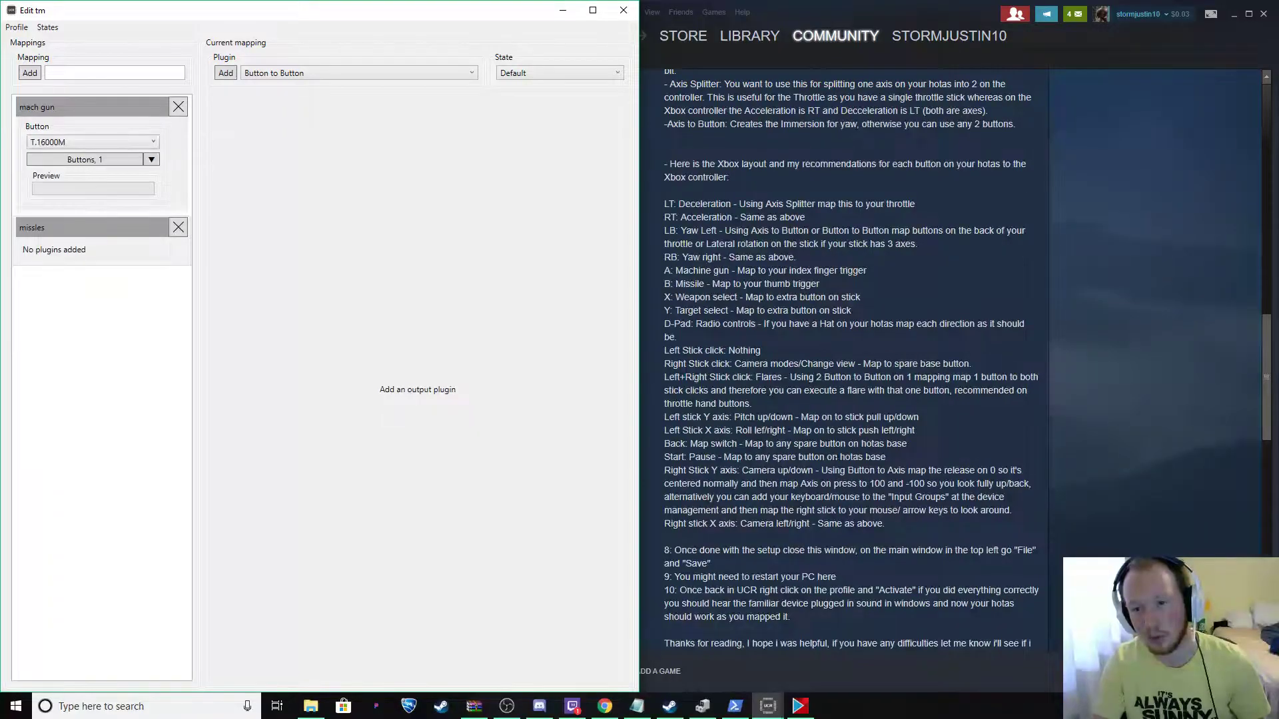
scroll(829, 387, "up", 3)
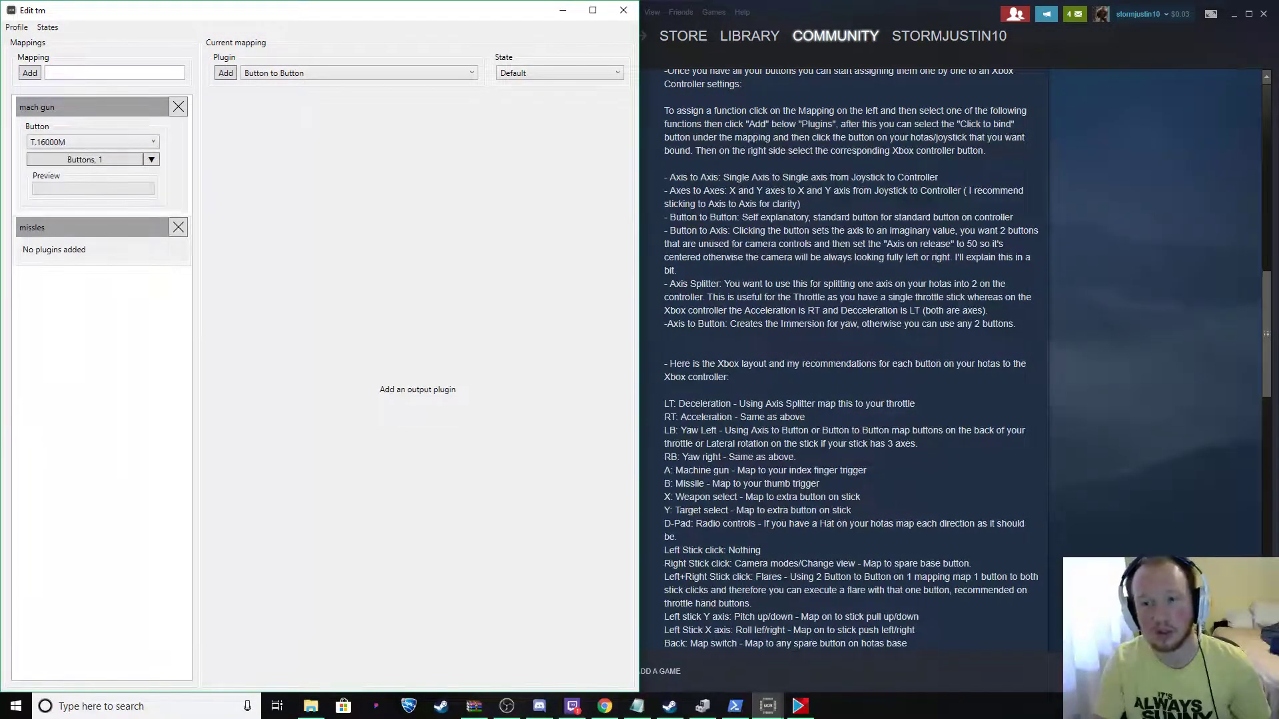
left_click(55, 247)
left_click(280, 75)
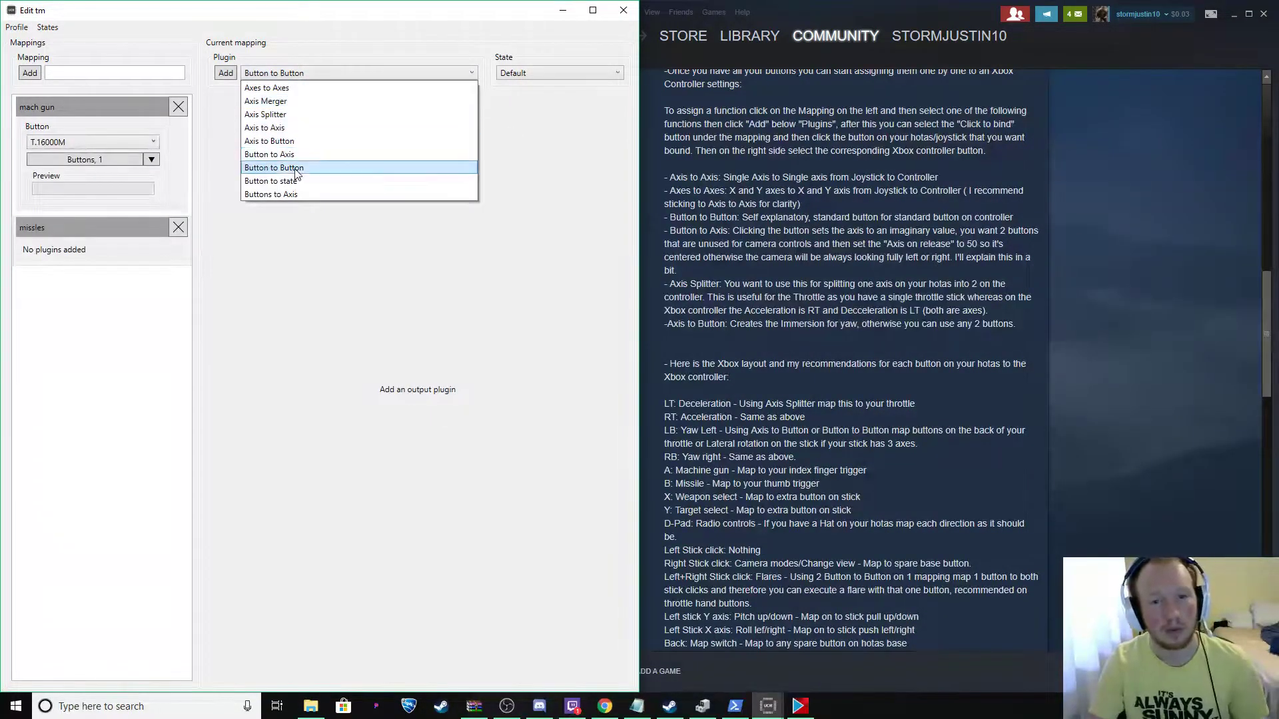
left_click(273, 167)
left_click(226, 74)
- Set the missles mapping's output to Xbox button B and try to bind its input on the T.16000M
left_click(607, 159)
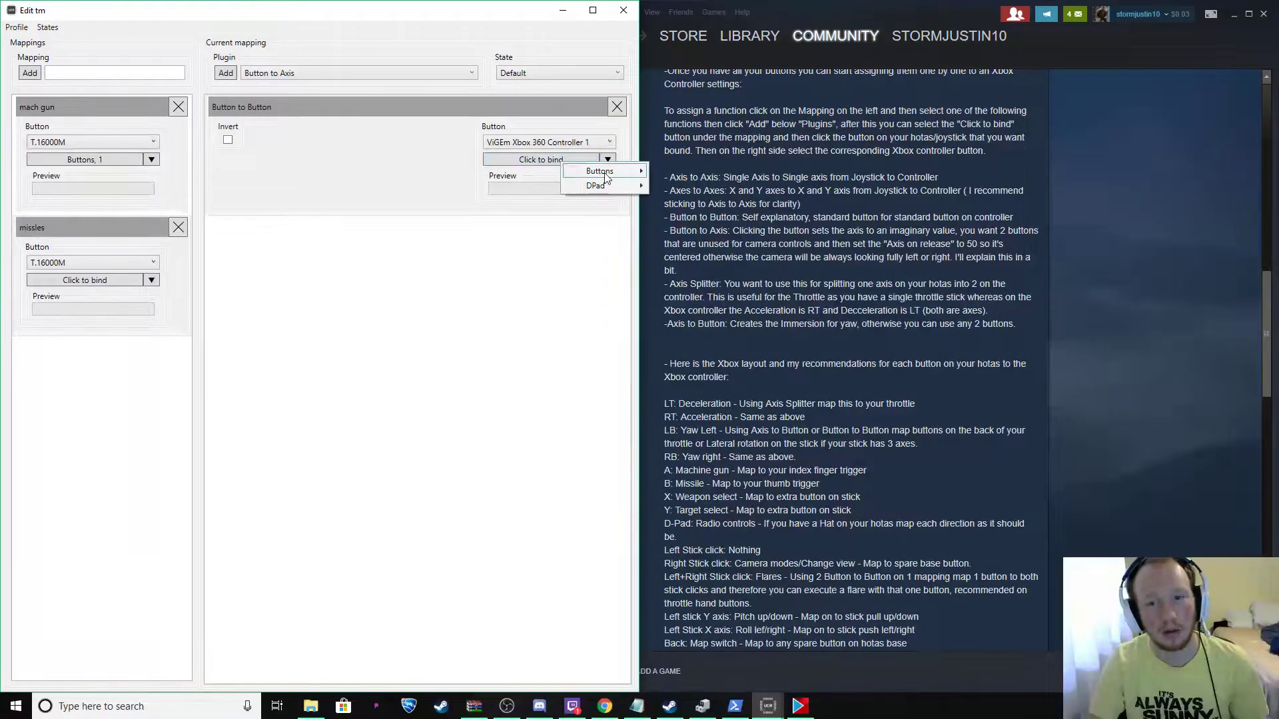
mouse_move(595, 171)
left_click(680, 182)
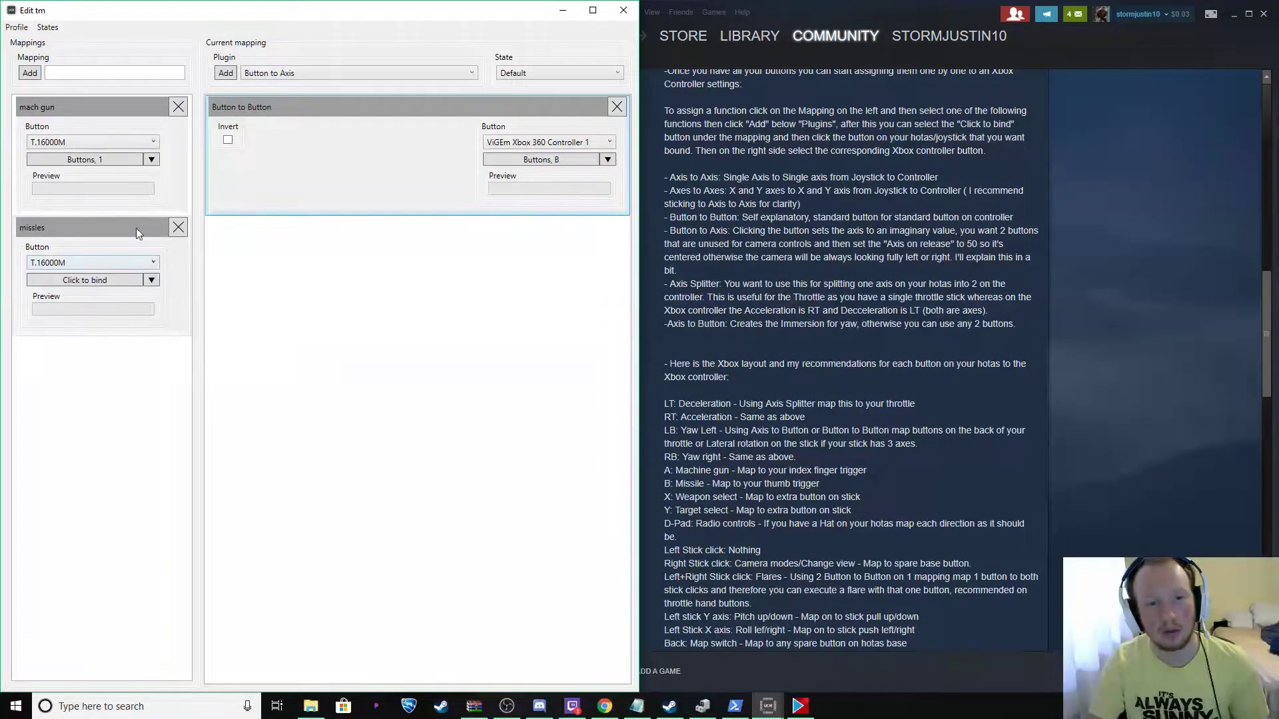
left_click(99, 280)
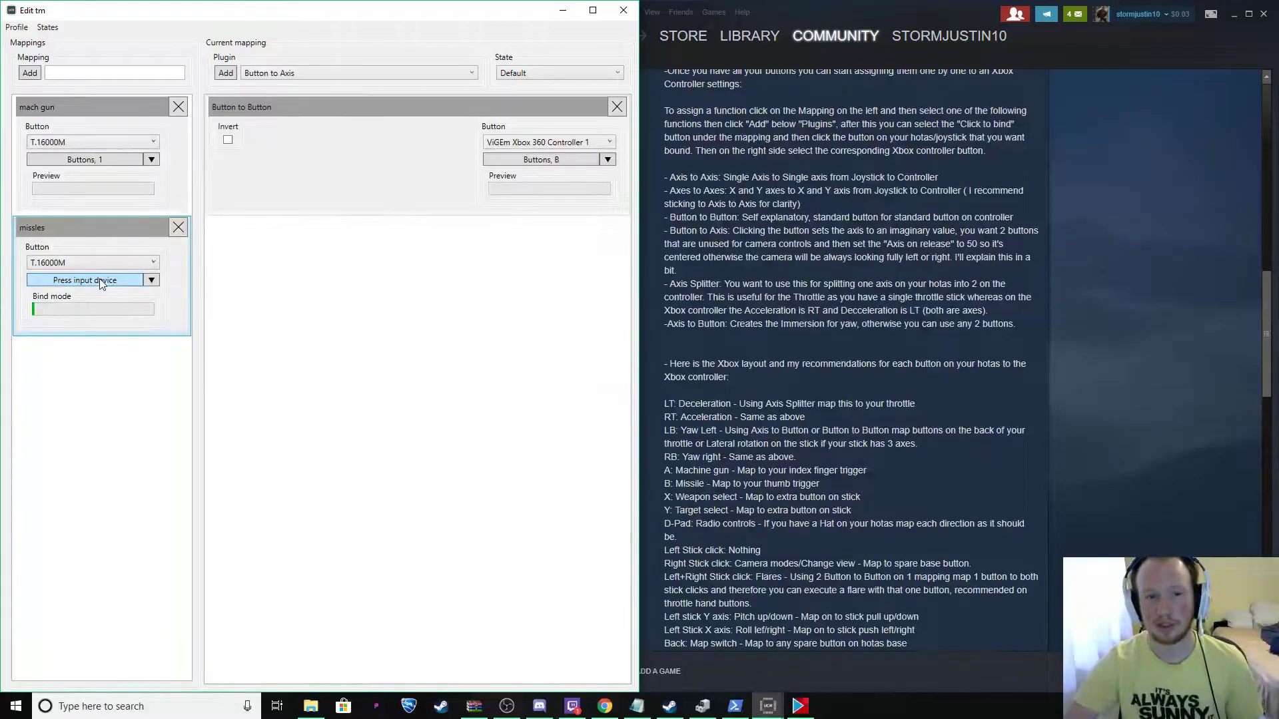
- Close the main Universal Control Remapper window, saving the unsaved profile changes
right_click(771, 705)
left_click(773, 711)
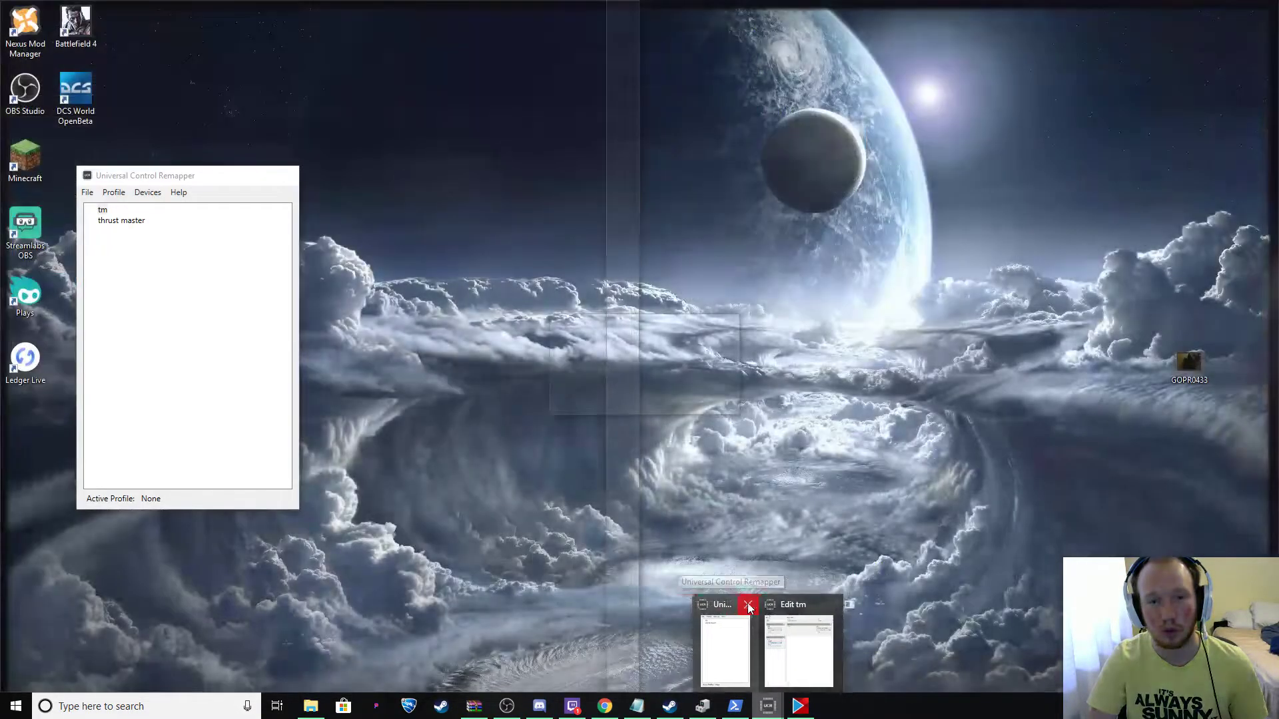
left_click(745, 605)
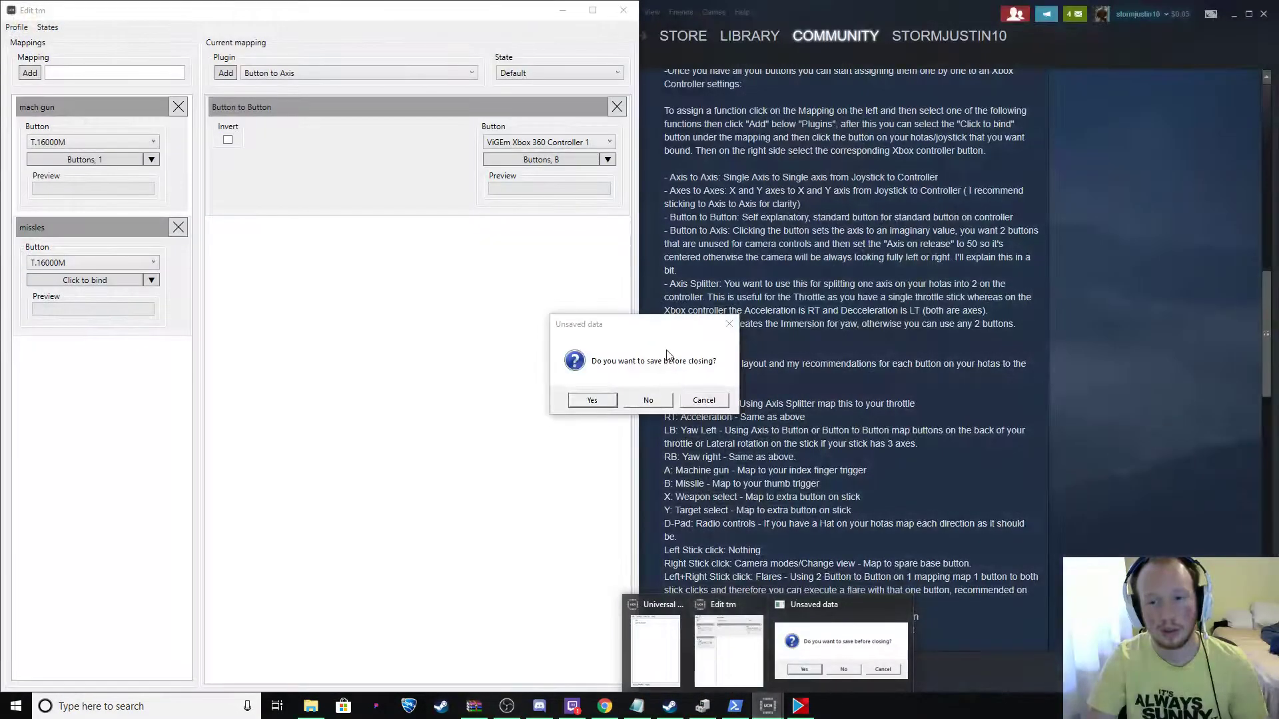
left_click(592, 401)
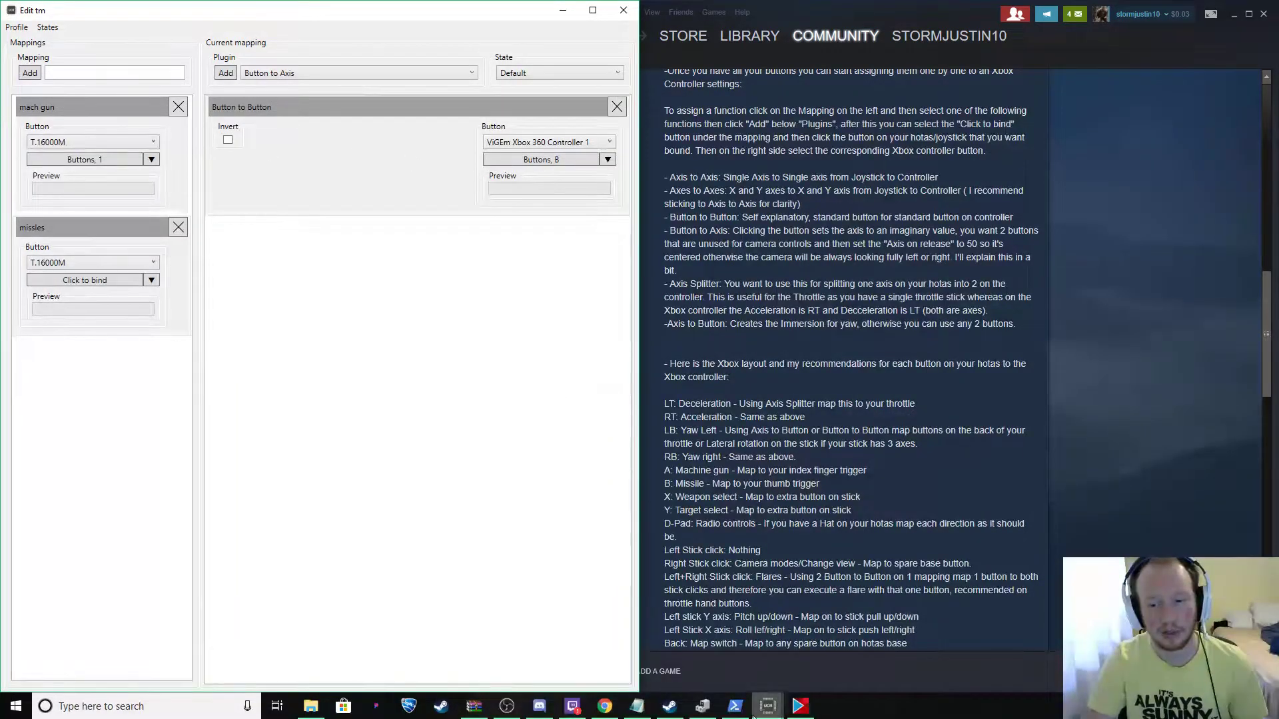
- End the UCR (32 bit) task in Task Manager and minimize Task Manager
left_click(702, 706)
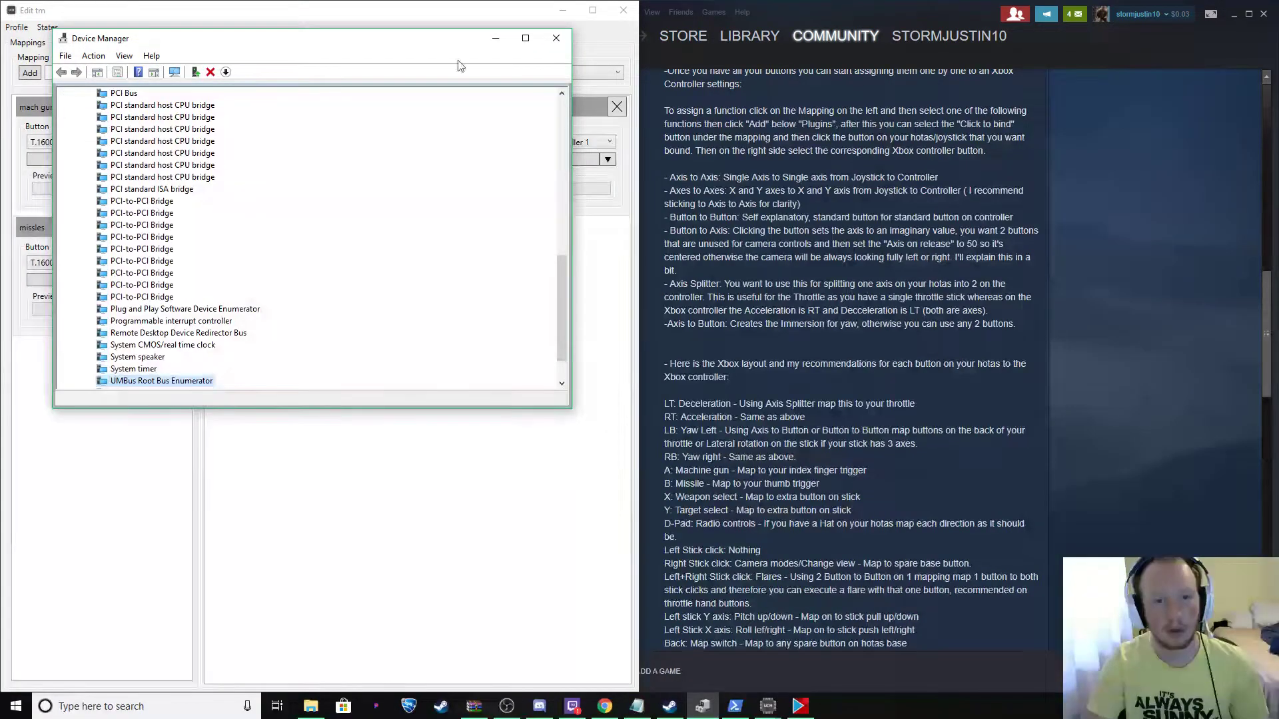
left_click(496, 38)
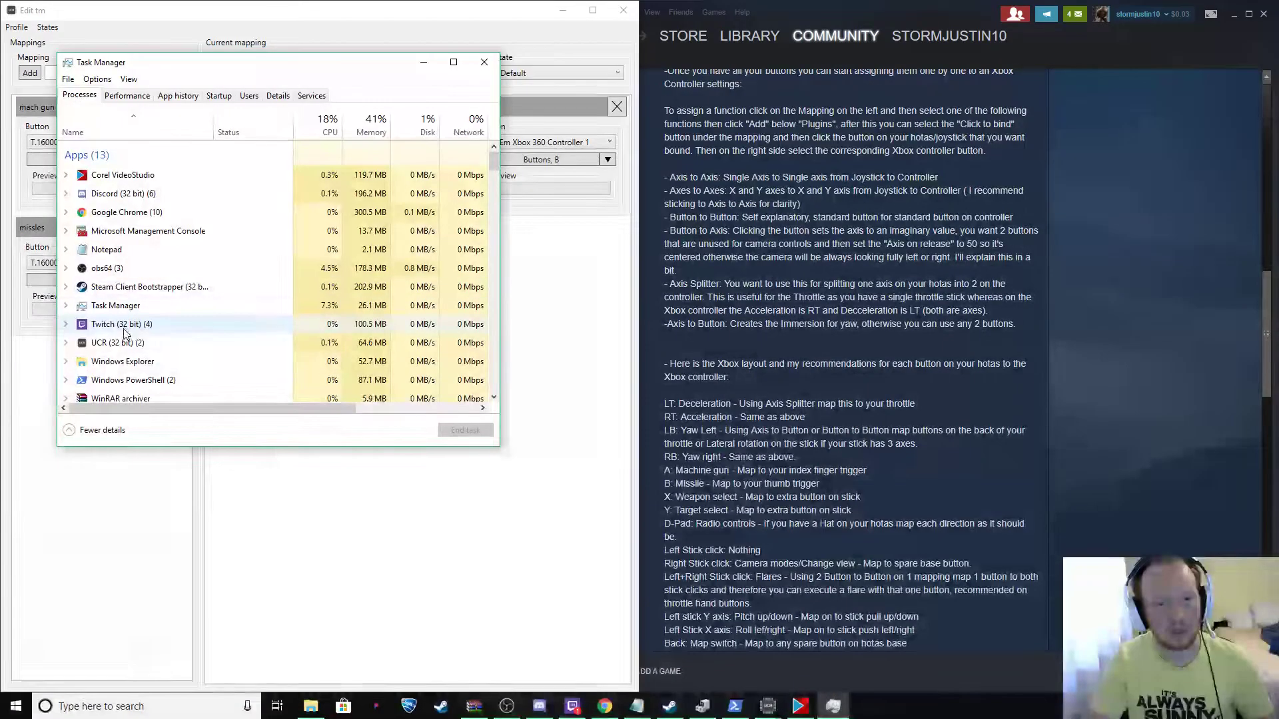
left_click(116, 343)
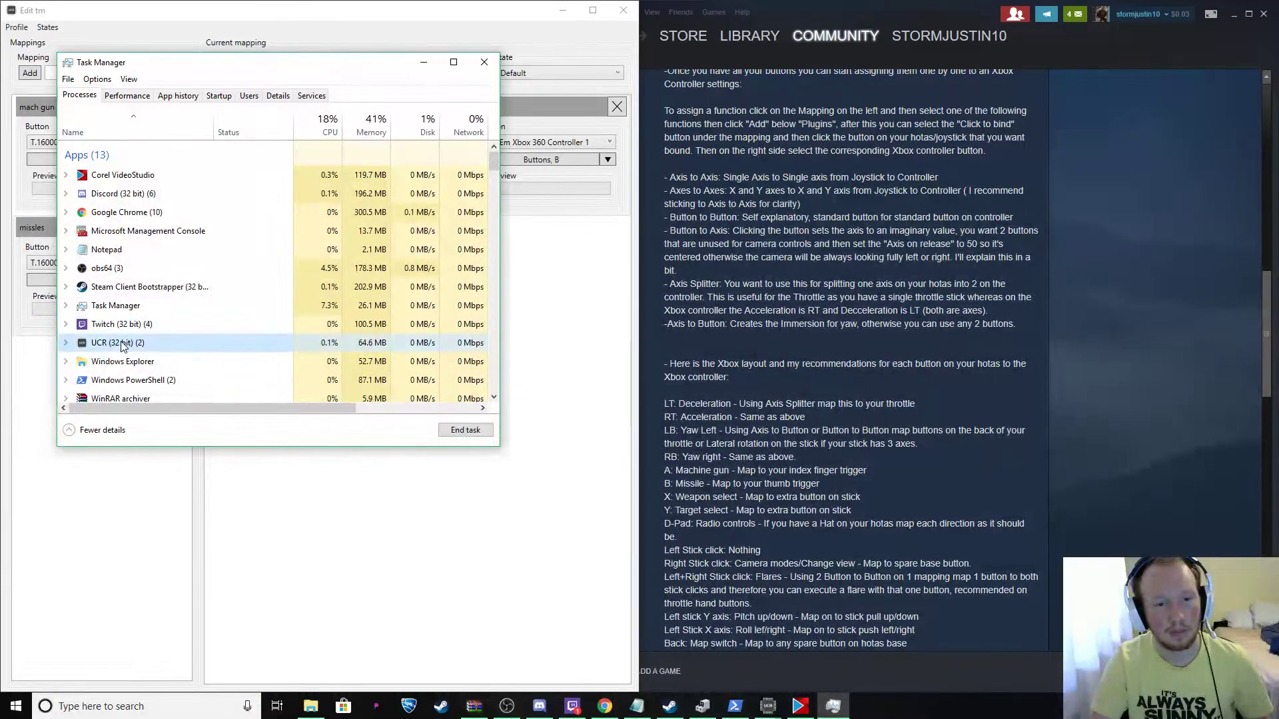
left_click(452, 432)
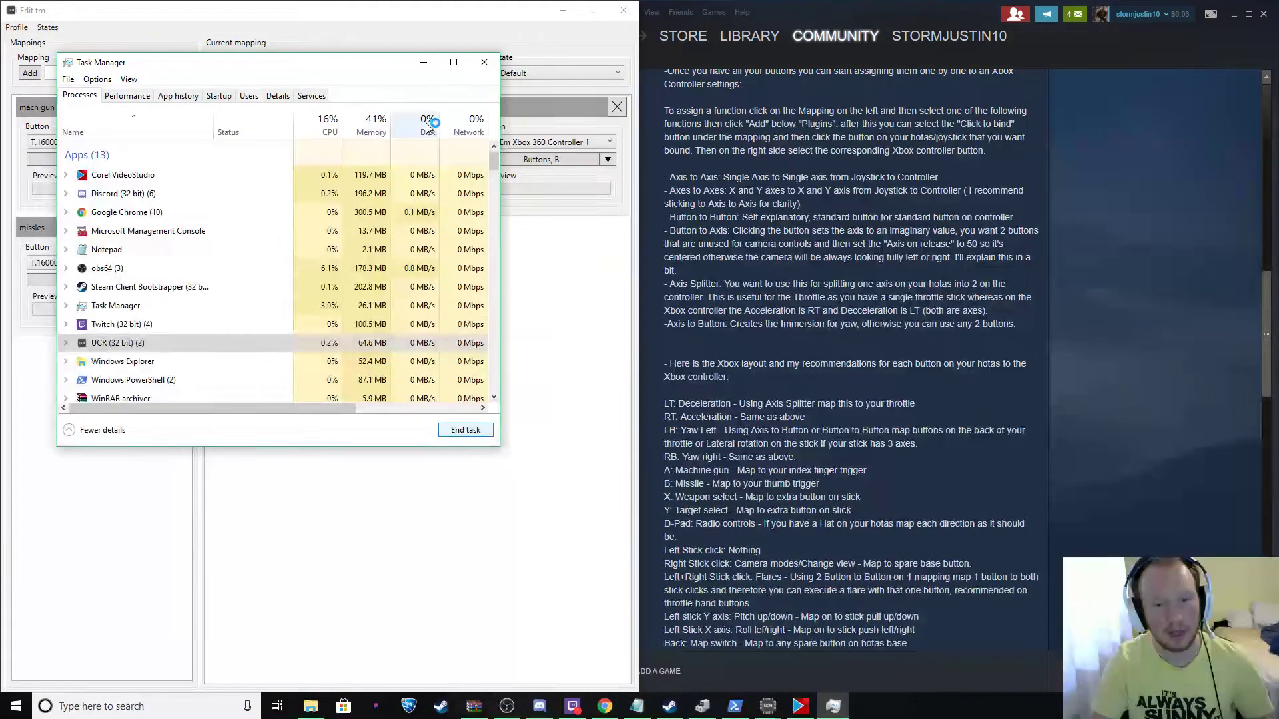
left_click(424, 62)
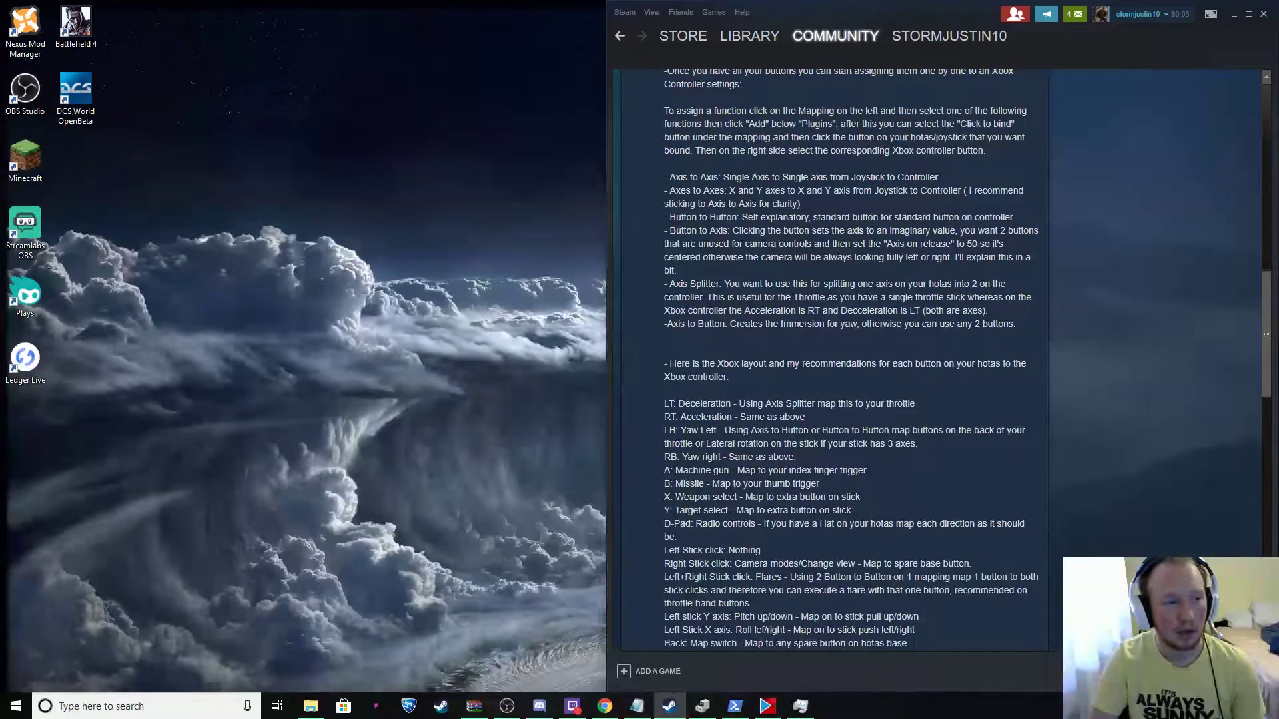
- Relaunch UCR from the UCR_v0.7.0 folder, reopen the tm profile beside the guide and bind the missles input to T.16000M button 2
key("super+e")
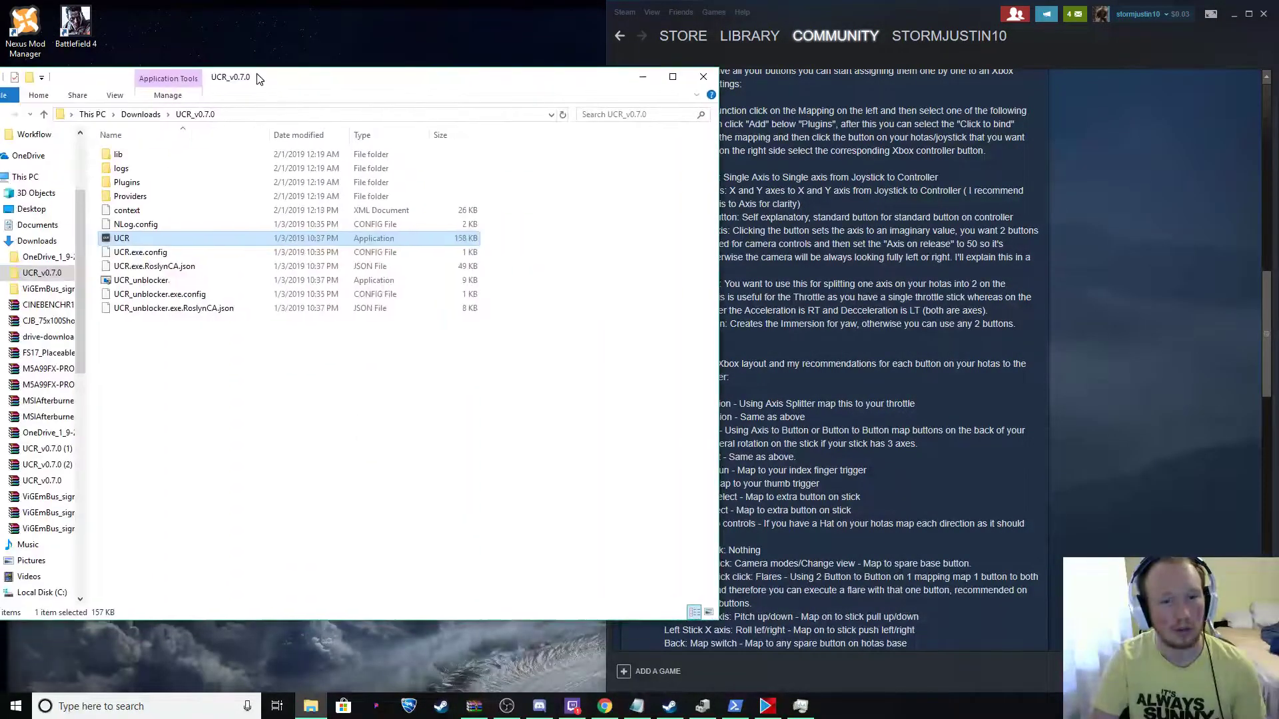
key("alt+F4")
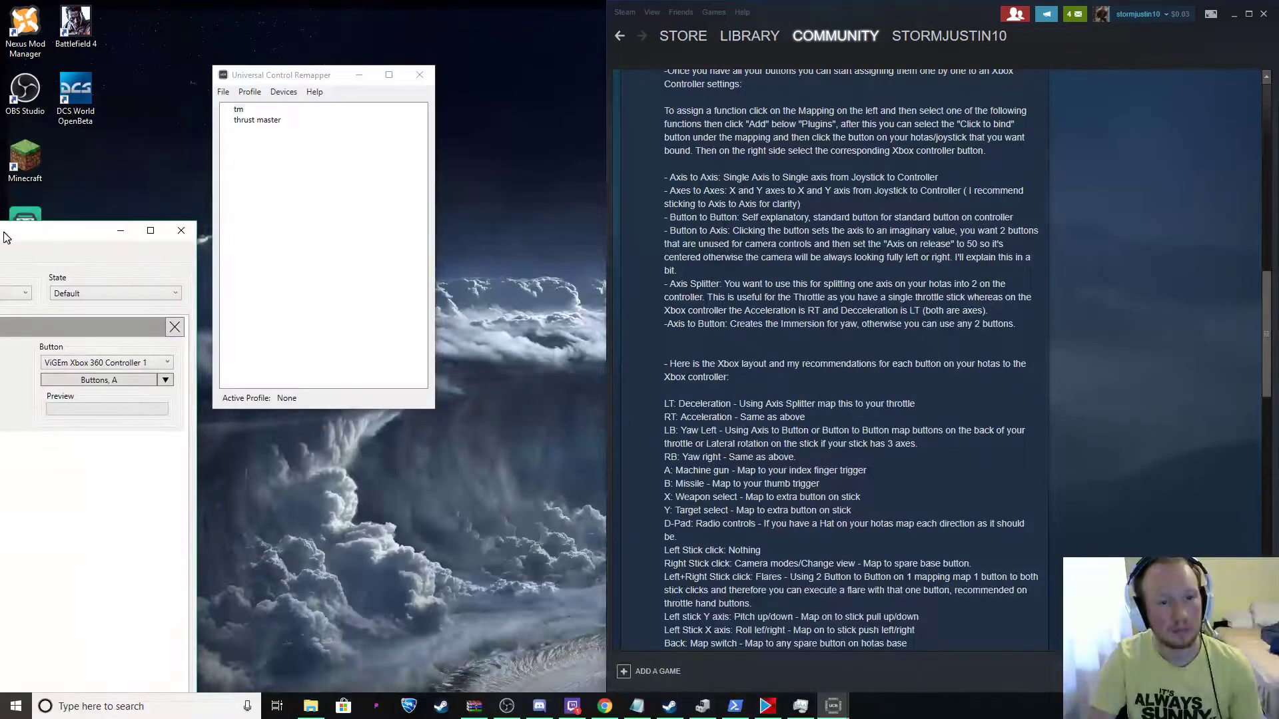
left_click_drag(3, 238, 1, 237)
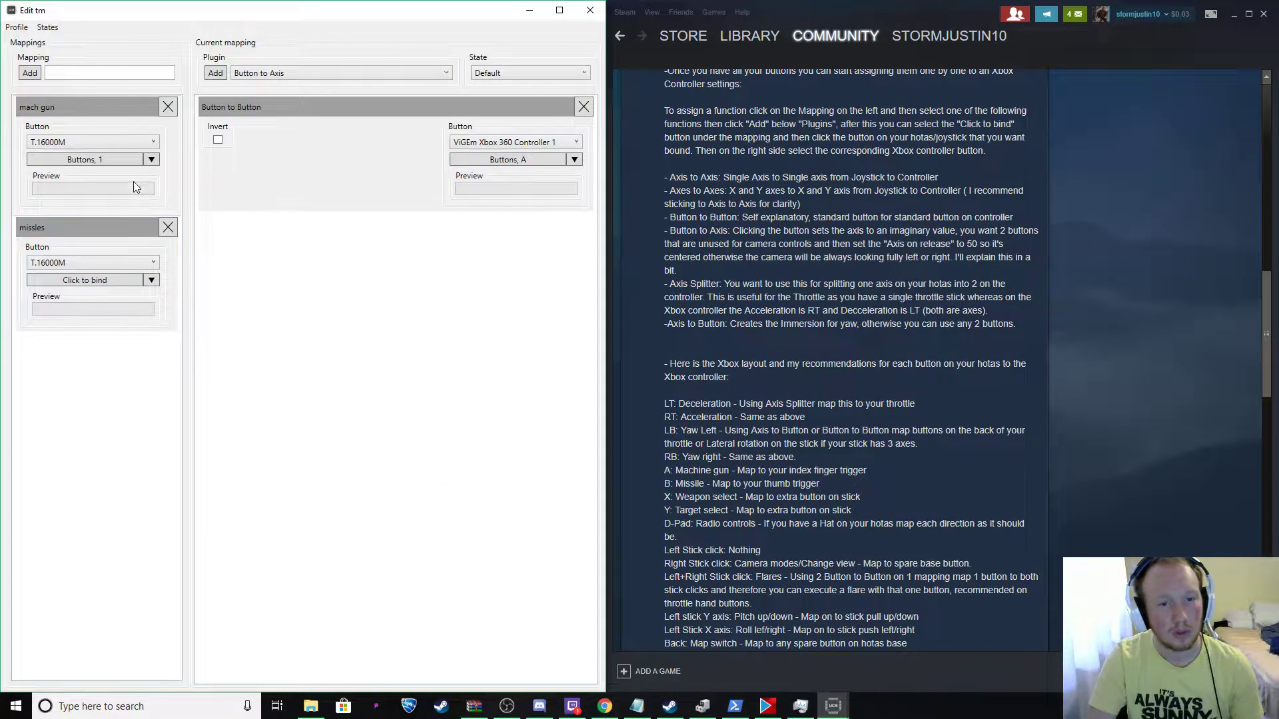
left_click(111, 282)
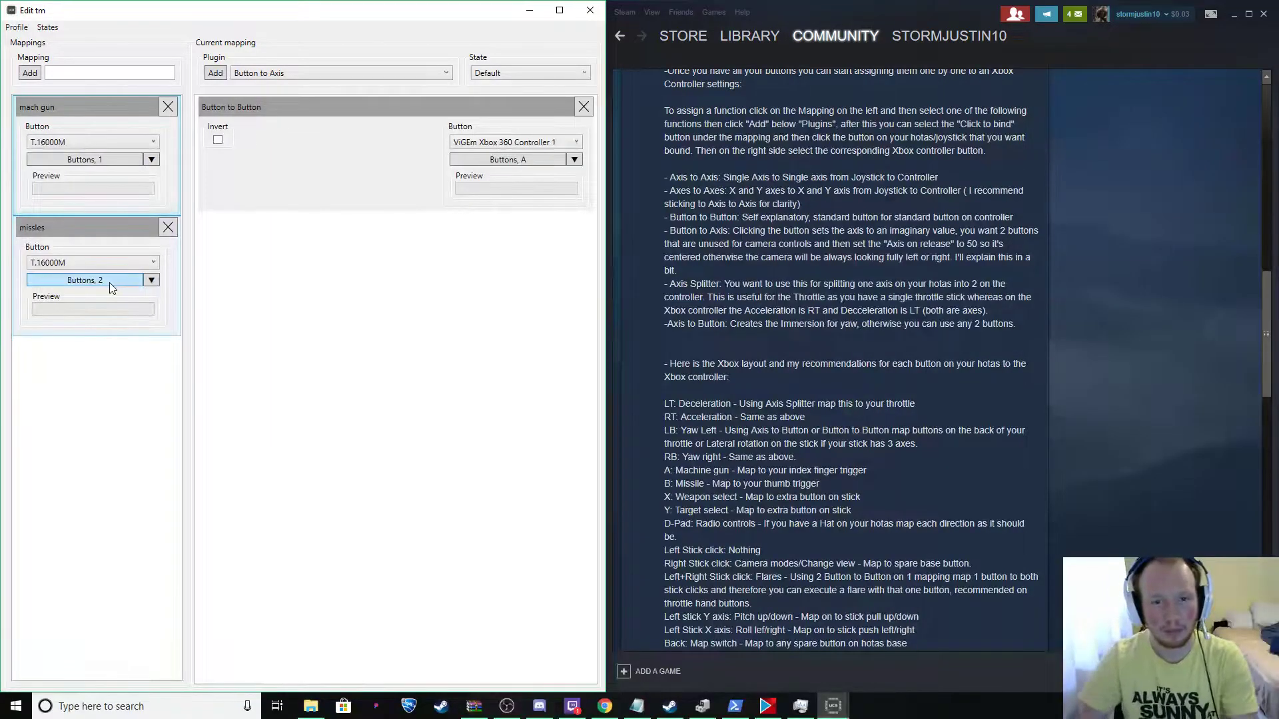
- Add a mapping named turn to the tm profile and give it the Axes to Axes plugin
left_click(67, 72)
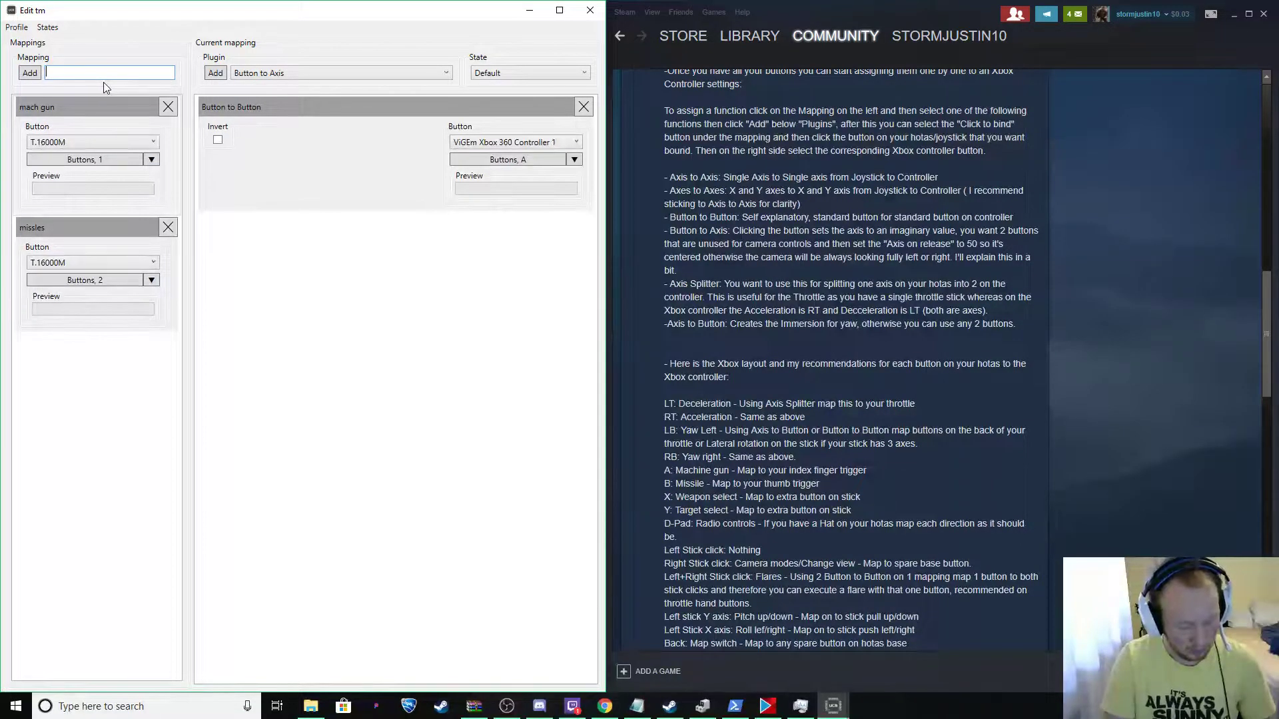
left_click(375, 75)
left_click(249, 74)
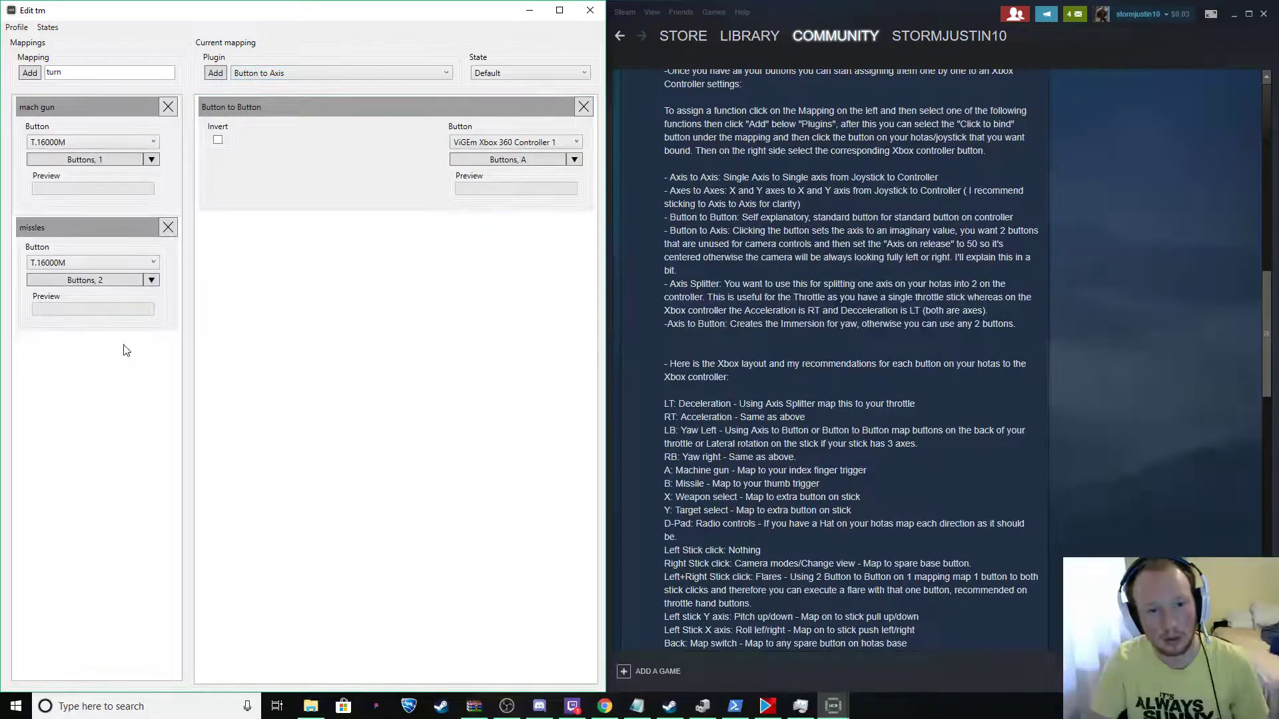
left_click(30, 75)
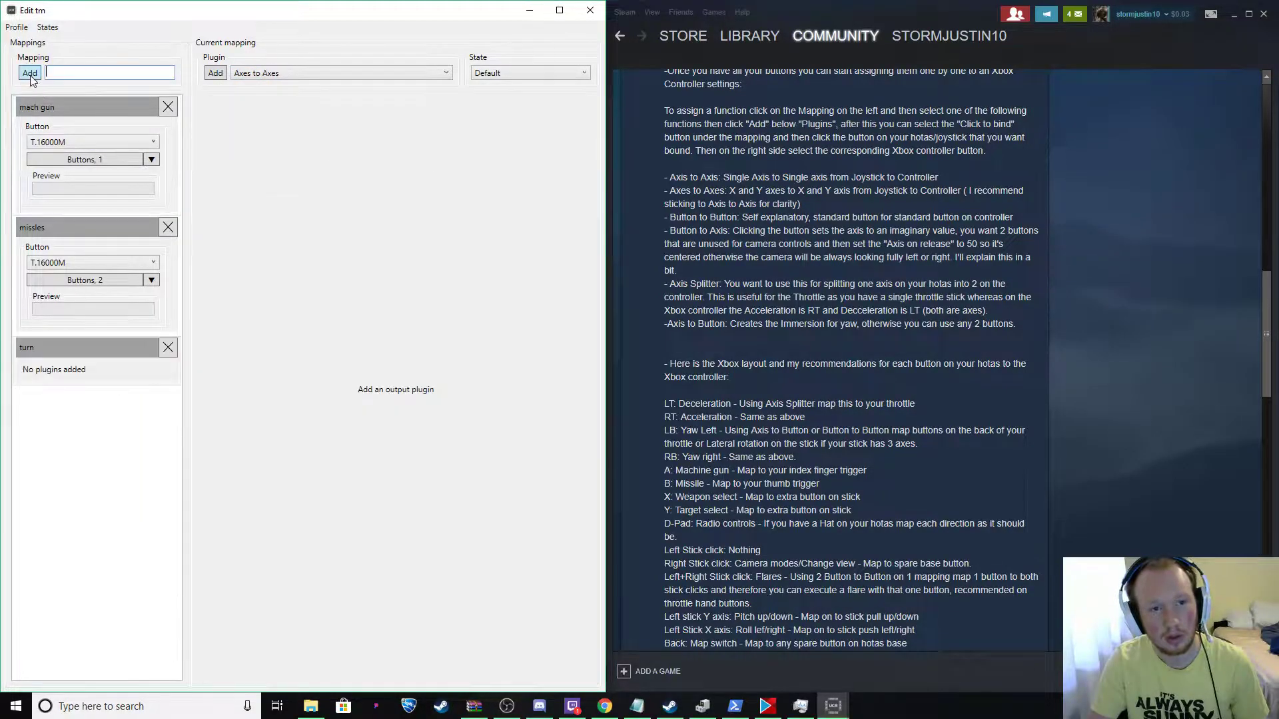
left_click(289, 74)
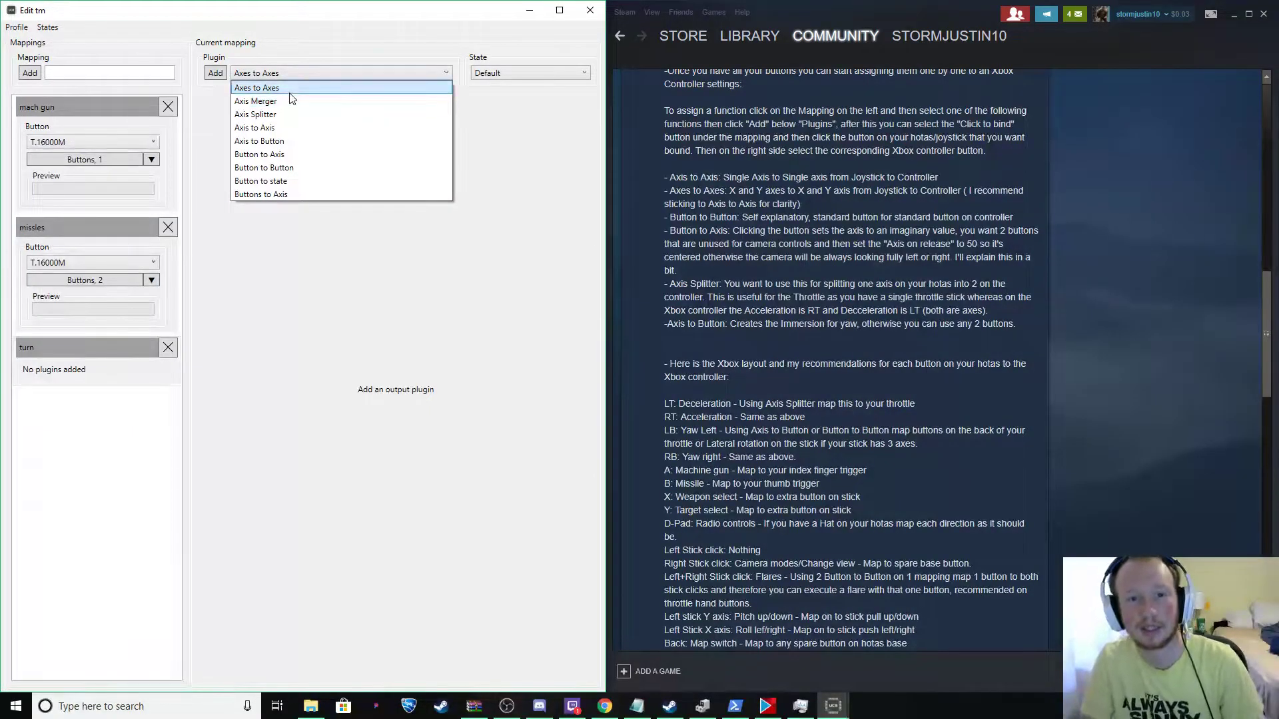
left_click(288, 90)
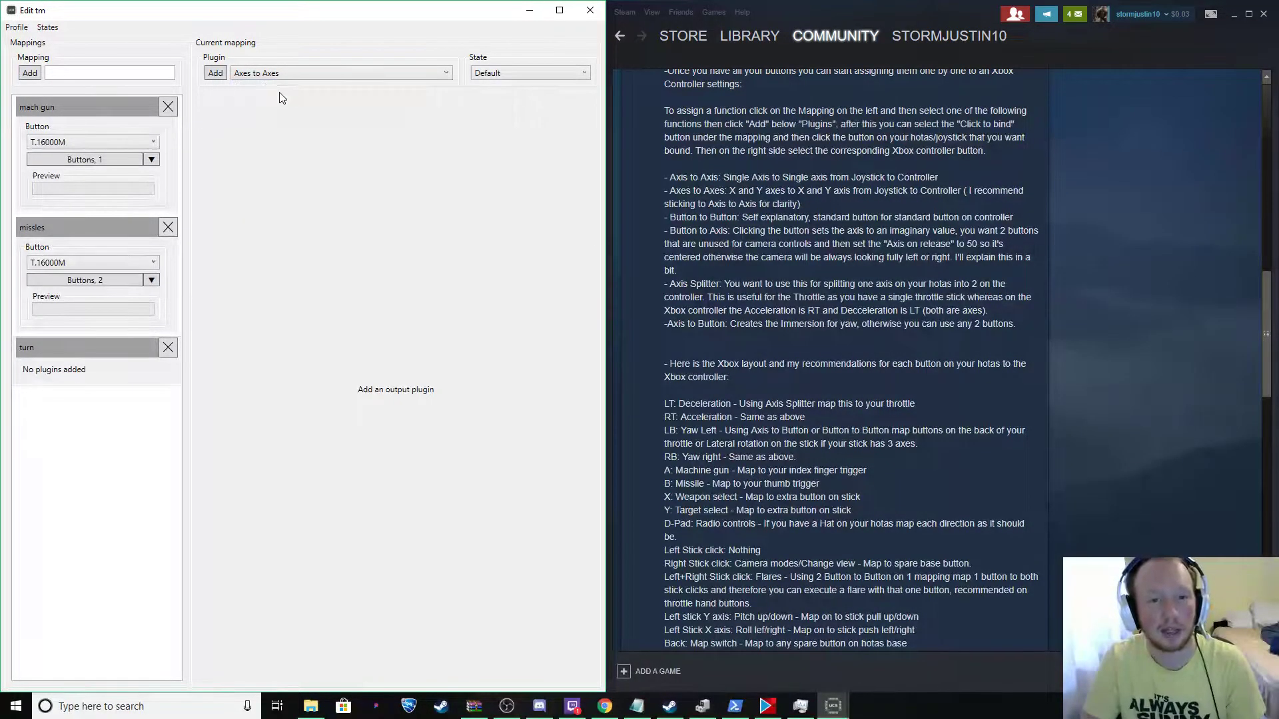
left_click(215, 74)
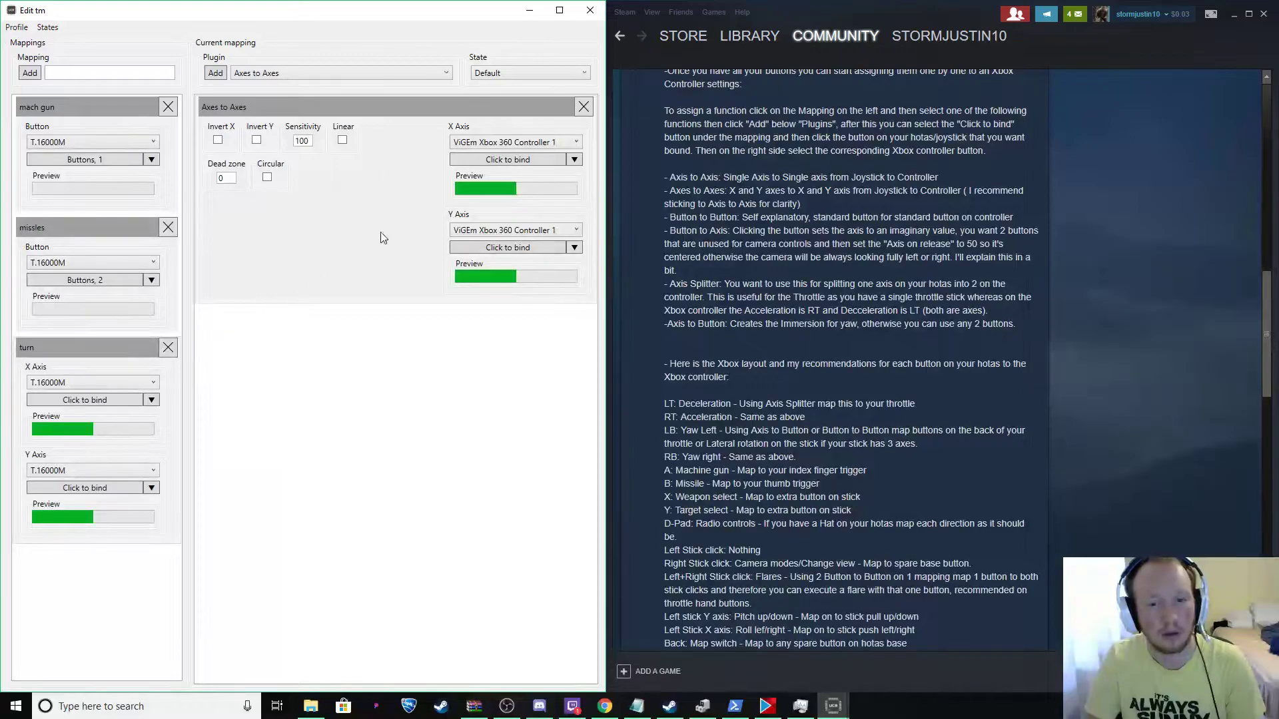
- Set the turn mapping's outputs on ViGEm Xbox 360 Controller 1 to LX for the X axis and LY for the Y axis
left_click(573, 160)
left_click(572, 159)
mouse_move(619, 171)
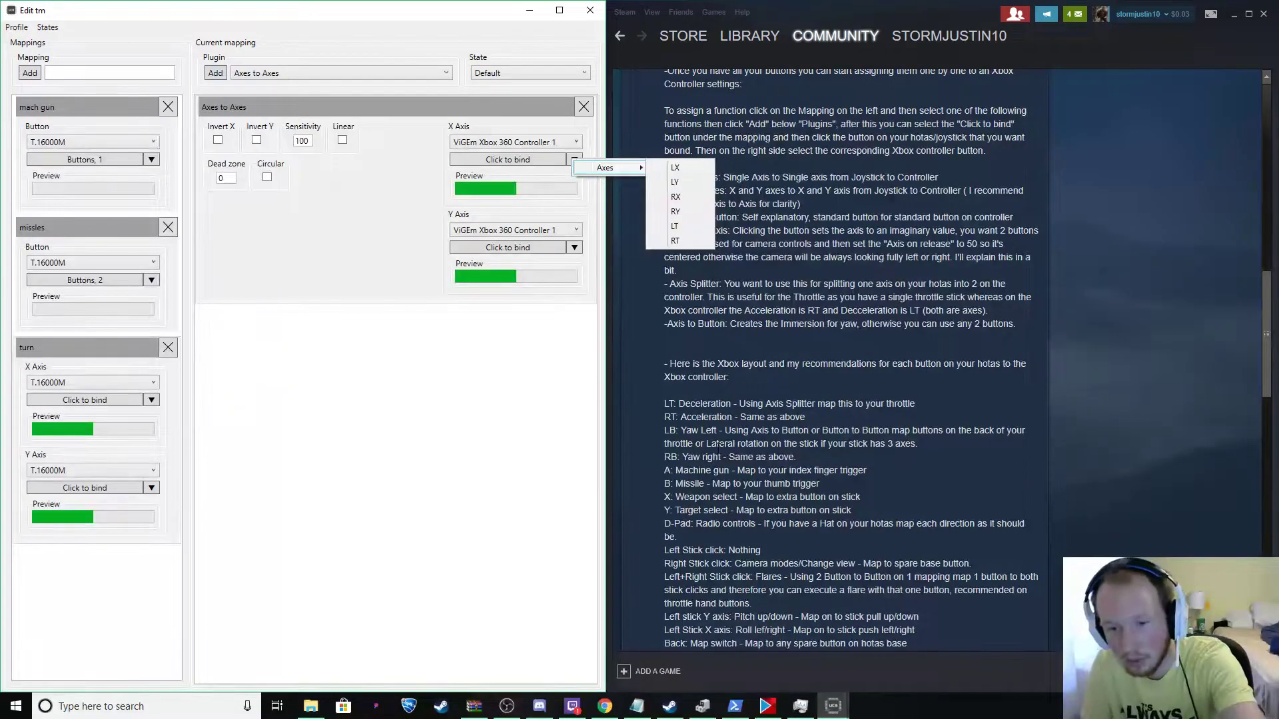
scroll(731, 553, "down", 1)
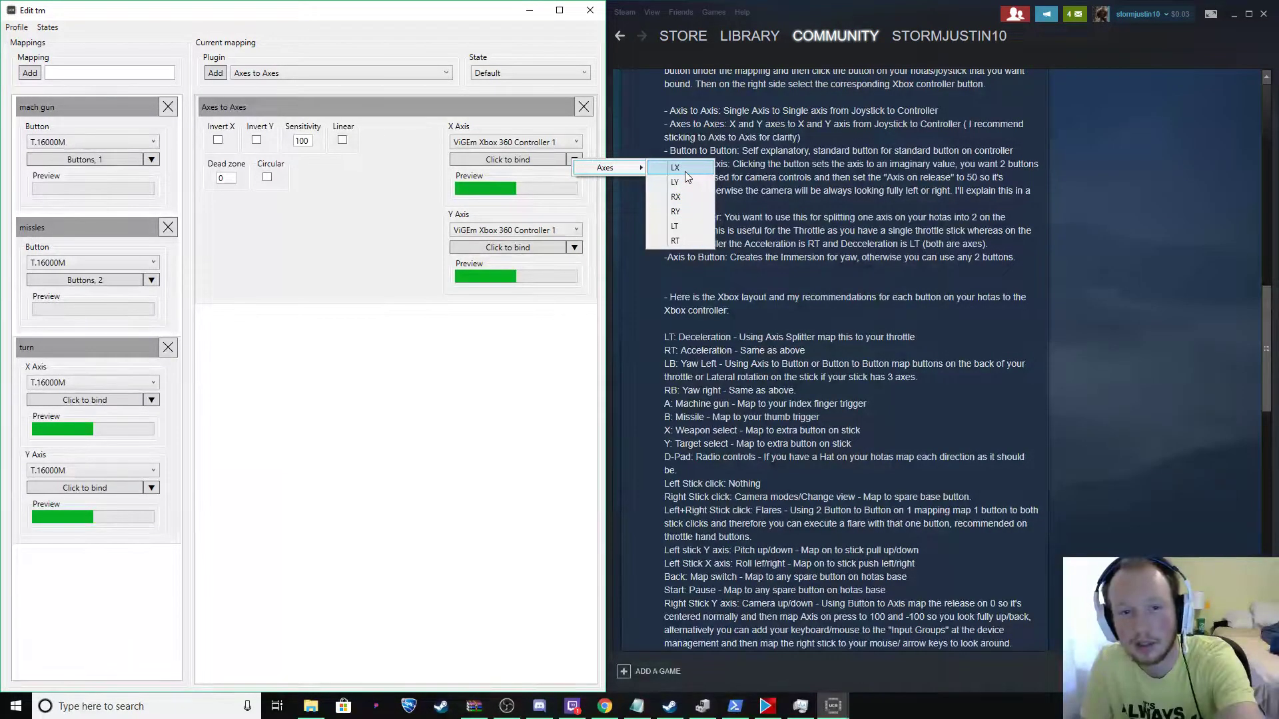
left_click(686, 175)
left_click(574, 247)
mouse_move(619, 257)
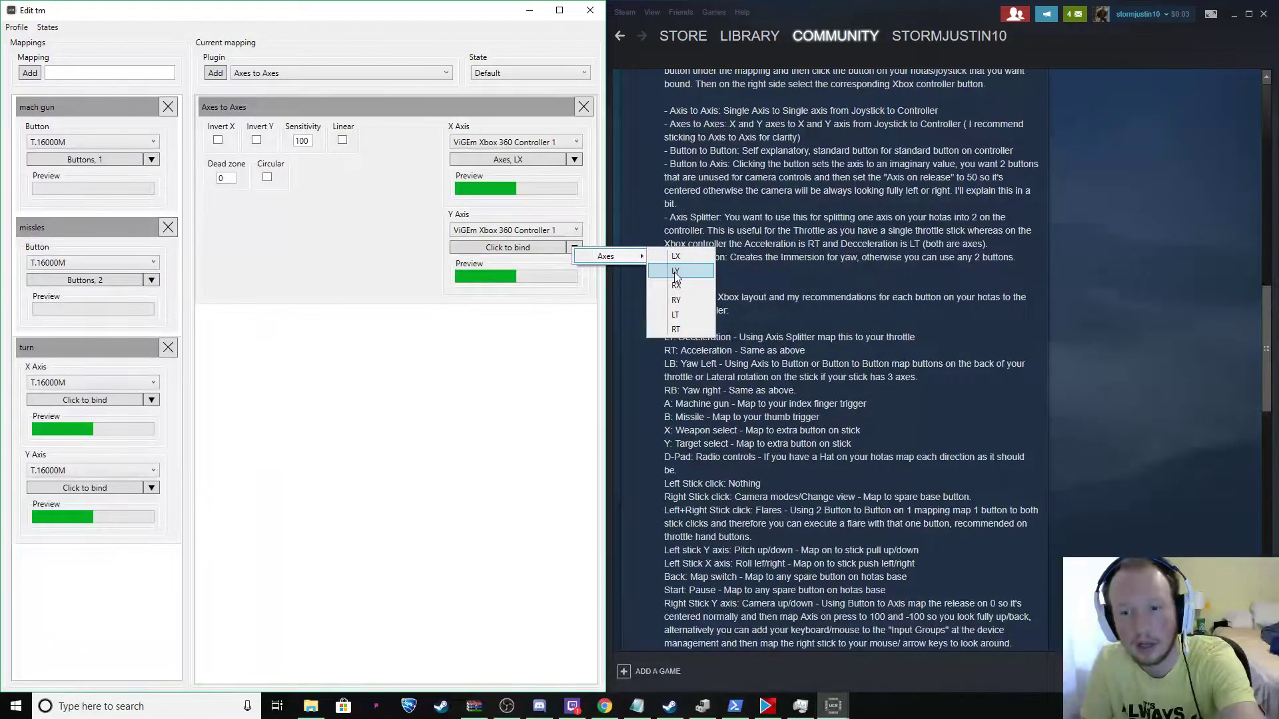
left_click(676, 271)
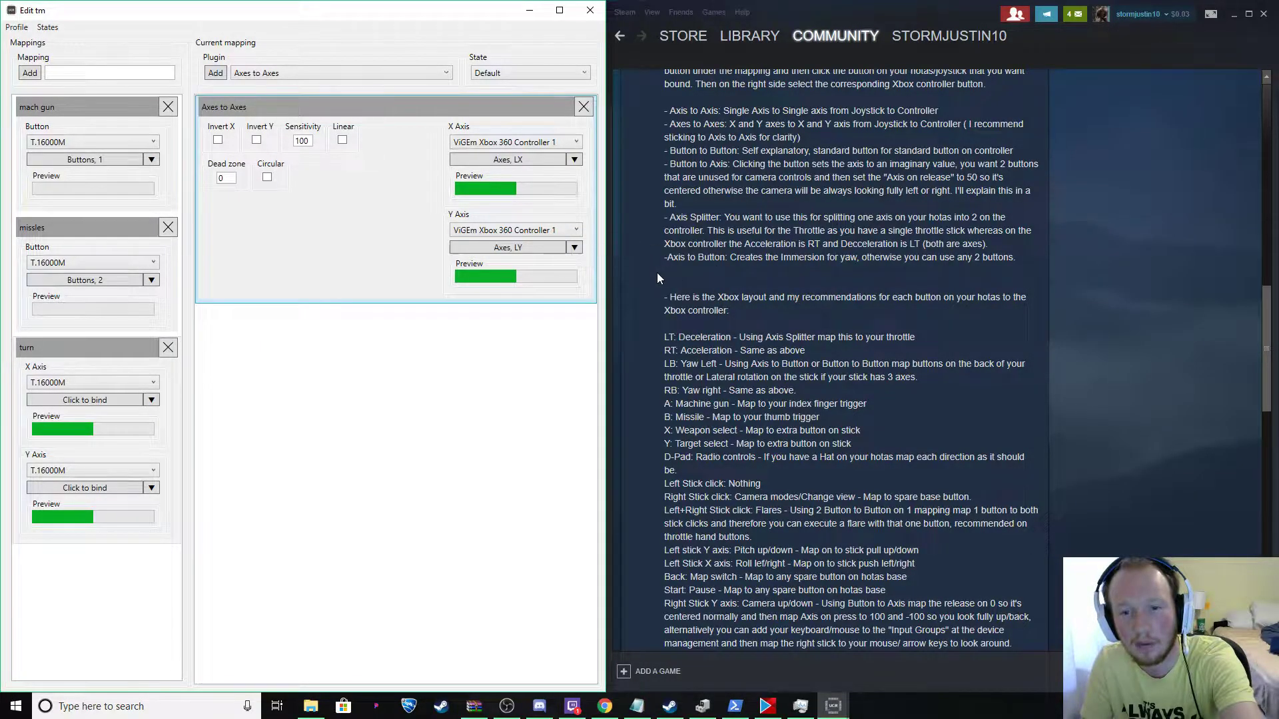
- Bind the turn mapping's T.16000M inputs to axis X for the X axis and axis Y for the Y axis
left_click(107, 398)
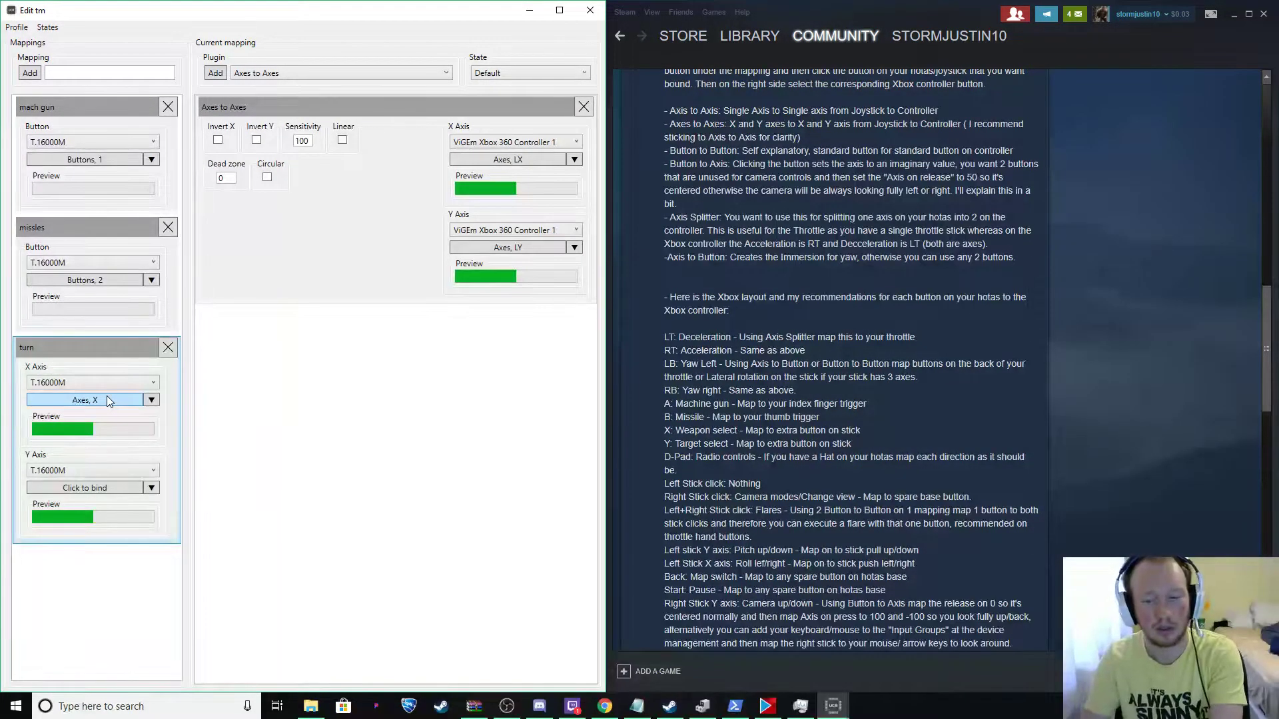
left_click(152, 488)
mouse_move(181, 497)
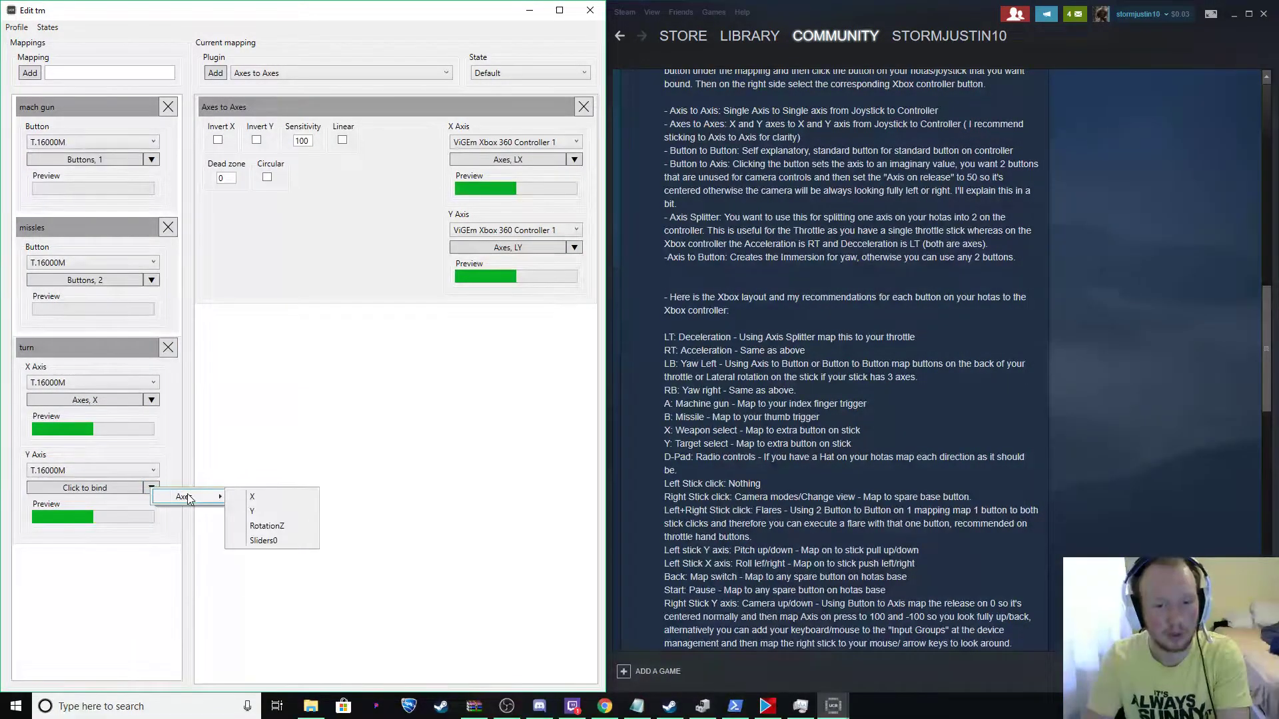
left_click(273, 511)
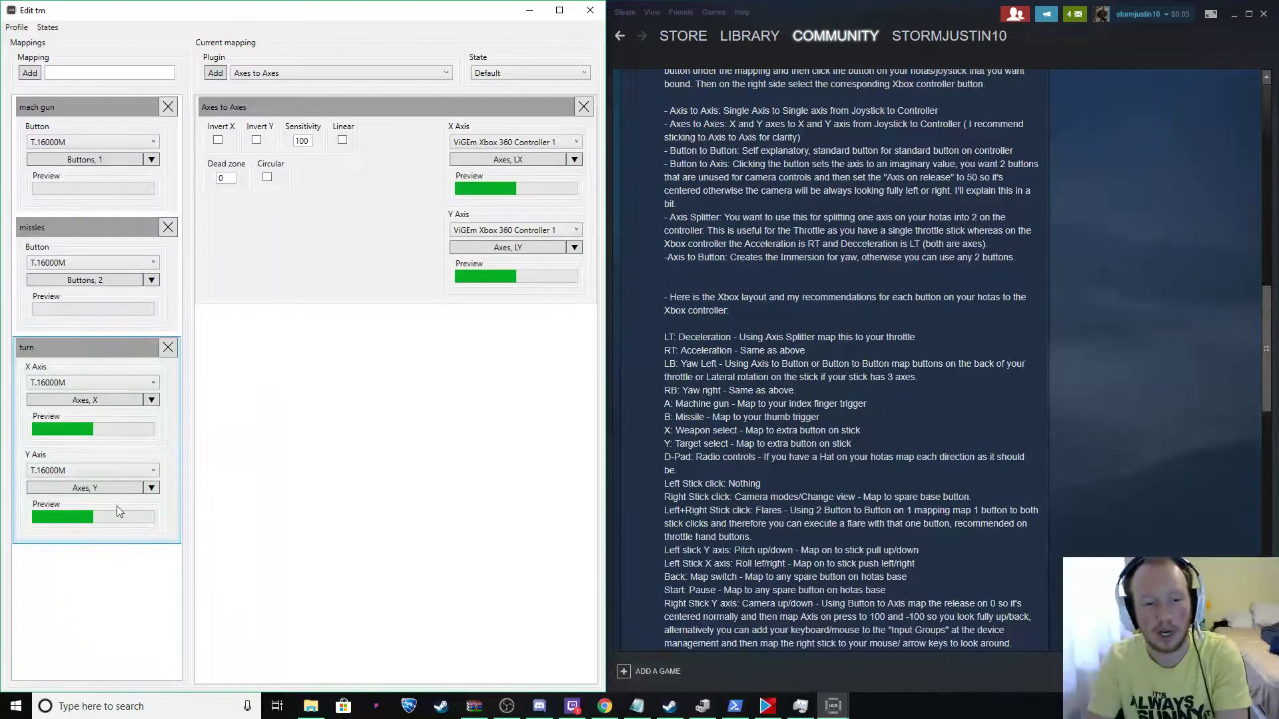
left_click(151, 489)
mouse_move(187, 501)
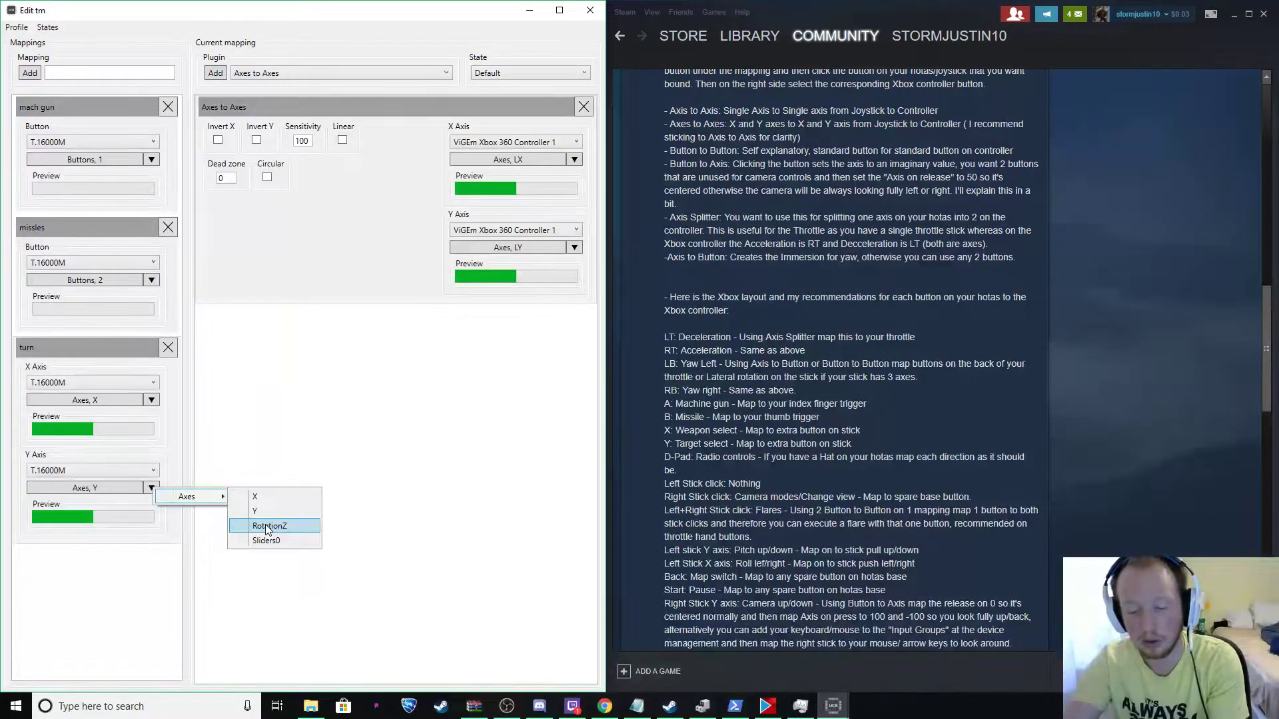
left_click(302, 407)
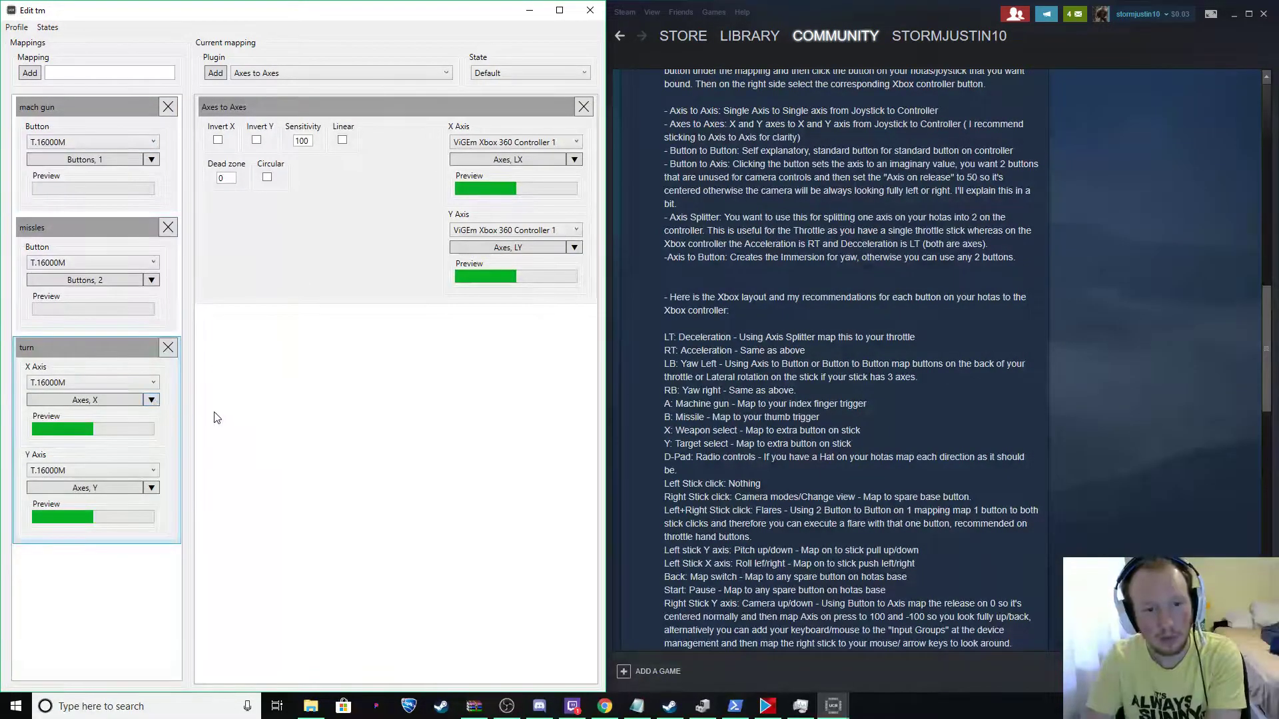
- Minimize the tm profile editor and open the existing thrust master profile for editing
left_click(529, 10)
double_click(259, 121)
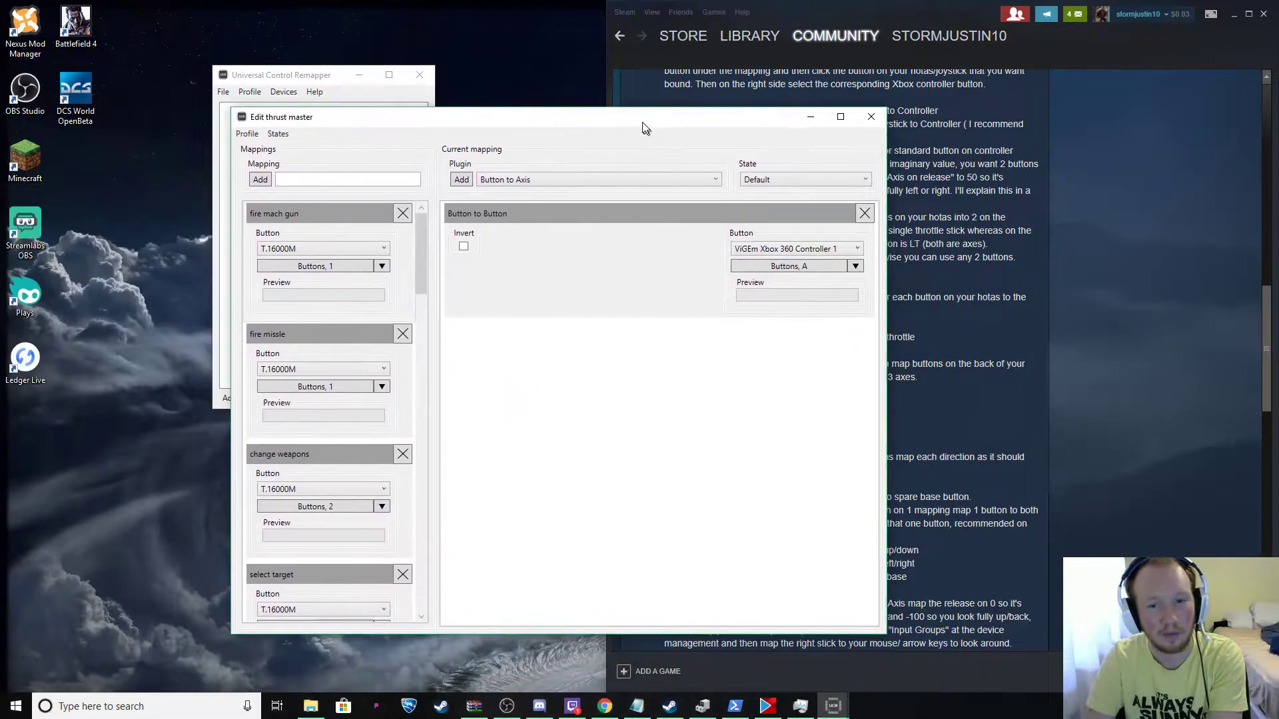
left_click_drag(642, 126, 563, 120)
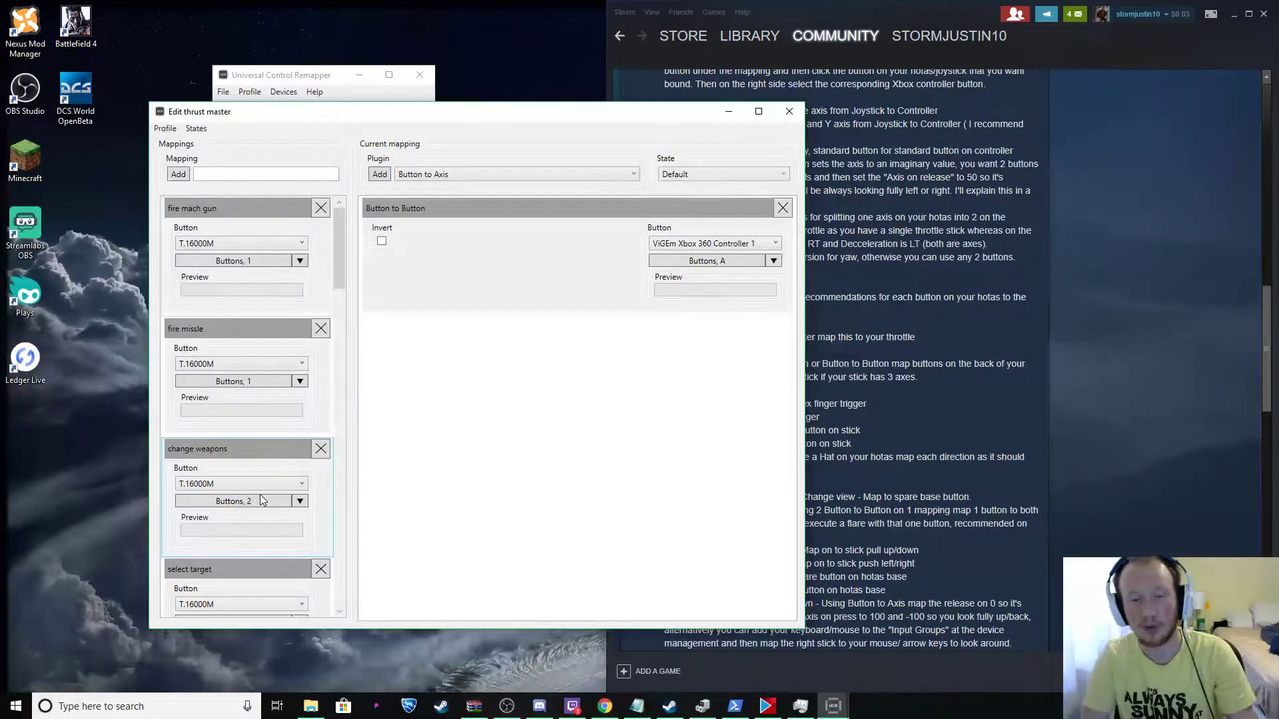
- Rebind the fire missle input to T.16000M button 2 and the change weapons input to button 3
left_click(260, 385)
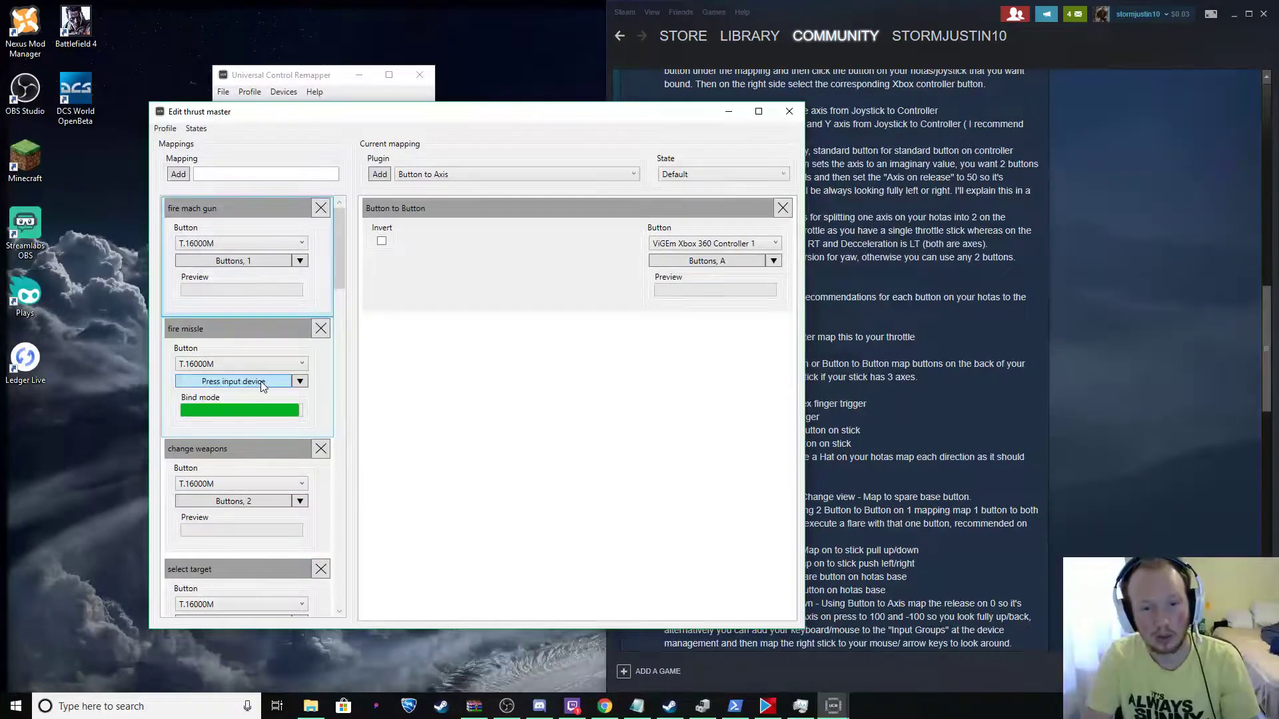
left_click(244, 505)
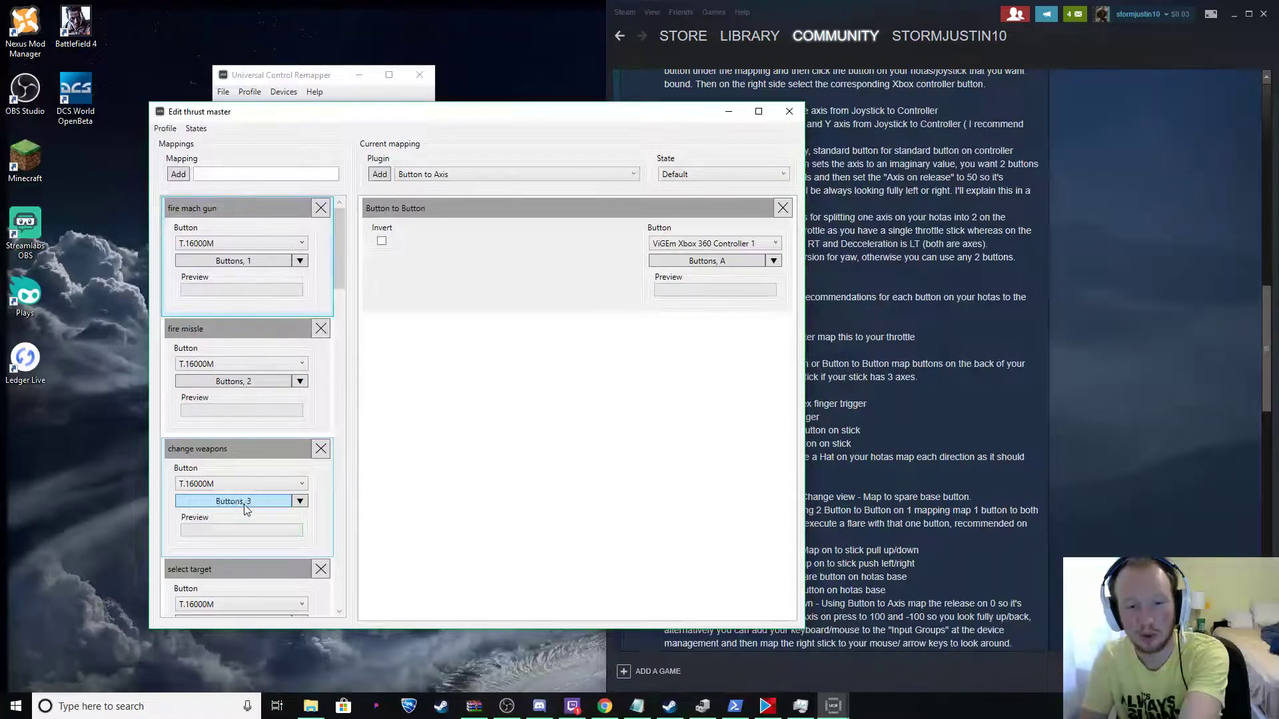
- Review the select target and dpad up, left and right mappings, checking the input and Xbox output of each dpad direction
scroll(244, 505, "down", 2)
scroll(244, 505, "down", 1)
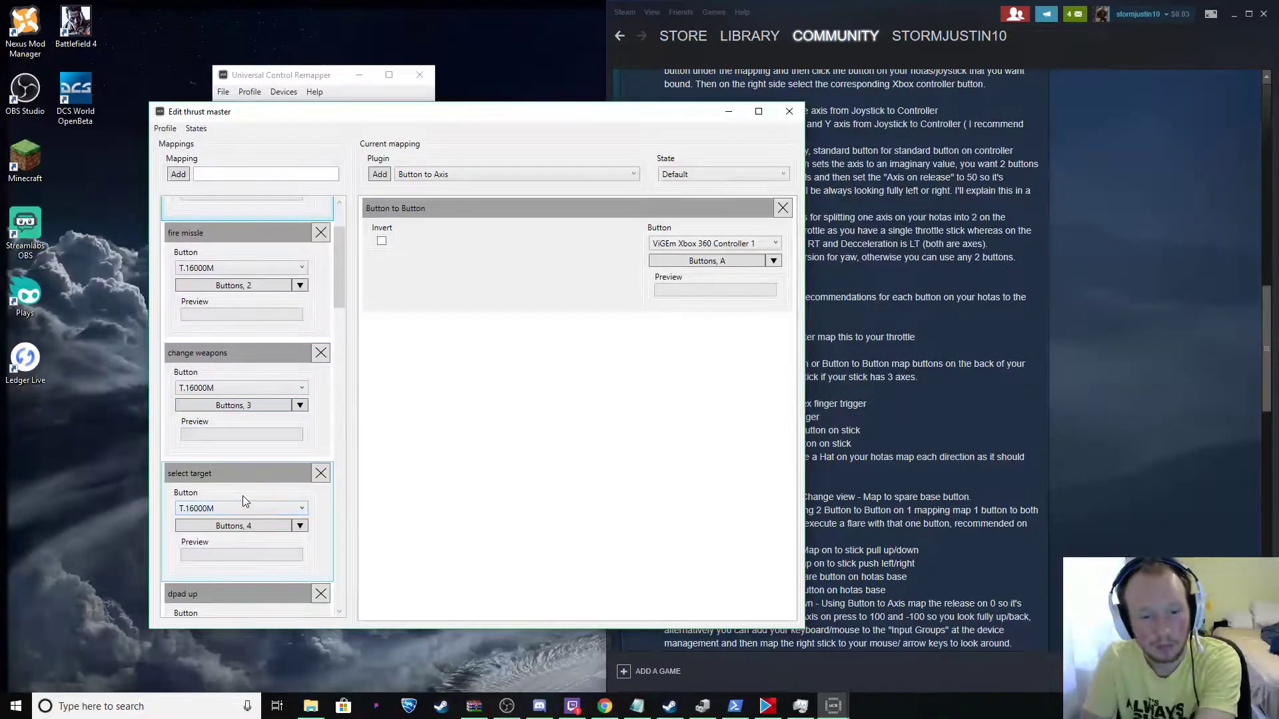
scroll(243, 499, "down", 2)
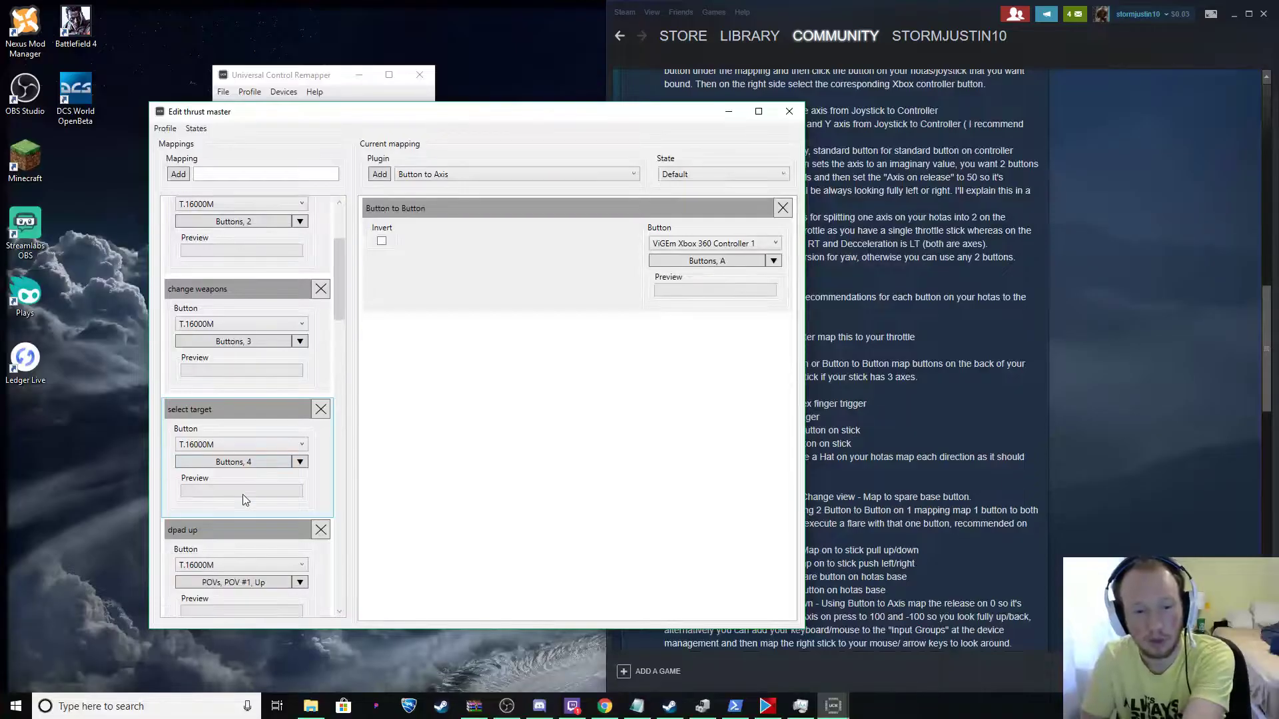
scroll(240, 462, "down", 2)
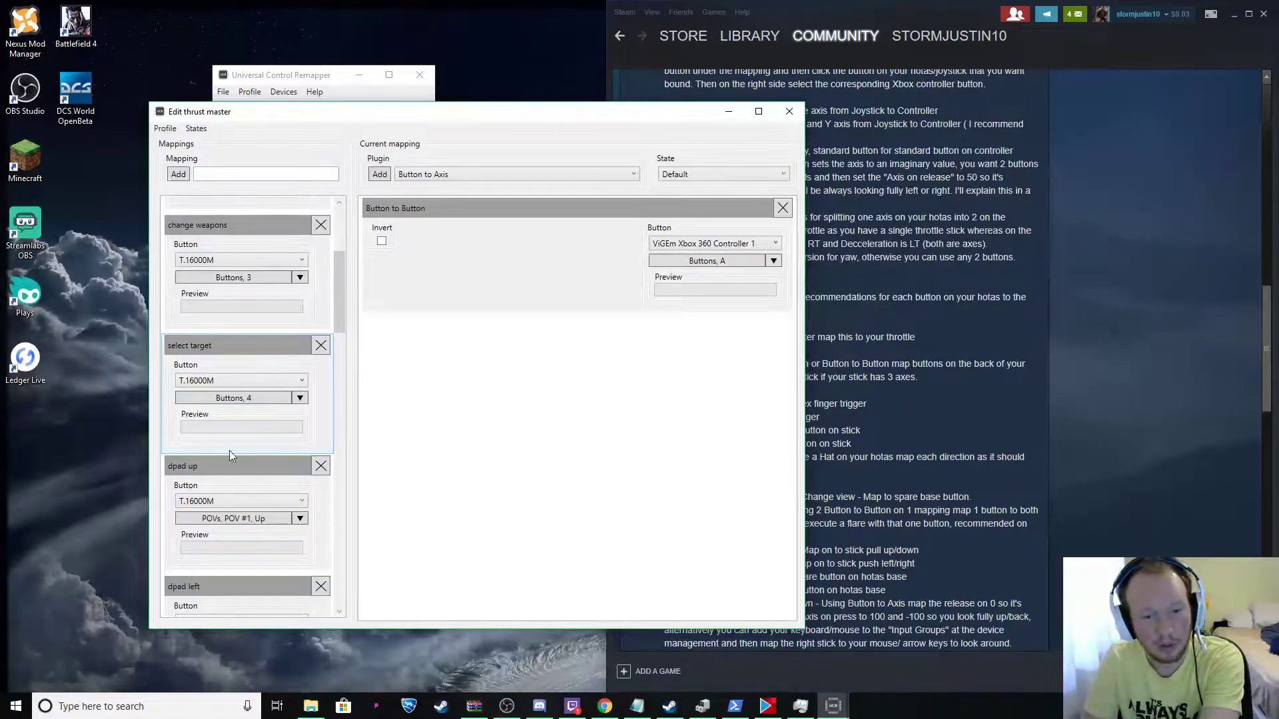
scroll(225, 470, "down", 2)
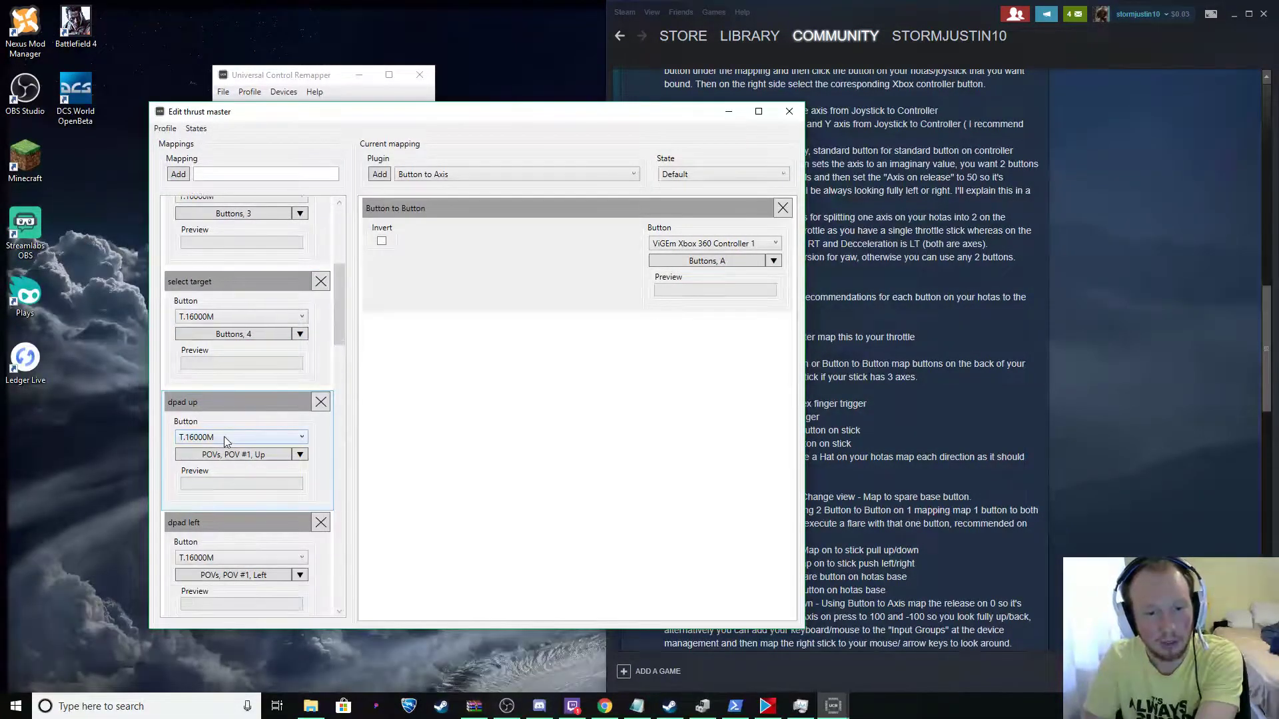
scroll(255, 431, "up", 1)
left_click(259, 442)
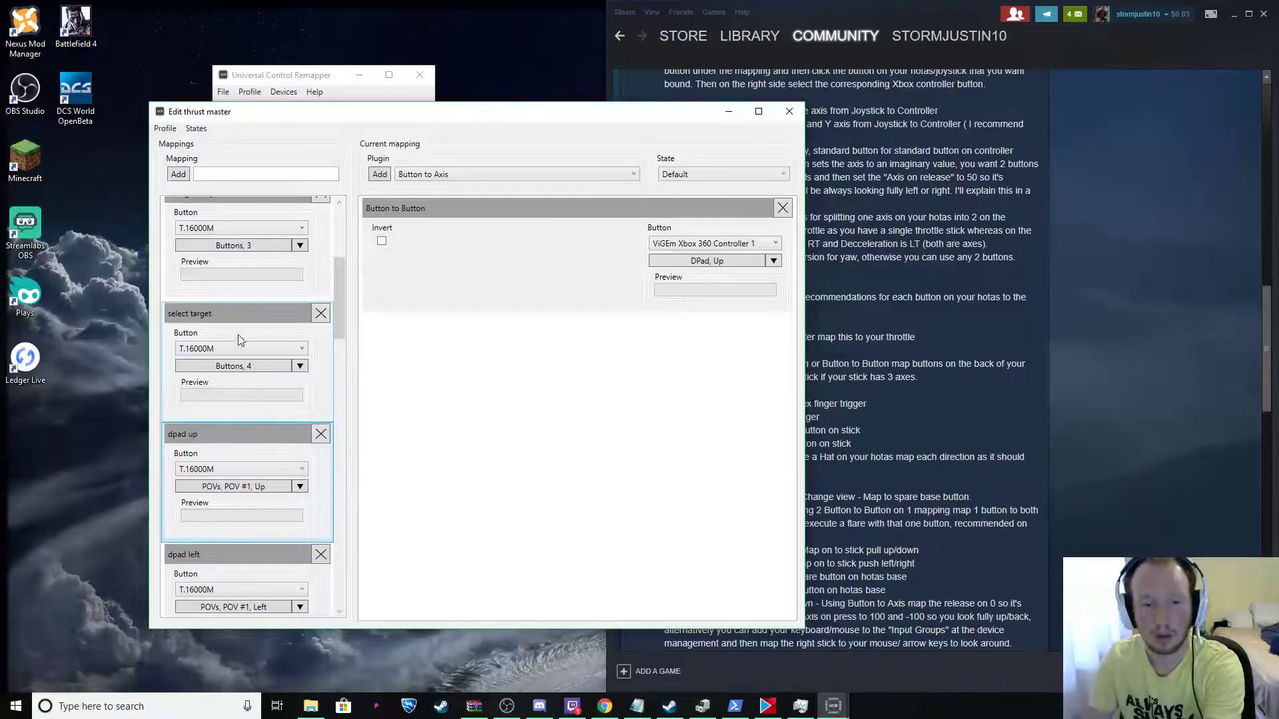
left_click(227, 561)
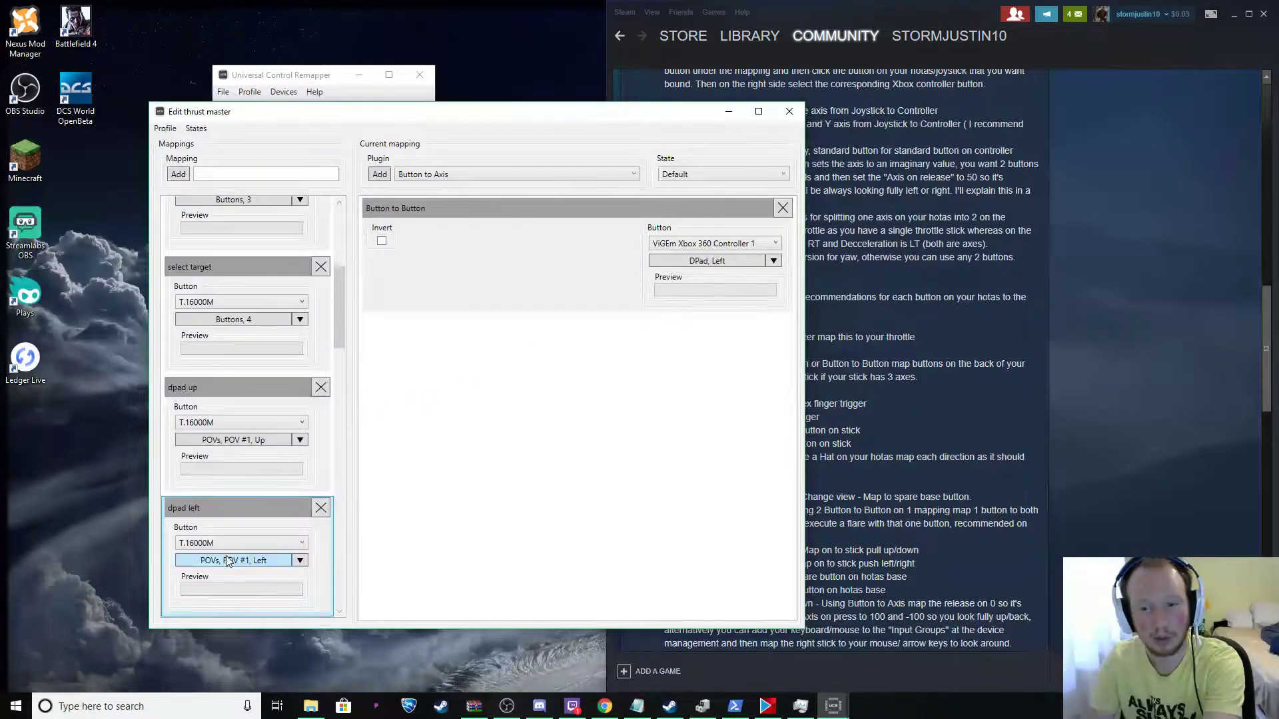
scroll(226, 556, "down", 3)
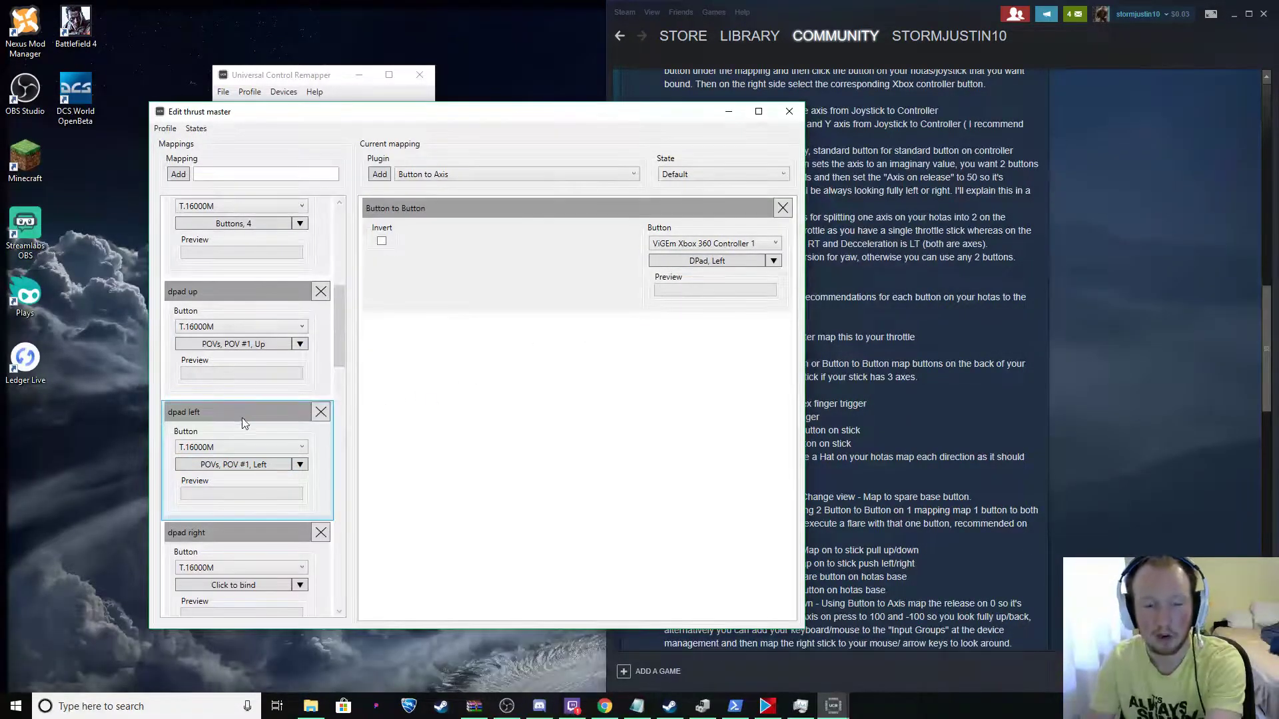
left_click(242, 532)
scroll(243, 527, "down", 6)
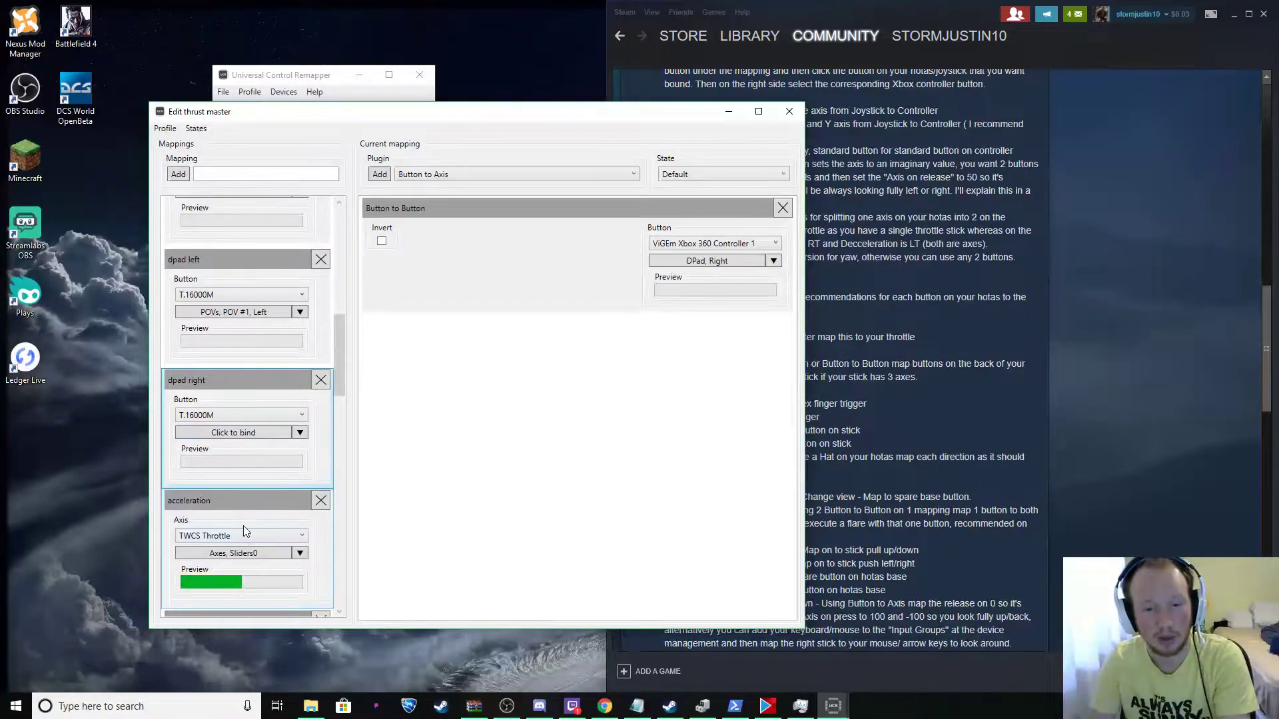
- Set the TWCS Throttle input axis of both the acceleration and deceleration mappings to Sliders1
left_click(239, 438)
left_click(299, 492)
mouse_move(340, 505)
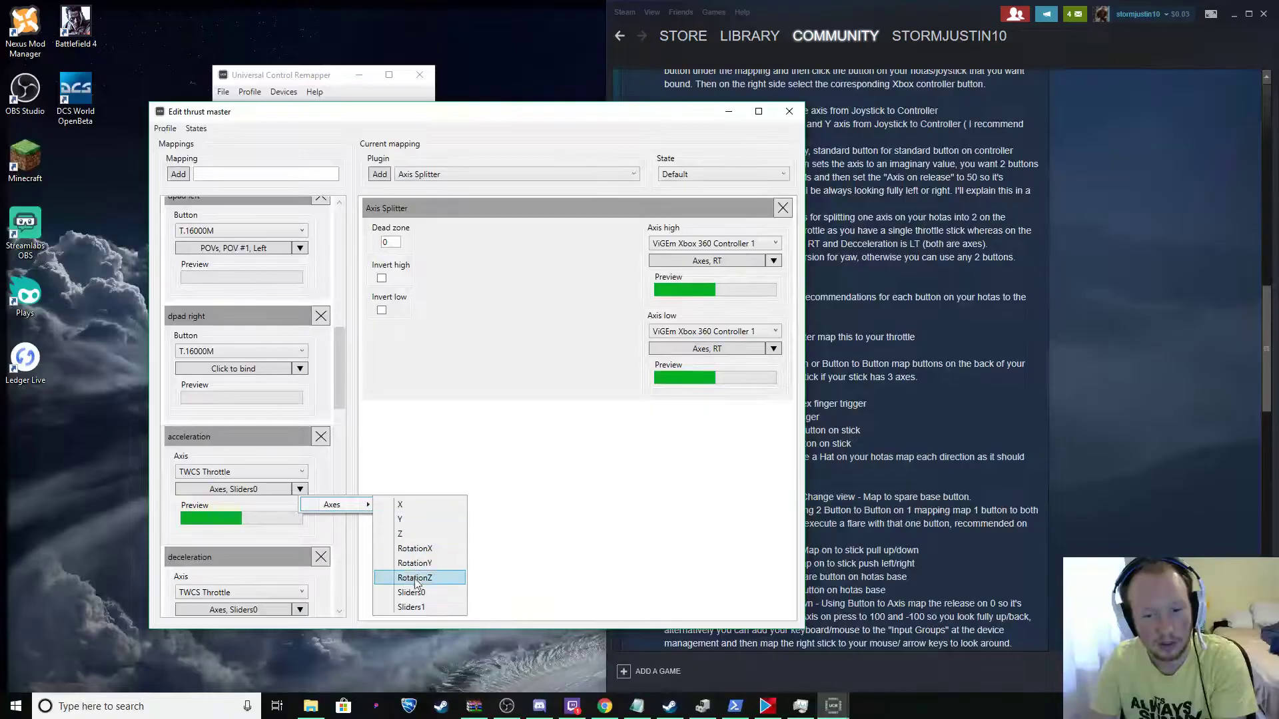
left_click(417, 608)
scroll(255, 488, "down", 2)
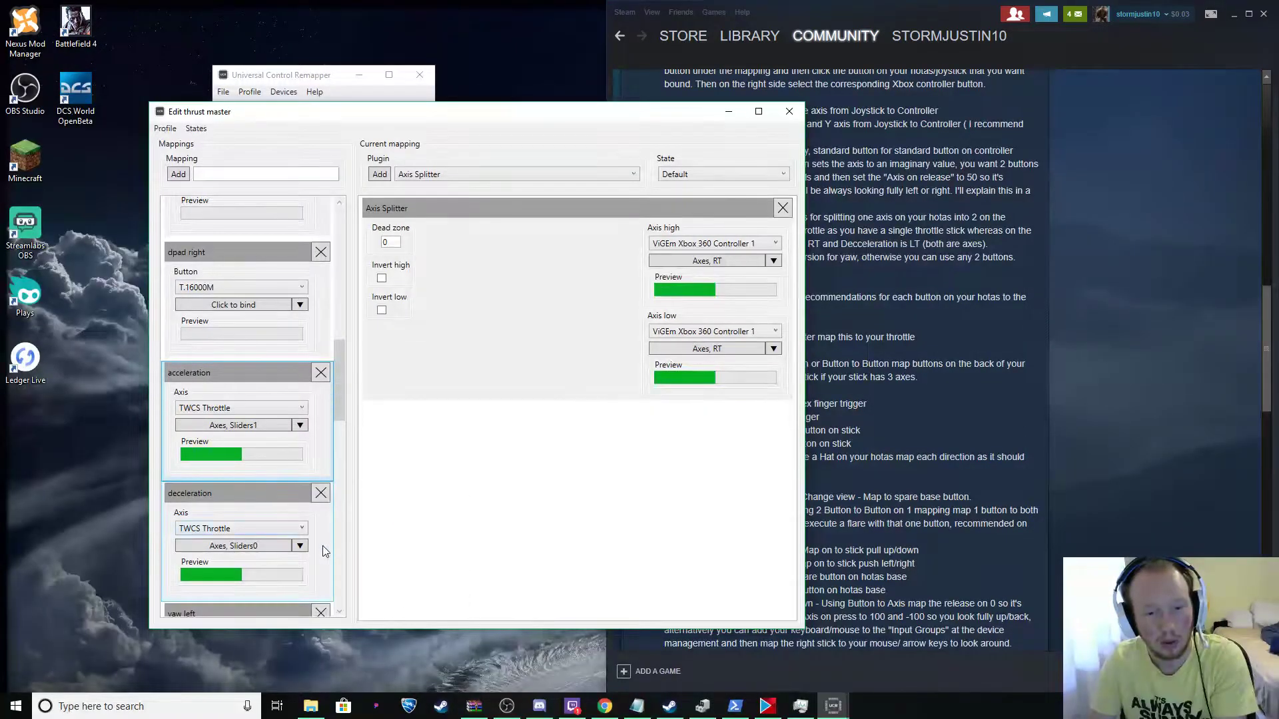
left_click(300, 545)
mouse_move(336, 556)
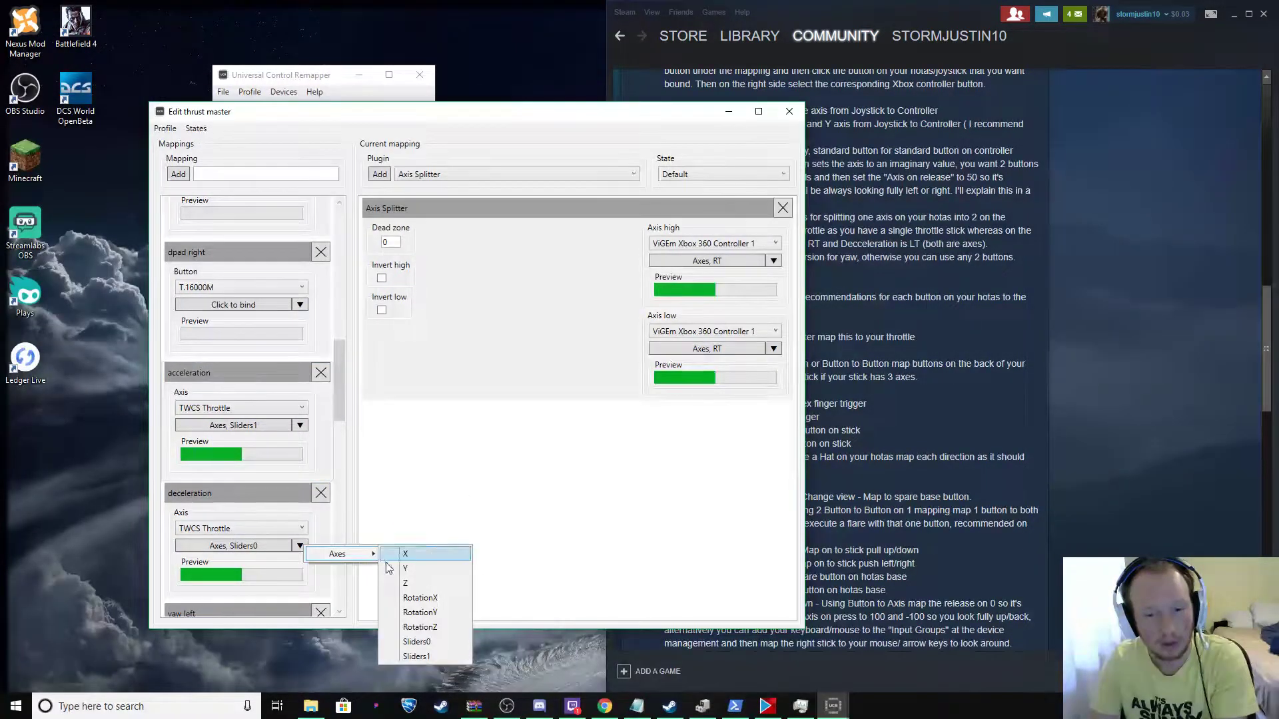
left_click(425, 659)
- Set the yaw left mapping's T.16000M input axis to RotationZ
scroll(289, 533, "down", 4)
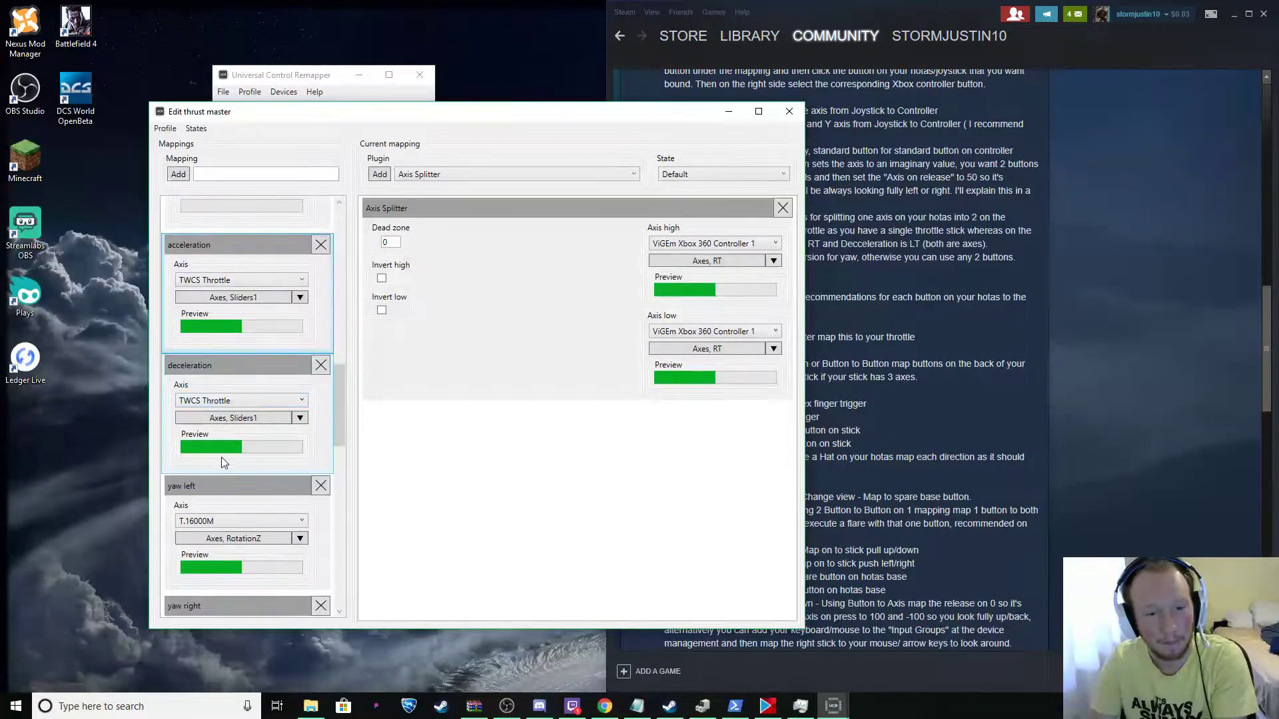
left_click(300, 538)
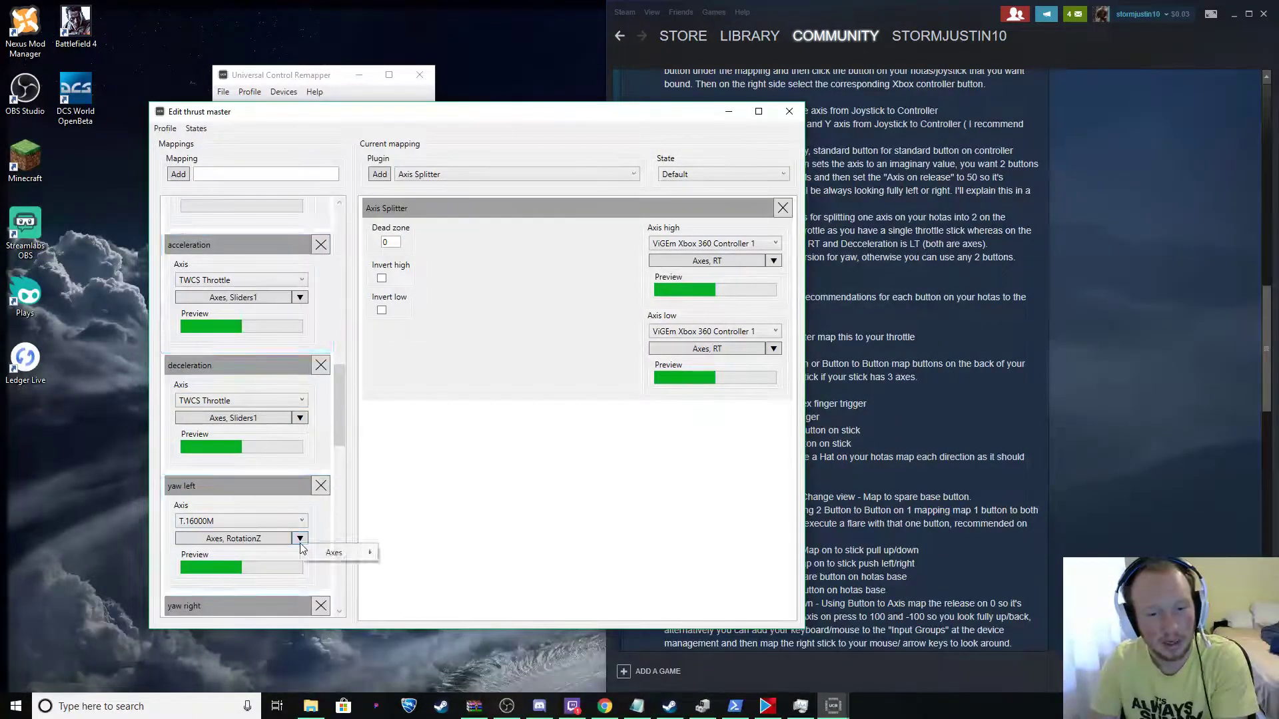
mouse_move(363, 553)
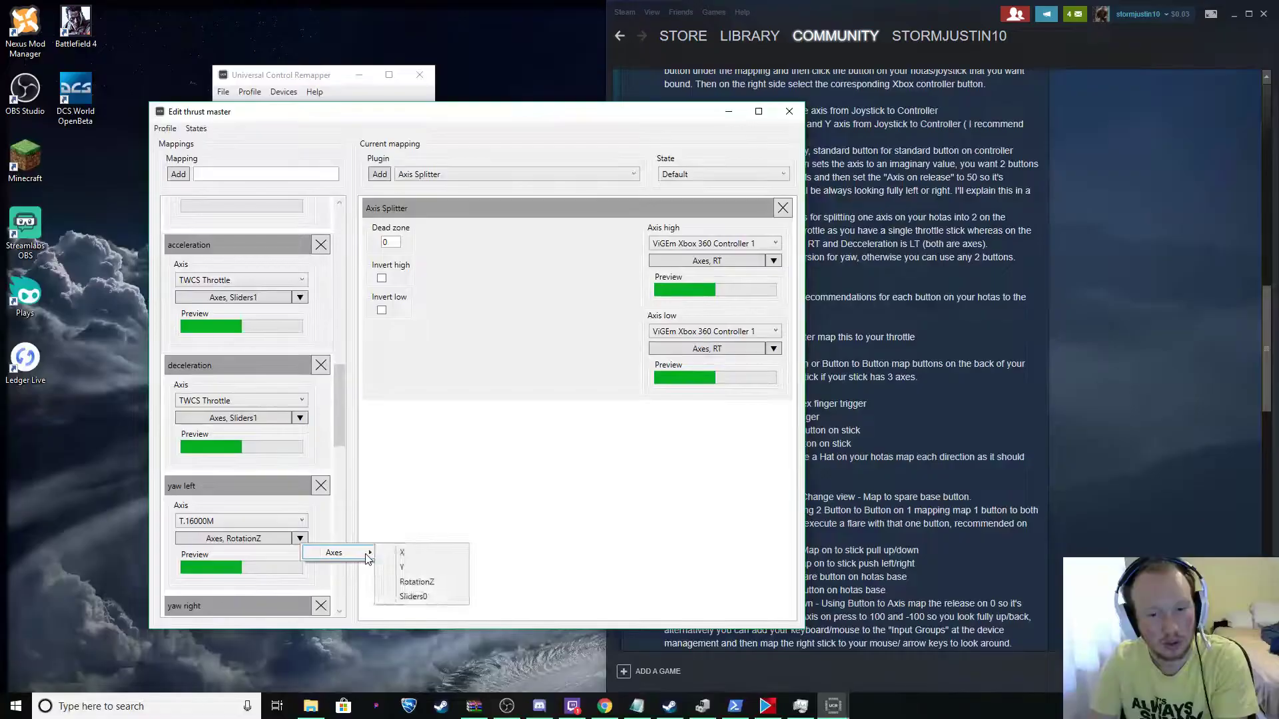
left_click(423, 583)
- Review the input bindings of the yaw right, change view, flares, y axis, back, start and camera mappings
scroll(236, 537, "down", 6)
scroll(236, 537, "down", 5)
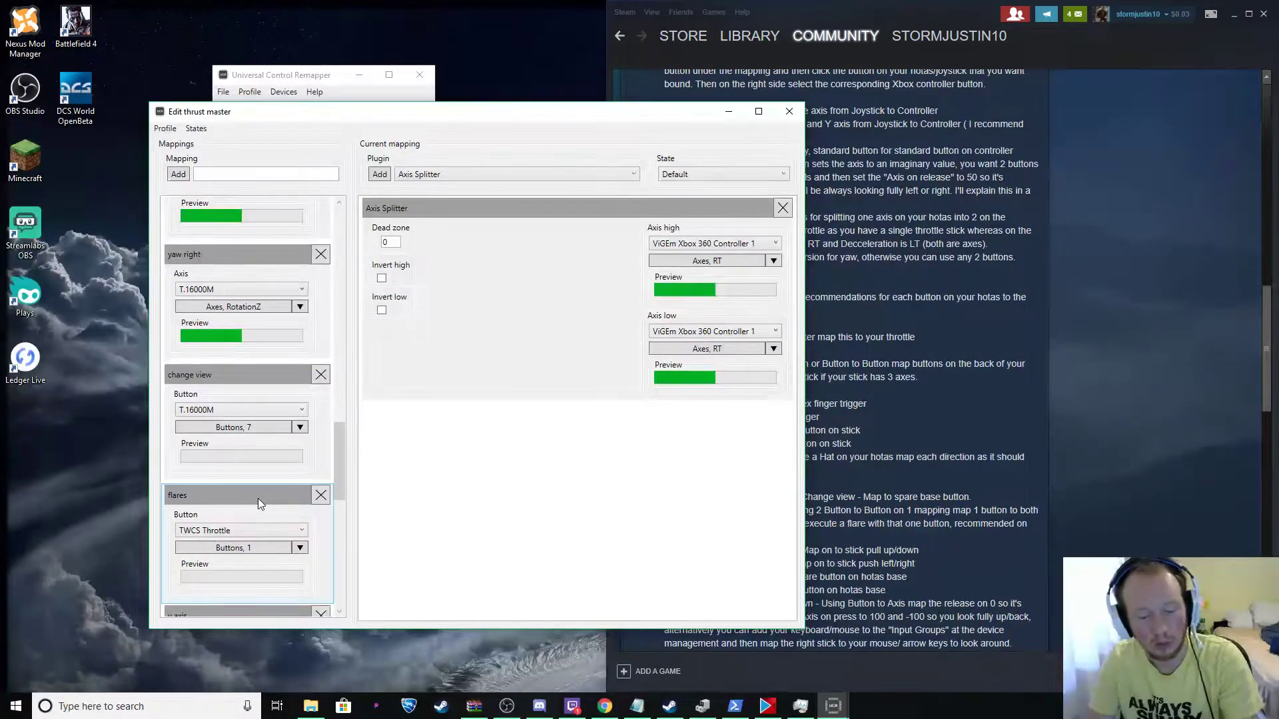
scroll(253, 506, "down", 2)
scroll(251, 510, "down", 2)
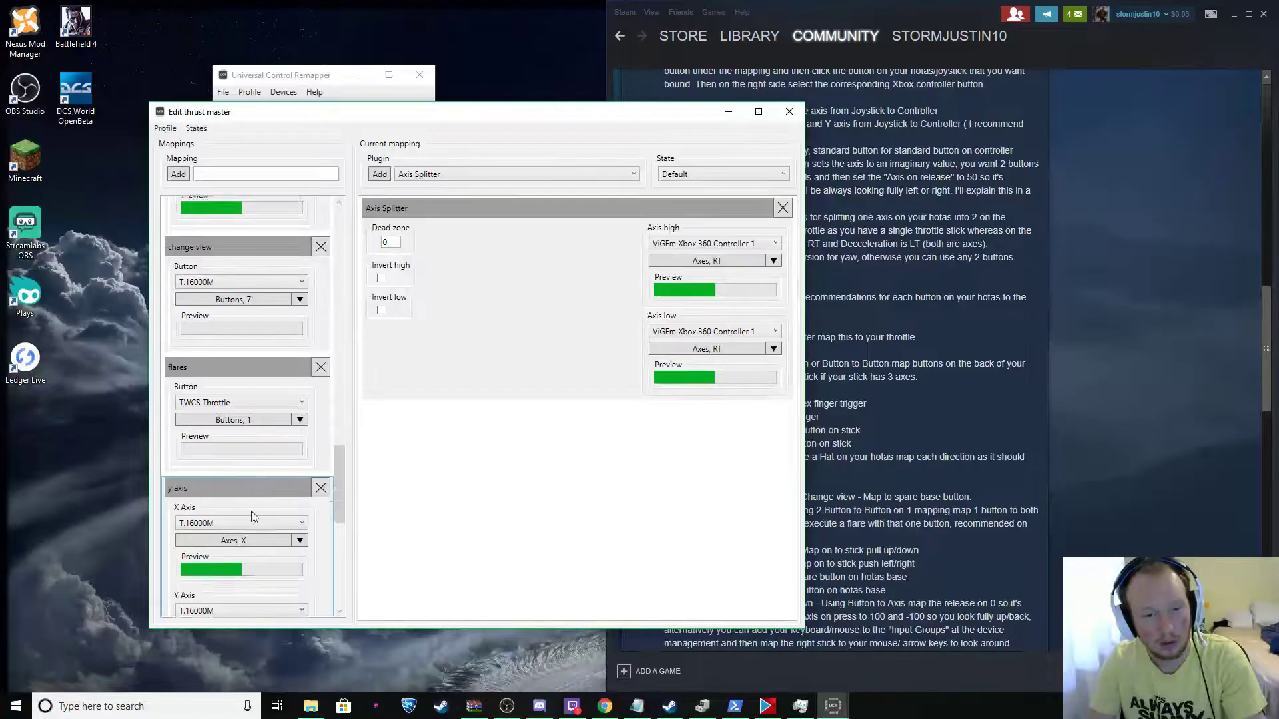
scroll(250, 510, "down", 1)
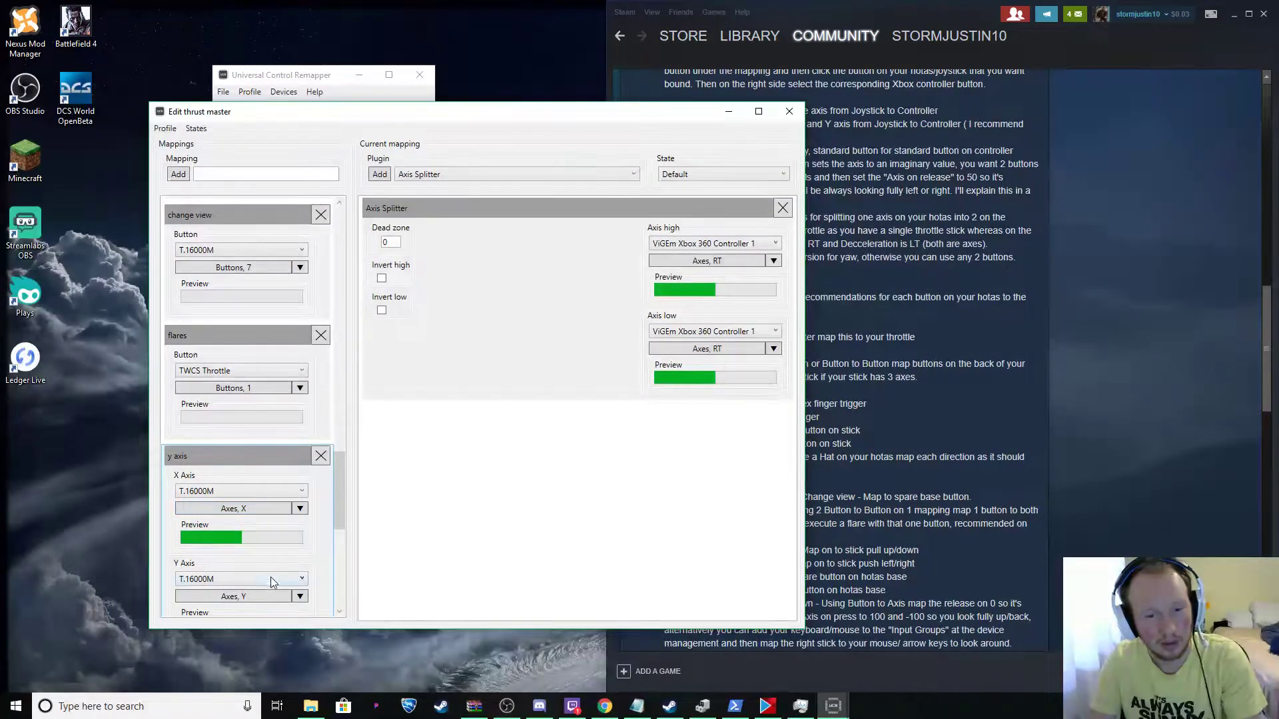
scroll(270, 577, "down", 7)
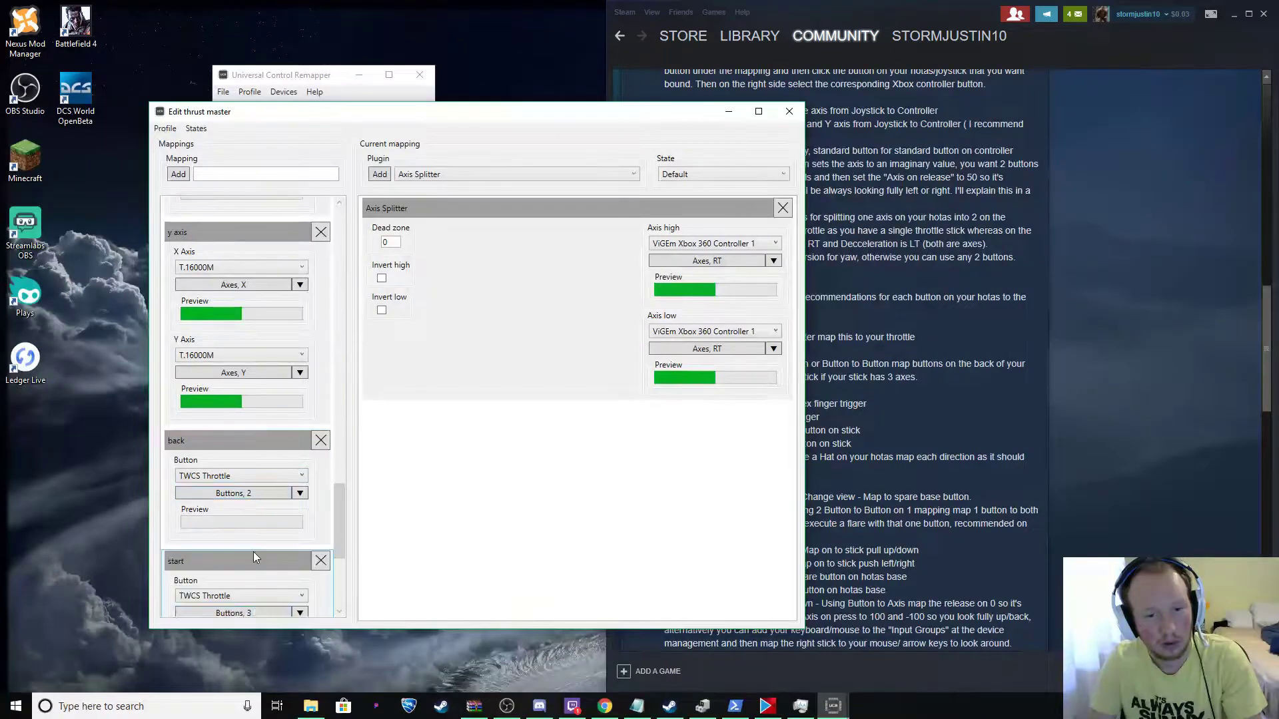
scroll(253, 557, "down", 3)
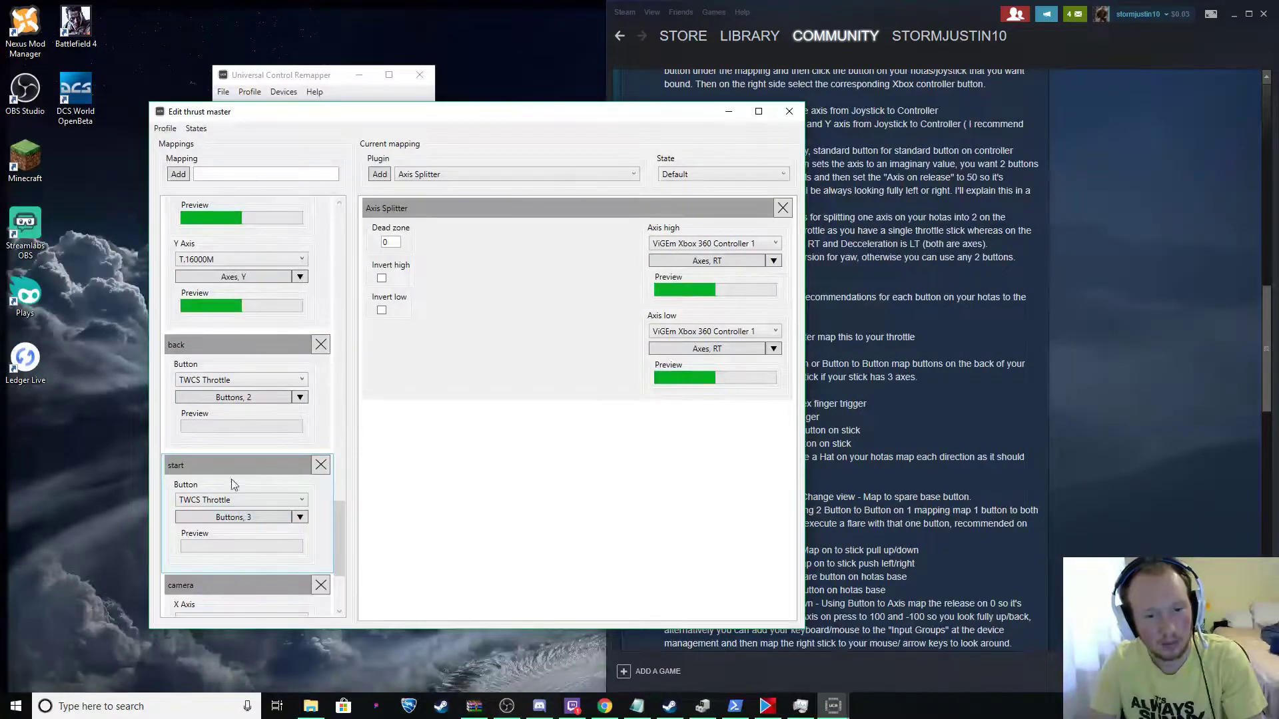
scroll(235, 485, "down", 4)
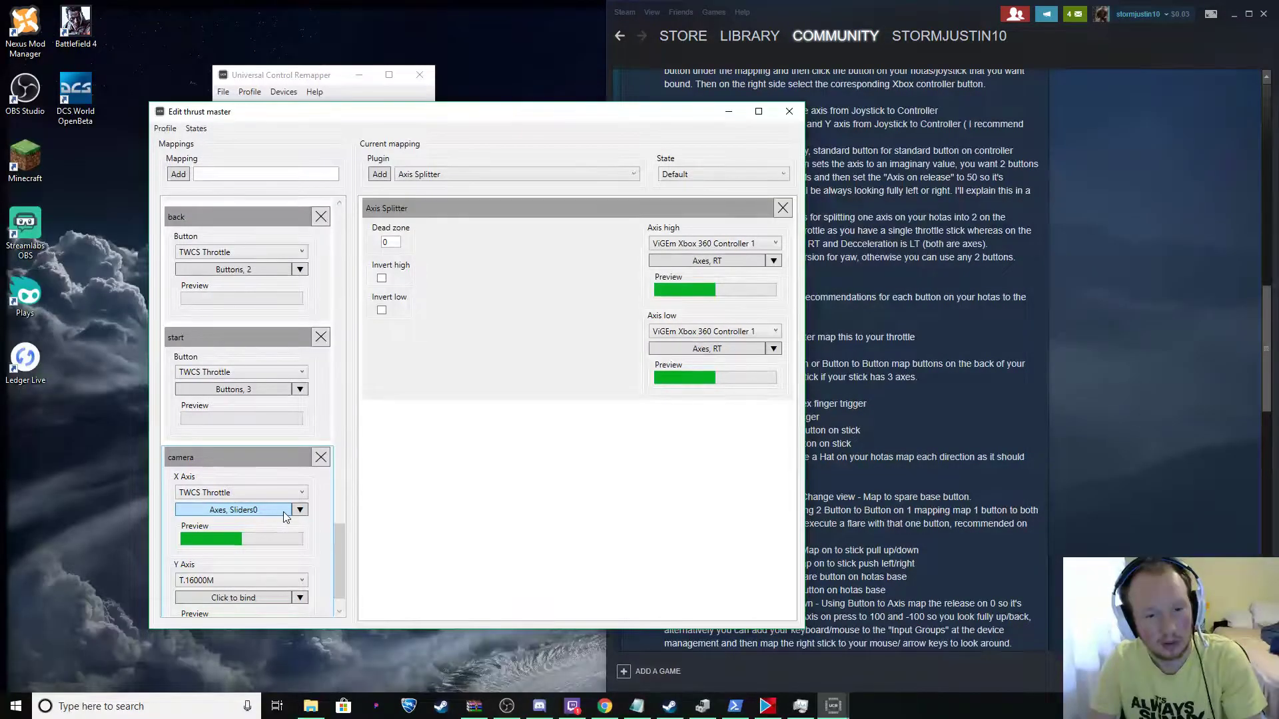
scroll(286, 518, "down", 1)
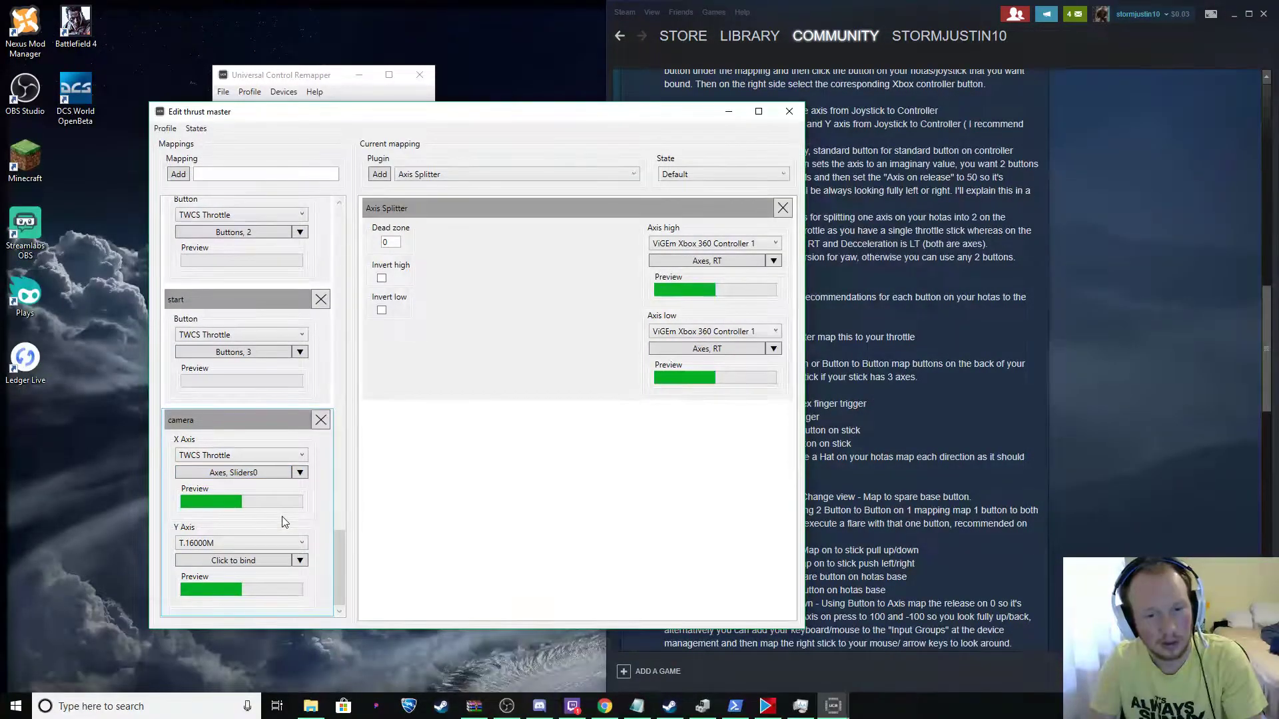
- Check the axis choices for the camera mapping's X axis and set its T.16000M Y axis input to Sliders0
left_click(298, 474)
mouse_move(325, 490)
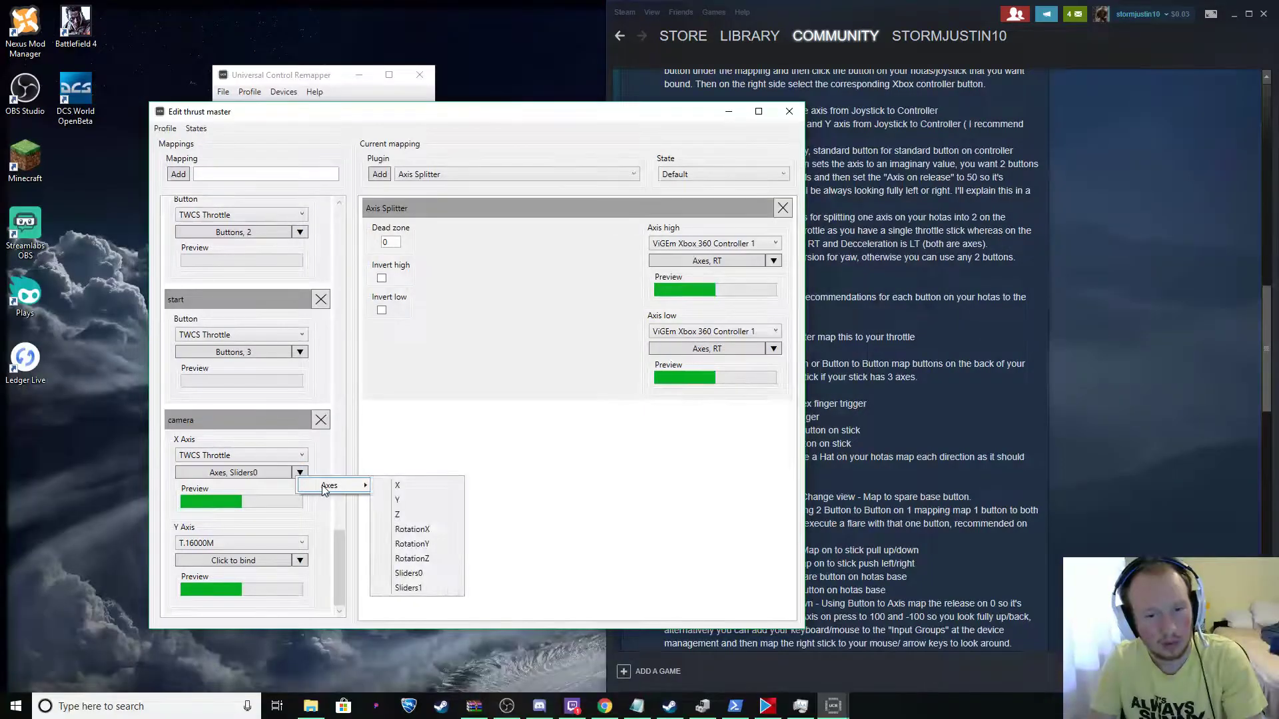
left_click(301, 561)
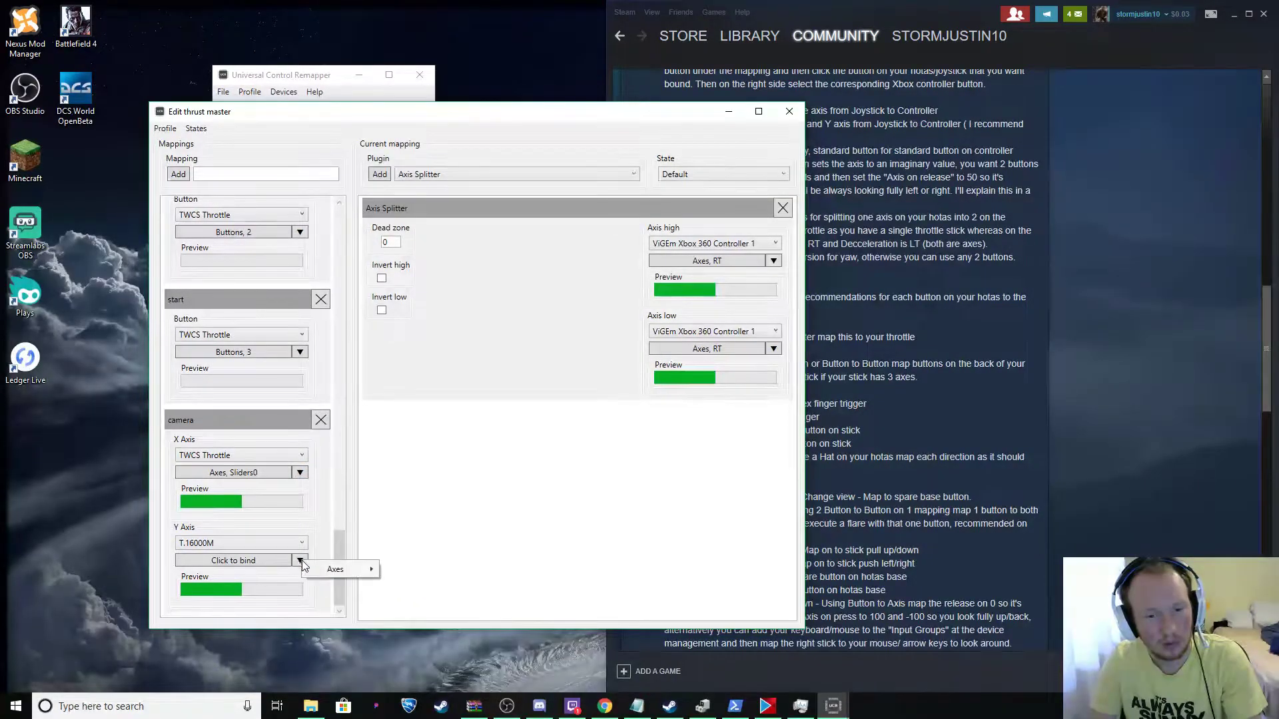
mouse_move(340, 569)
left_click(421, 610)
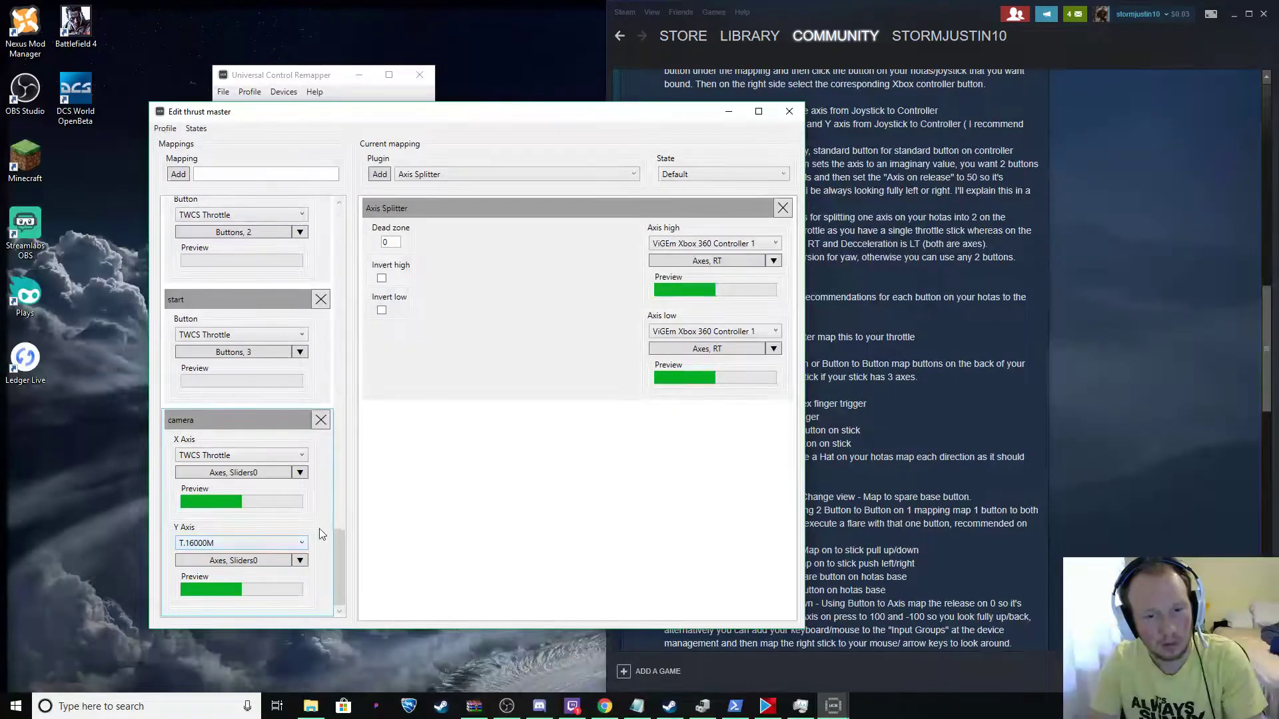
- Check the Xbox outputs of the camera and back mappings against the guide's recommended layout, and look back over the mapping list
scroll(315, 527, "up", 6)
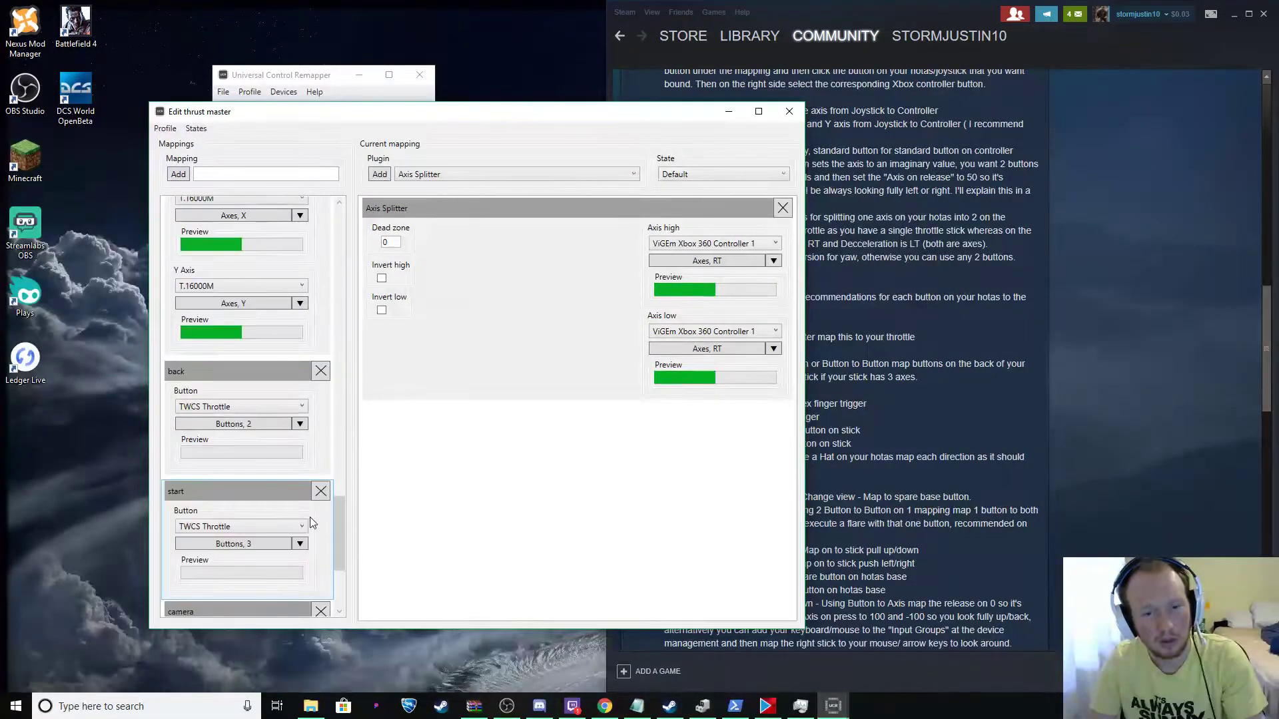
scroll(310, 517, "down", 3)
left_click(275, 550)
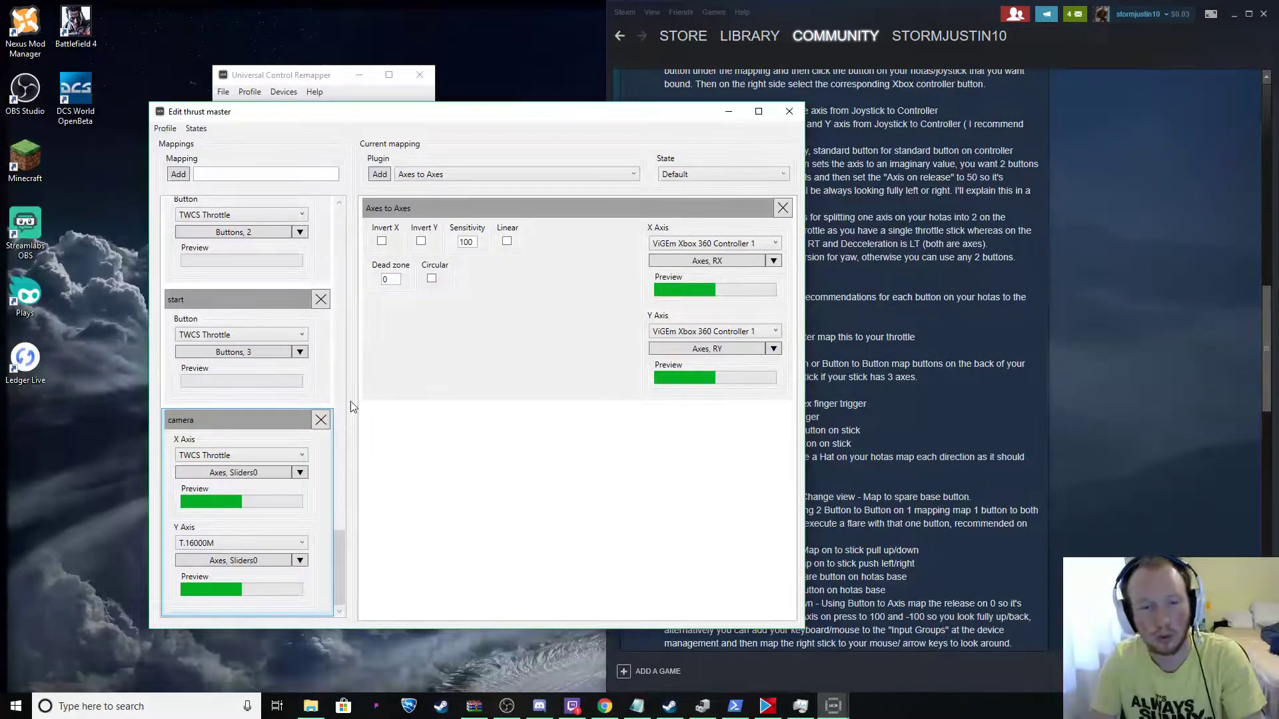
scroll(313, 400, "up", 2)
left_click(313, 320)
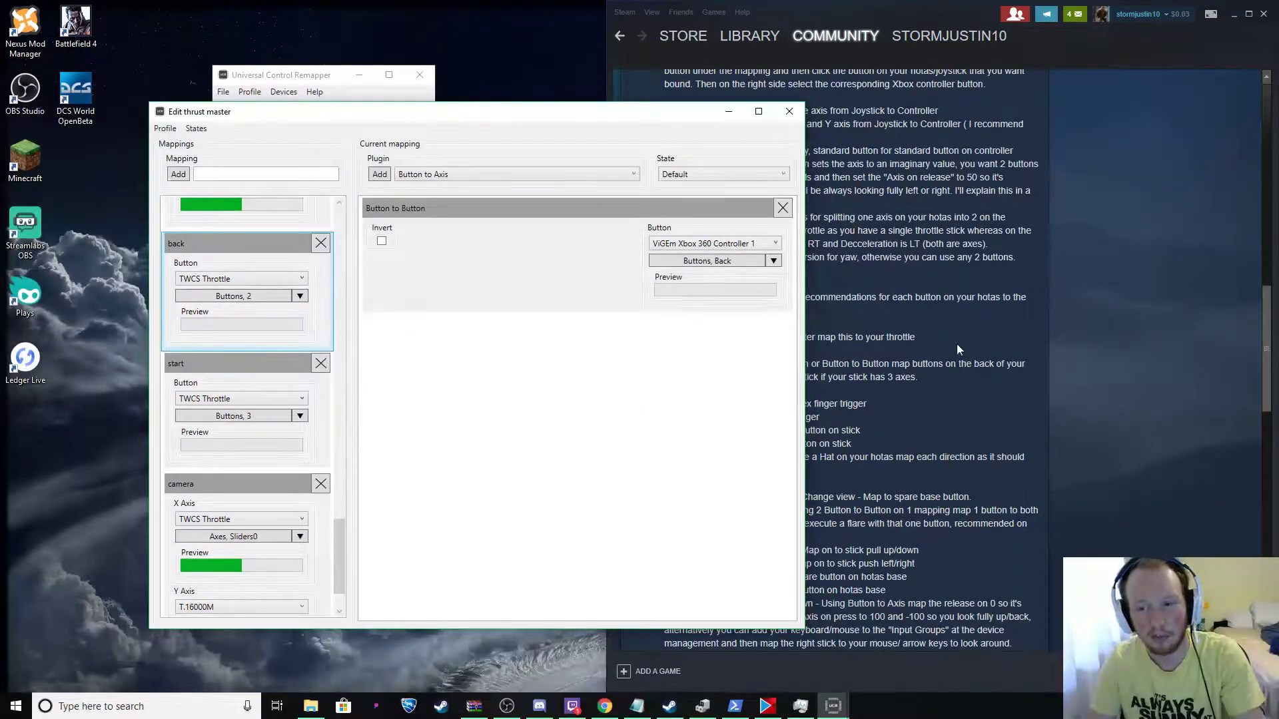
scroll(953, 345, "down", 3)
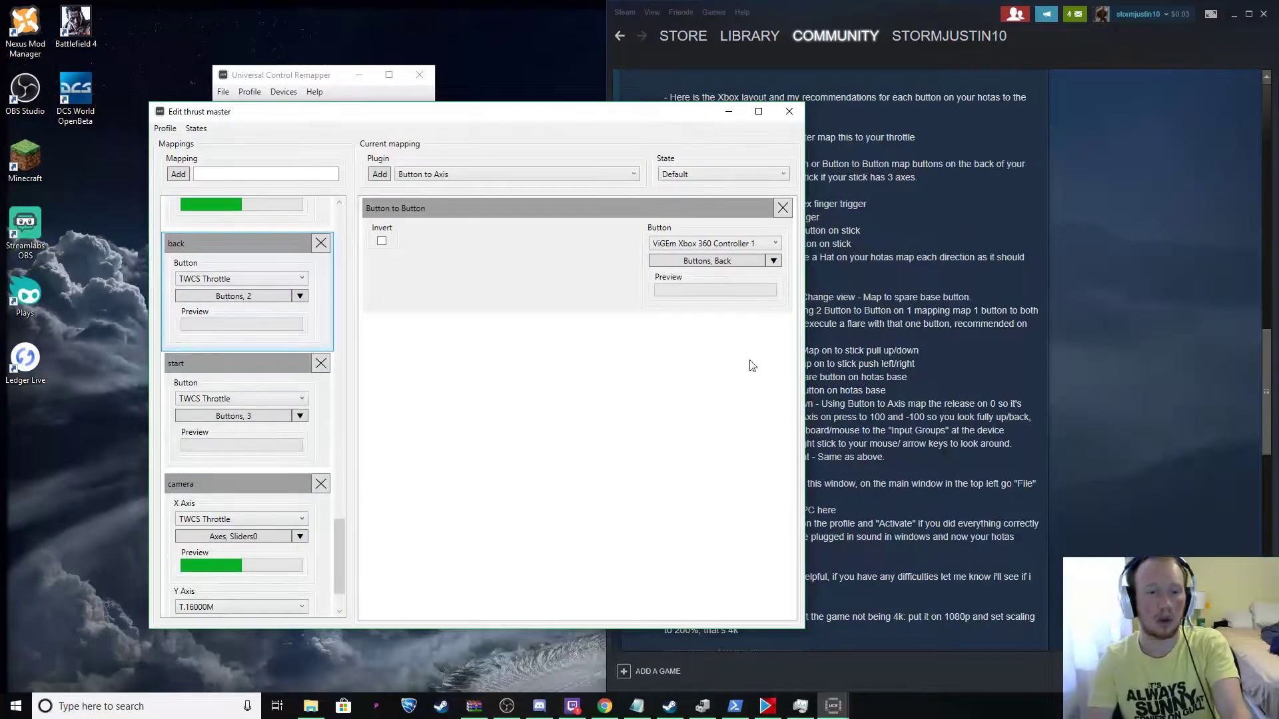
scroll(307, 306, "up", 6)
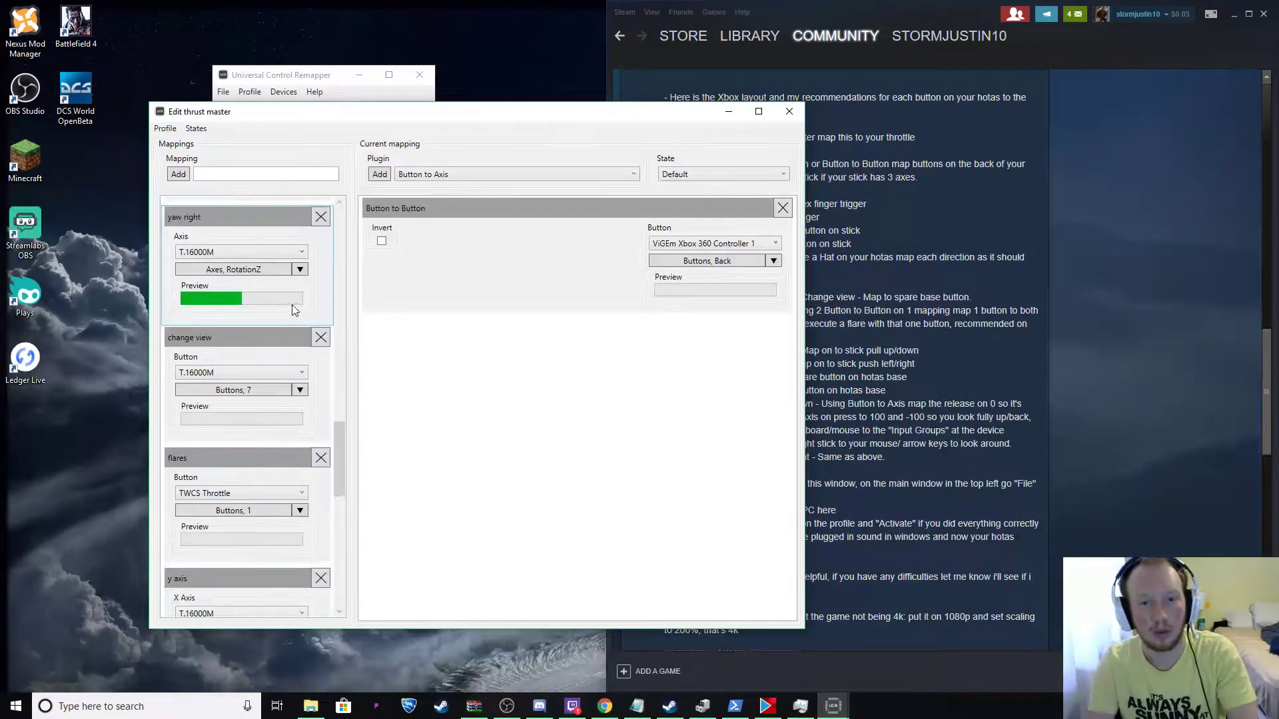
scroll(322, 360, "up", 6)
scroll(322, 362, "up", 6)
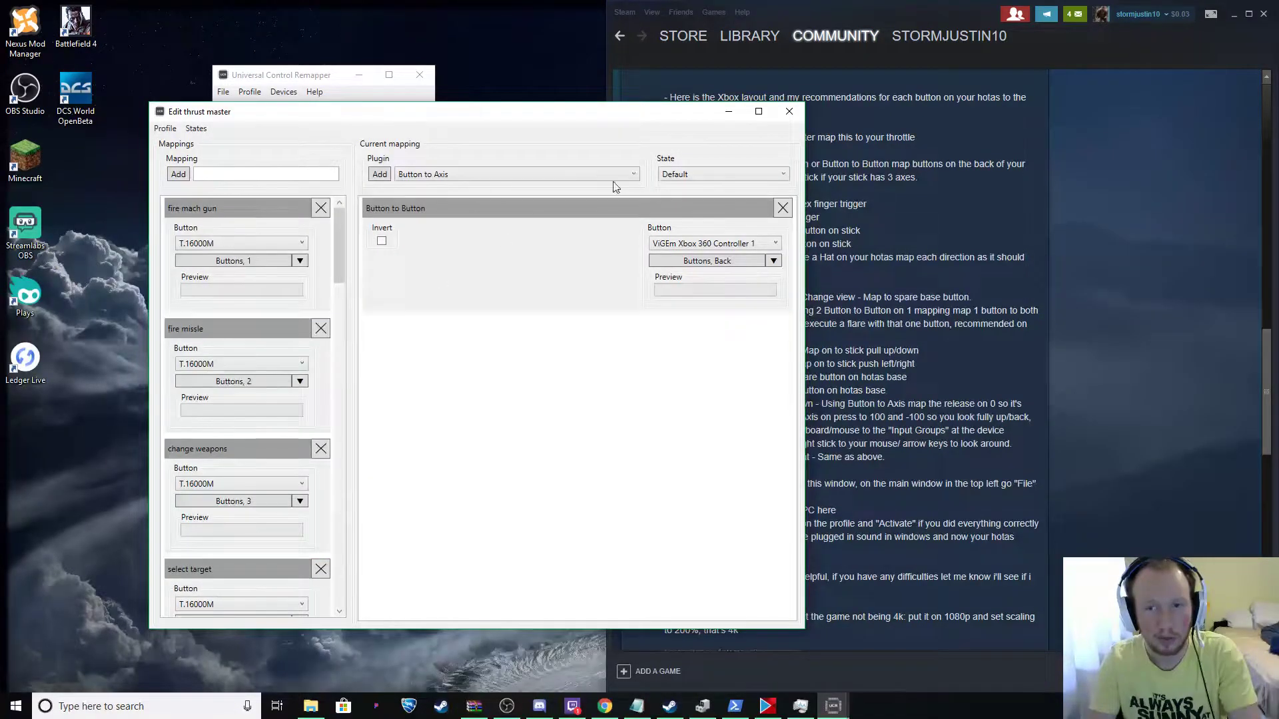
- Close the thrust master profile editor and save the Universal Control Remapper configuration
left_click(790, 112)
left_click(224, 92)
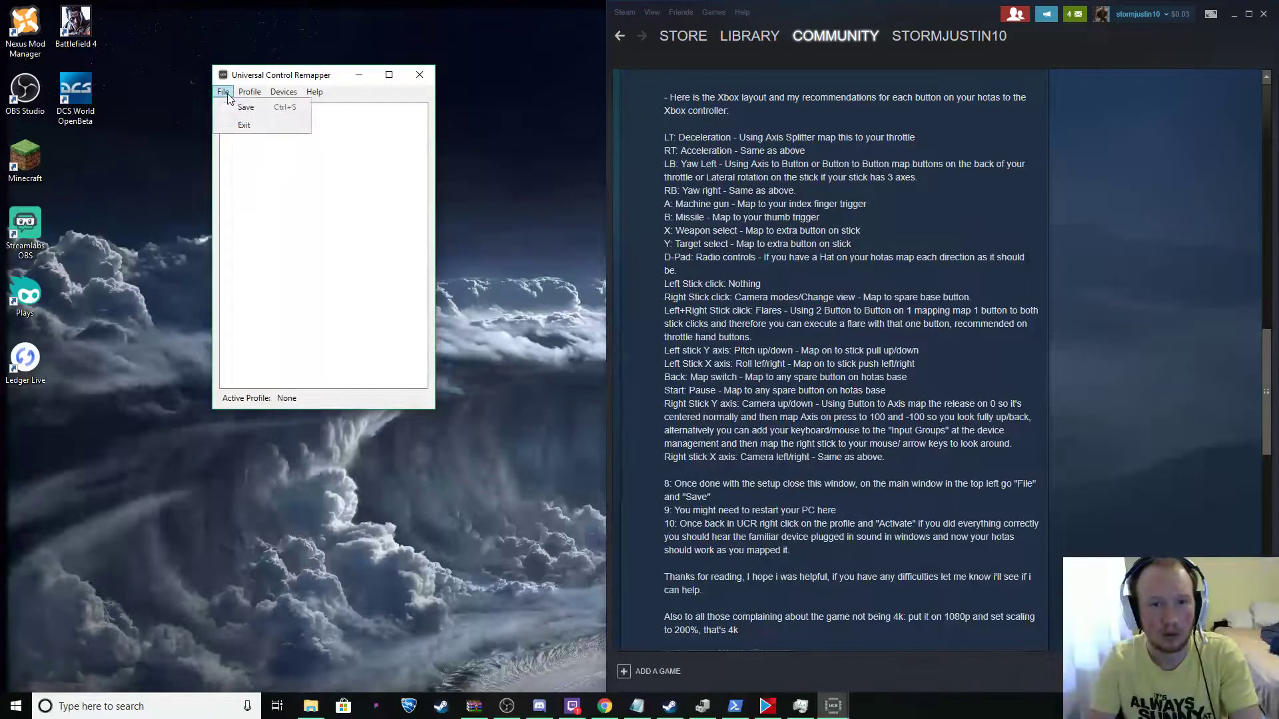
left_click(246, 111)
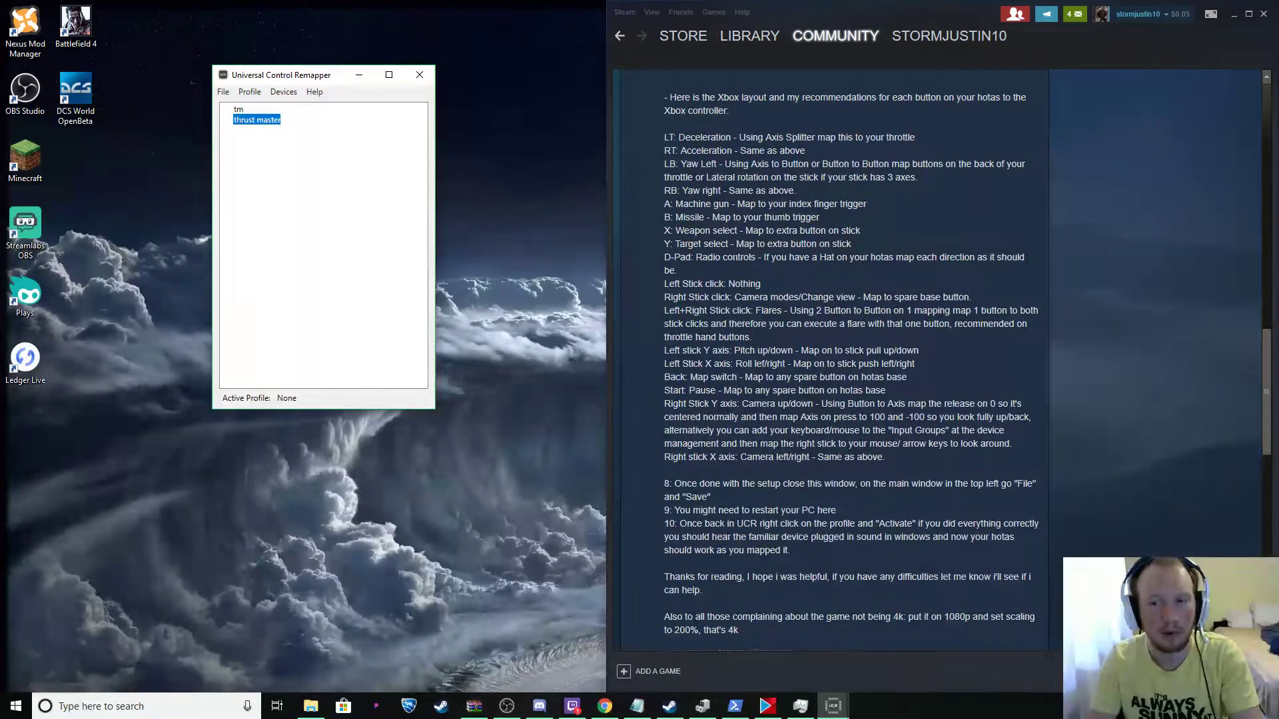
- Open the ViGEm bus driver installation page linked in the Steam guide and look through its install instructions
left_click(753, 271)
scroll(754, 274, "up", 10)
scroll(767, 293, "up", 7)
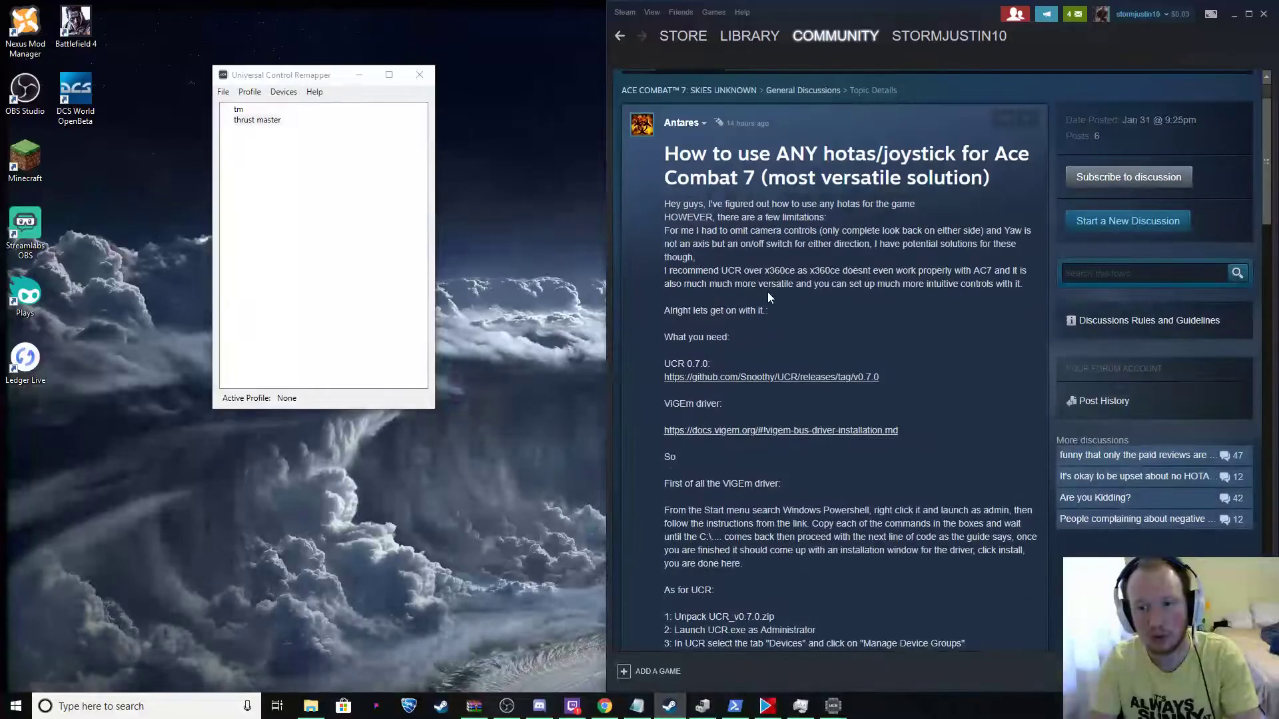
scroll(765, 304, "down", 4)
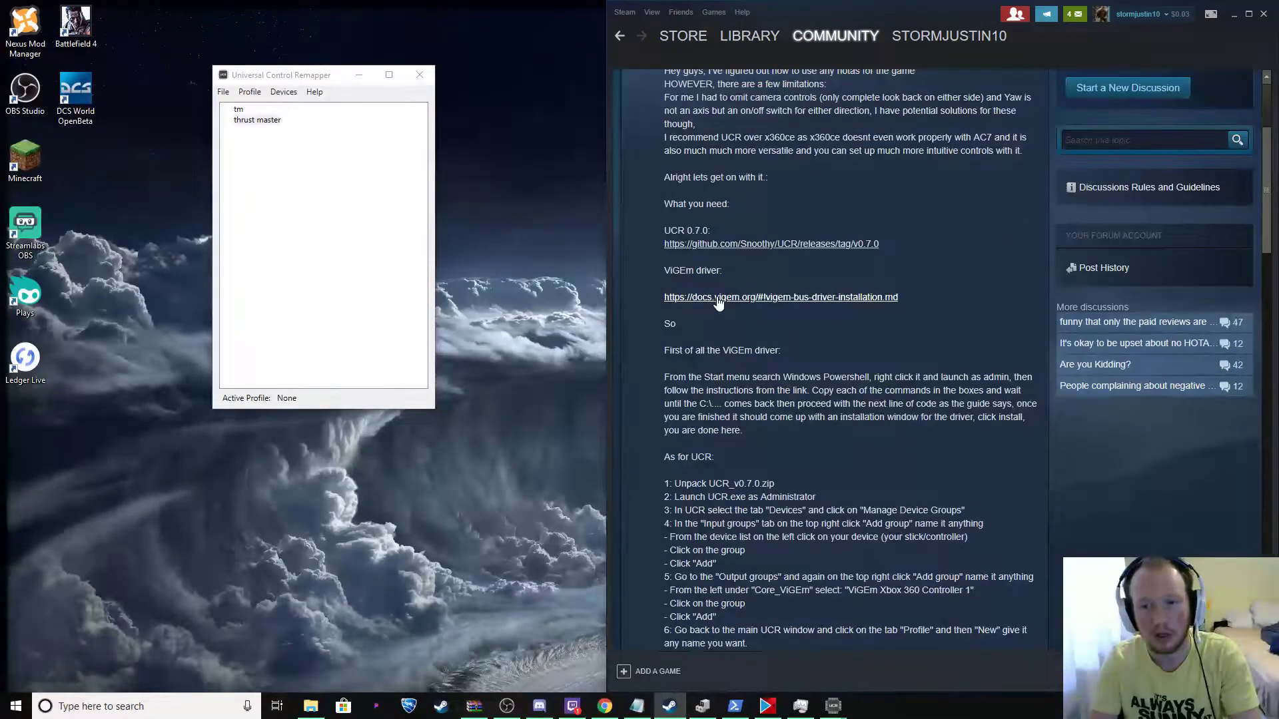
left_click(718, 299)
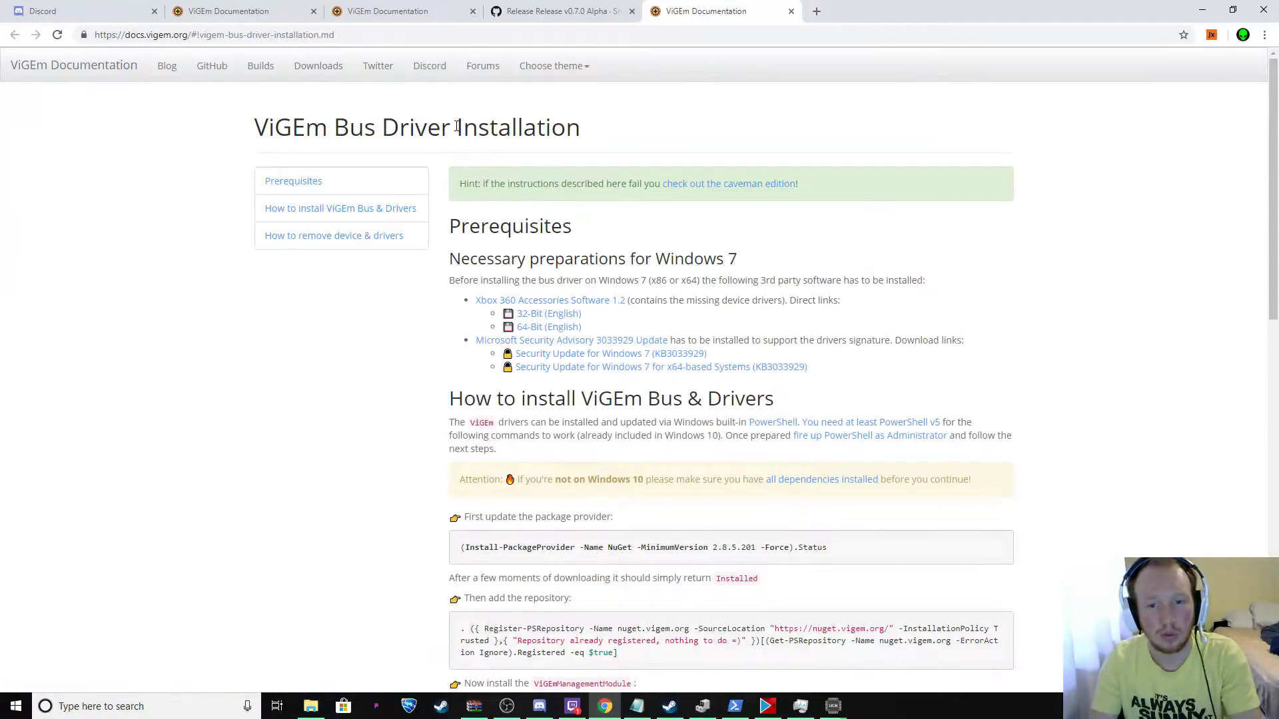
scroll(531, 266, "down", 3)
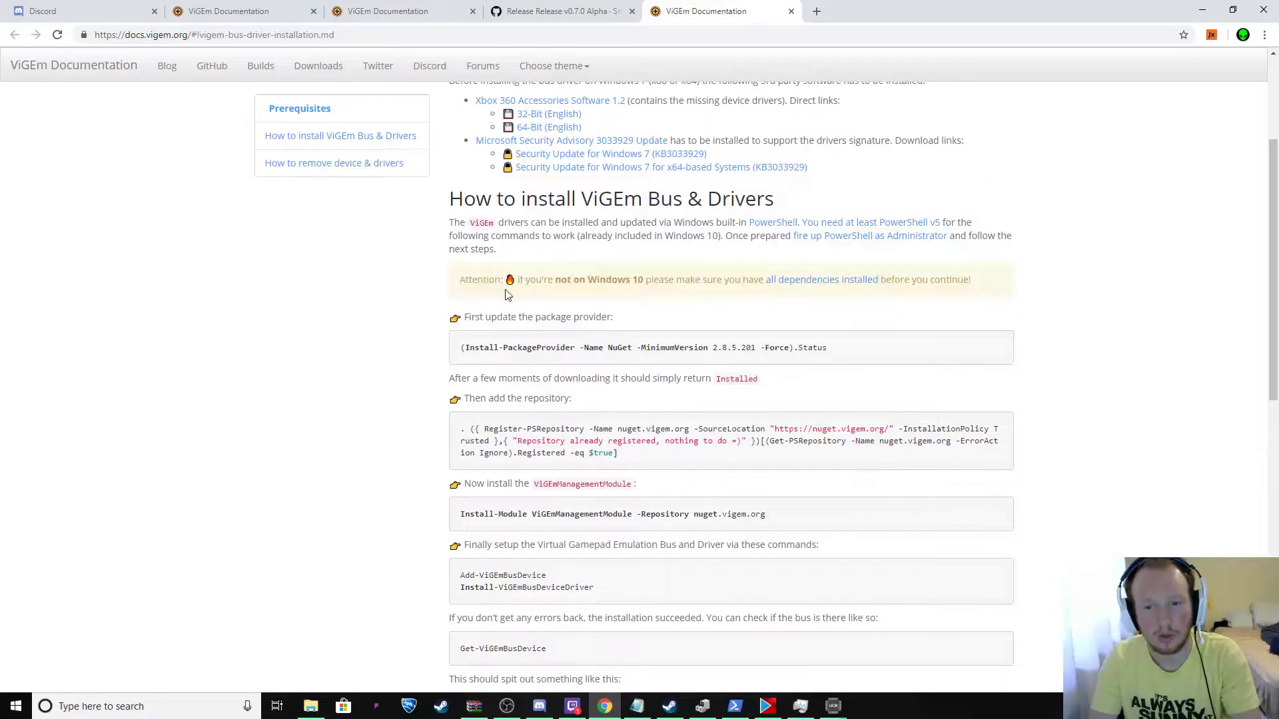
scroll(509, 294, "up", 3)
scroll(703, 281, "down", 6)
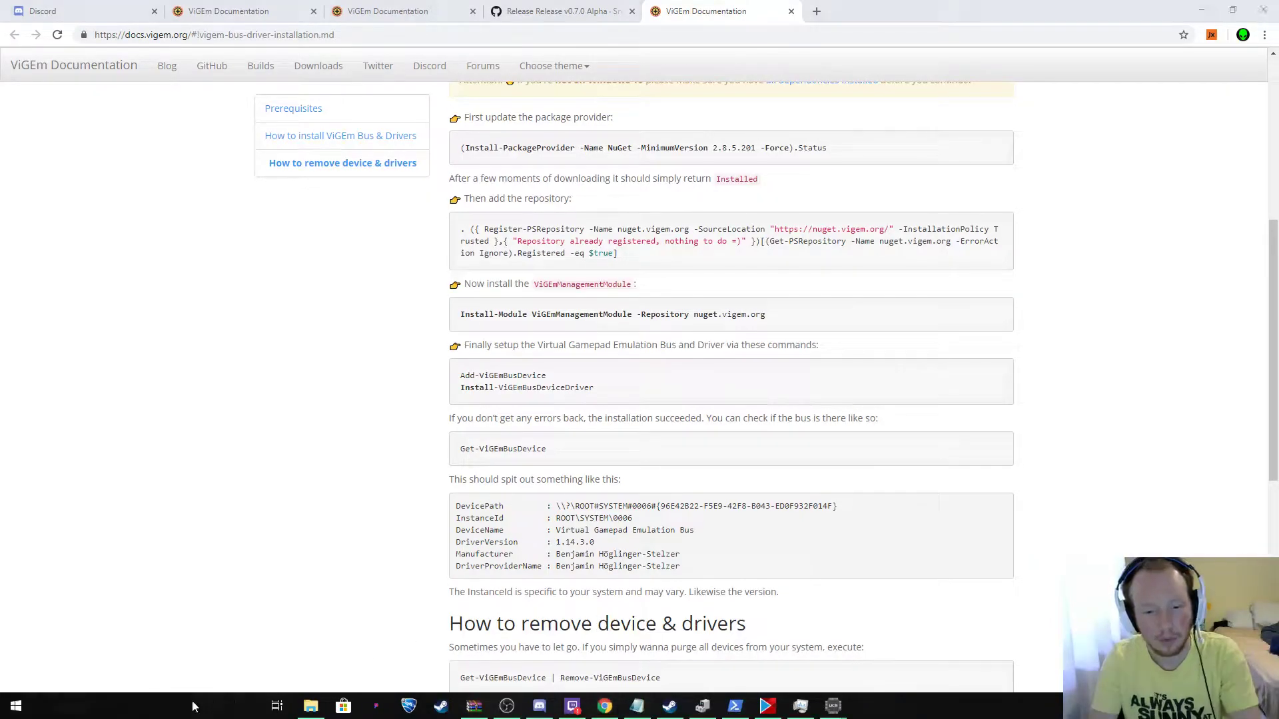
- Search Windows for PowerShell and launch it as administrator
left_click(195, 706)
type("power")
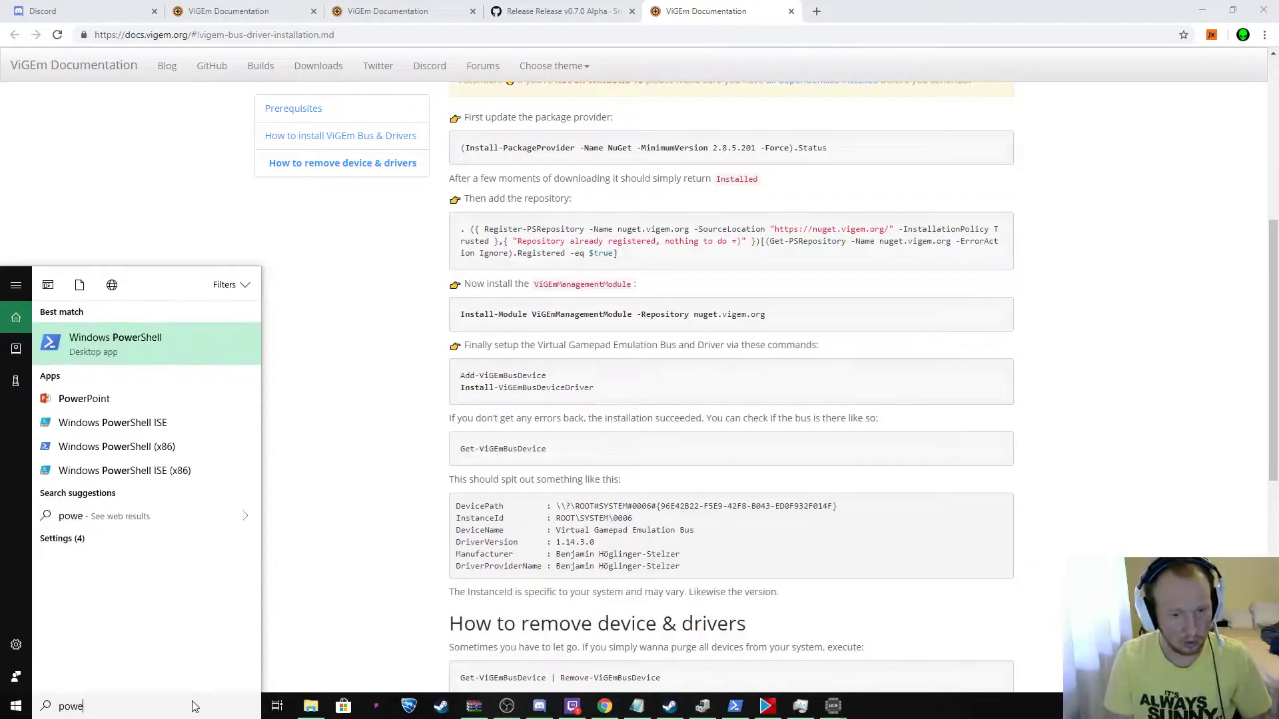
right_click(202, 341)
left_click(162, 358)
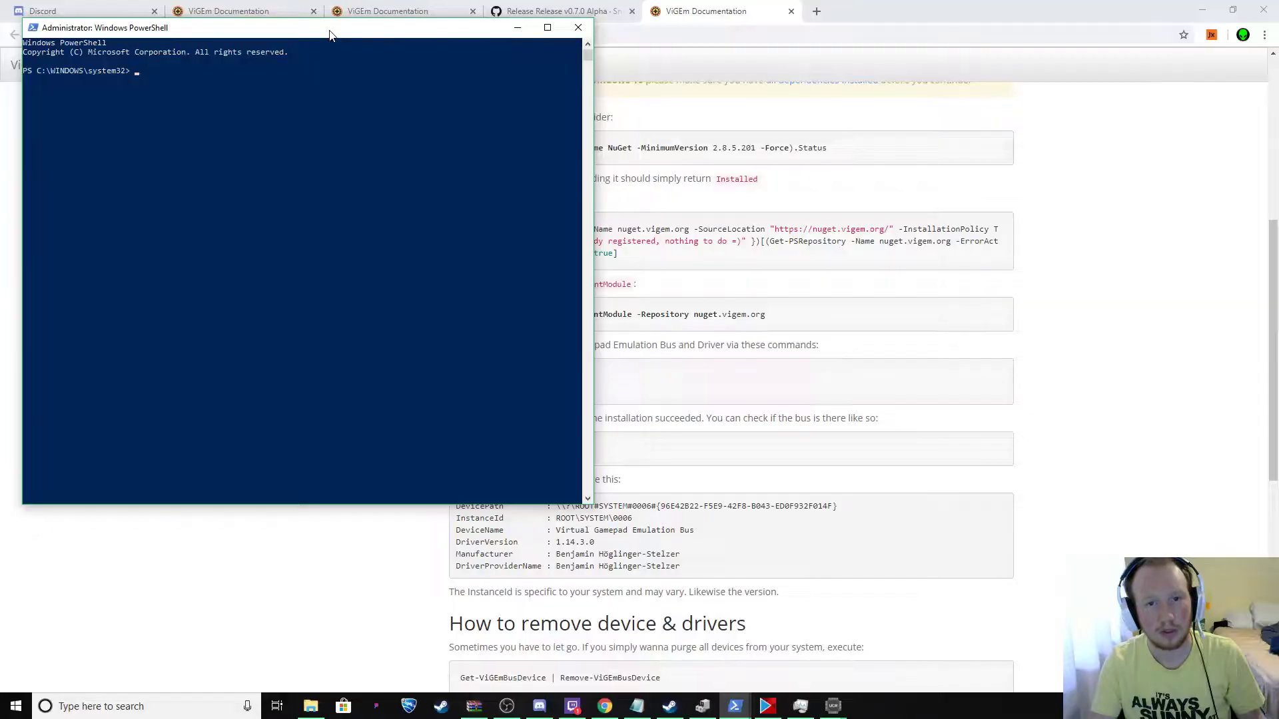
- Arrange the administrator PowerShell window and the browser with the ViGEm instructions side by side
left_click_drag(329, 34, 336, 67)
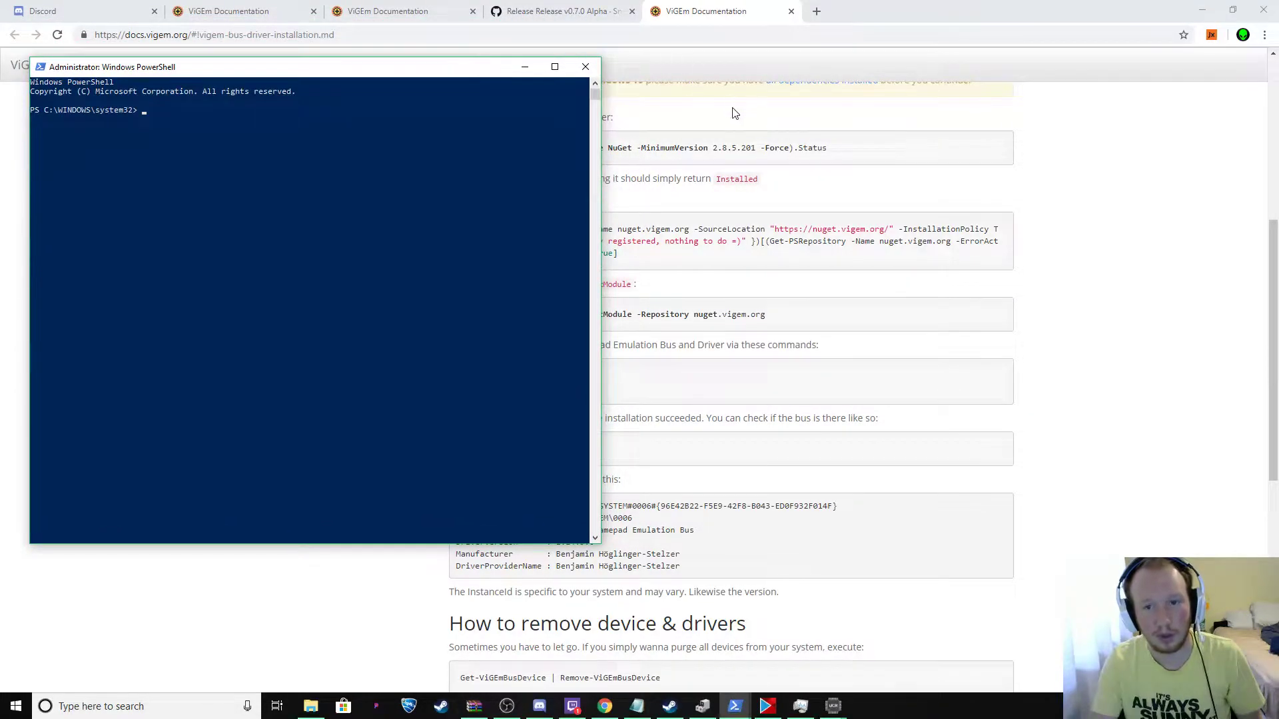
left_click_drag(1014, 18, 1275, 172)
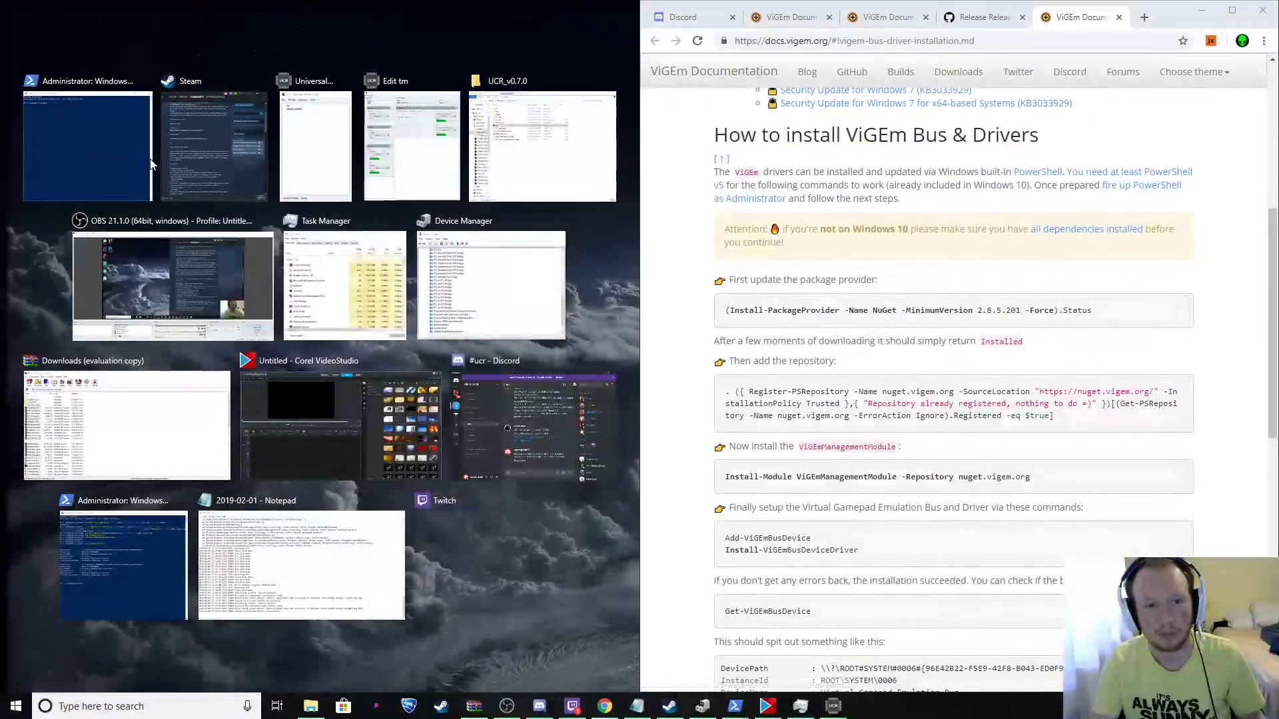
left_click(117, 158)
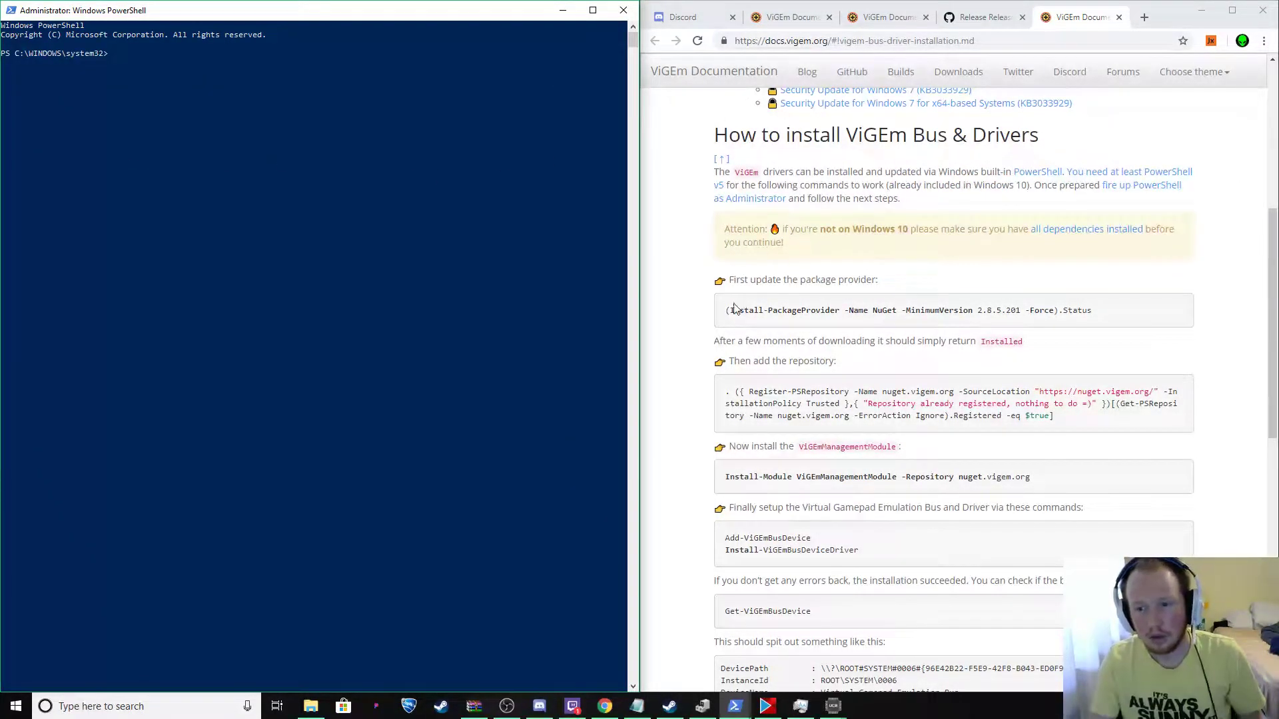
- Copy the package provider command (Install-PackageProvider -Name NuGet -MinimumVersion 2.8.5.201 -Force).Status from the instructions and run it in PowerShell
left_click_drag(726, 310, 1100, 310)
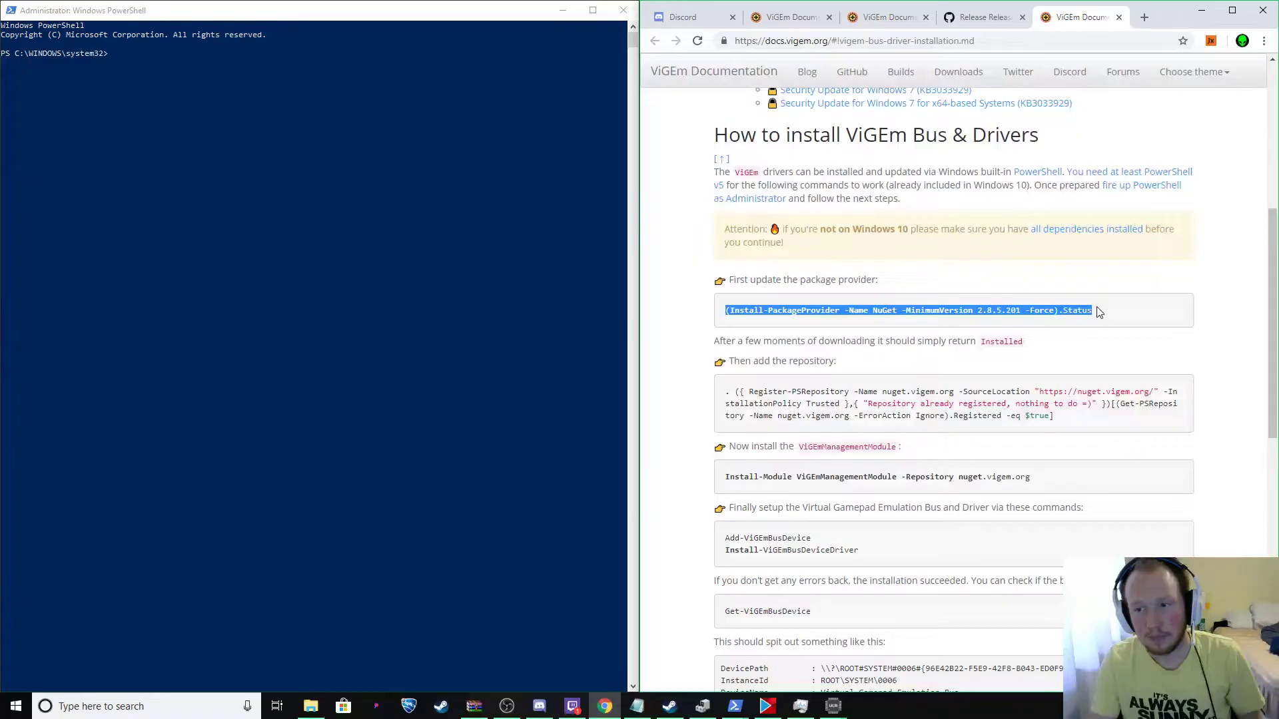
right_click(1068, 315)
left_click(999, 322)
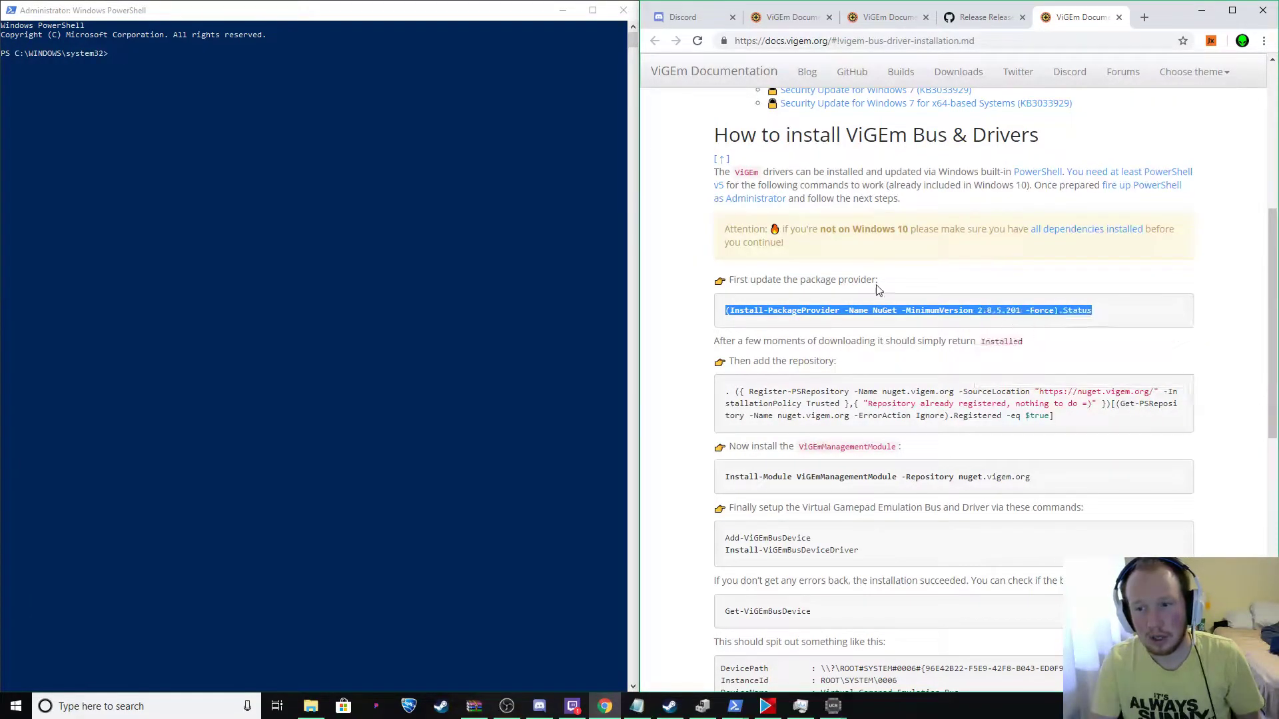
left_click(135, 61)
right_click(135, 56)
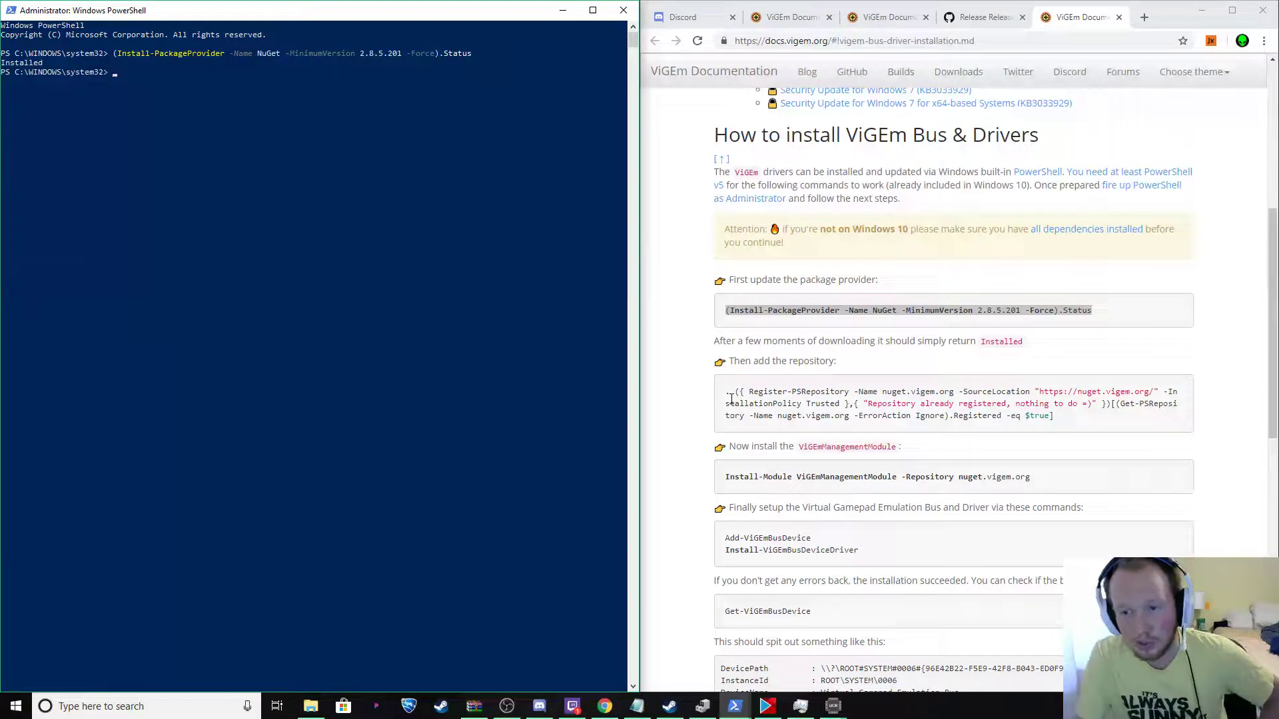
- Copy the Register-PSRepository command for nuget.vigem.org from the instructions and run it in PowerShell
left_click_drag(727, 392, 1059, 418)
right_click(992, 403)
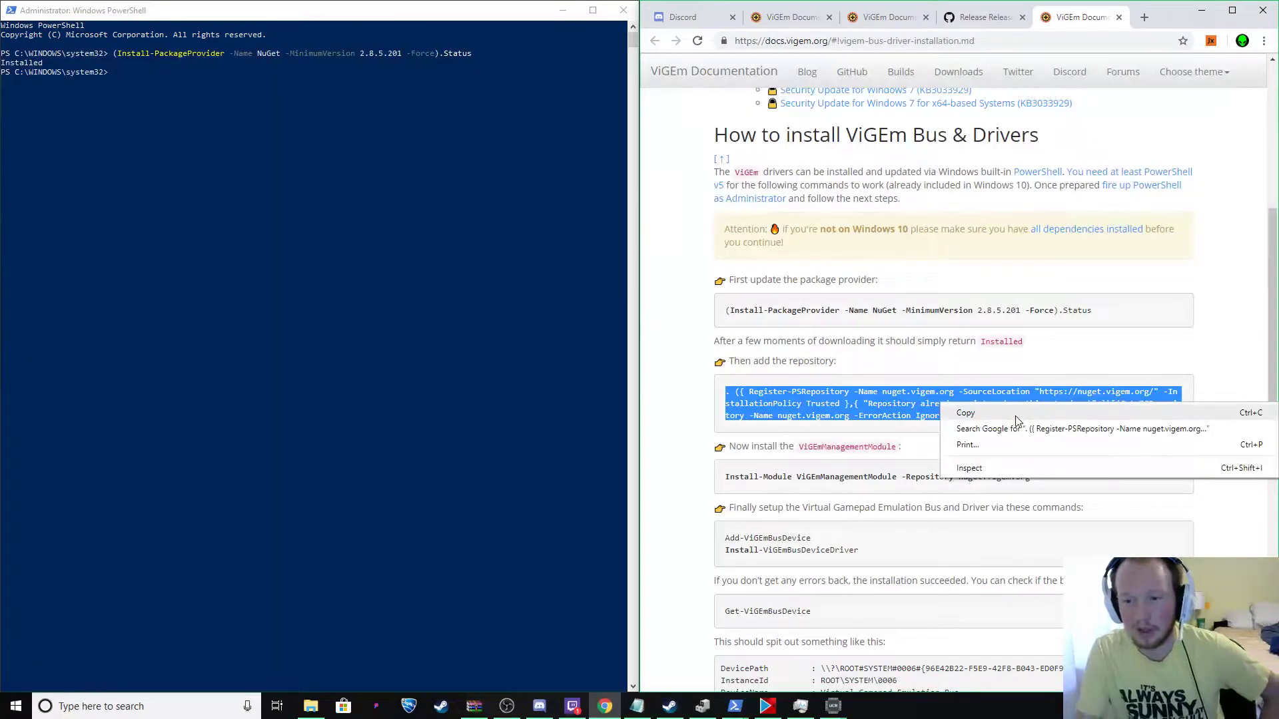
left_click(1014, 416)
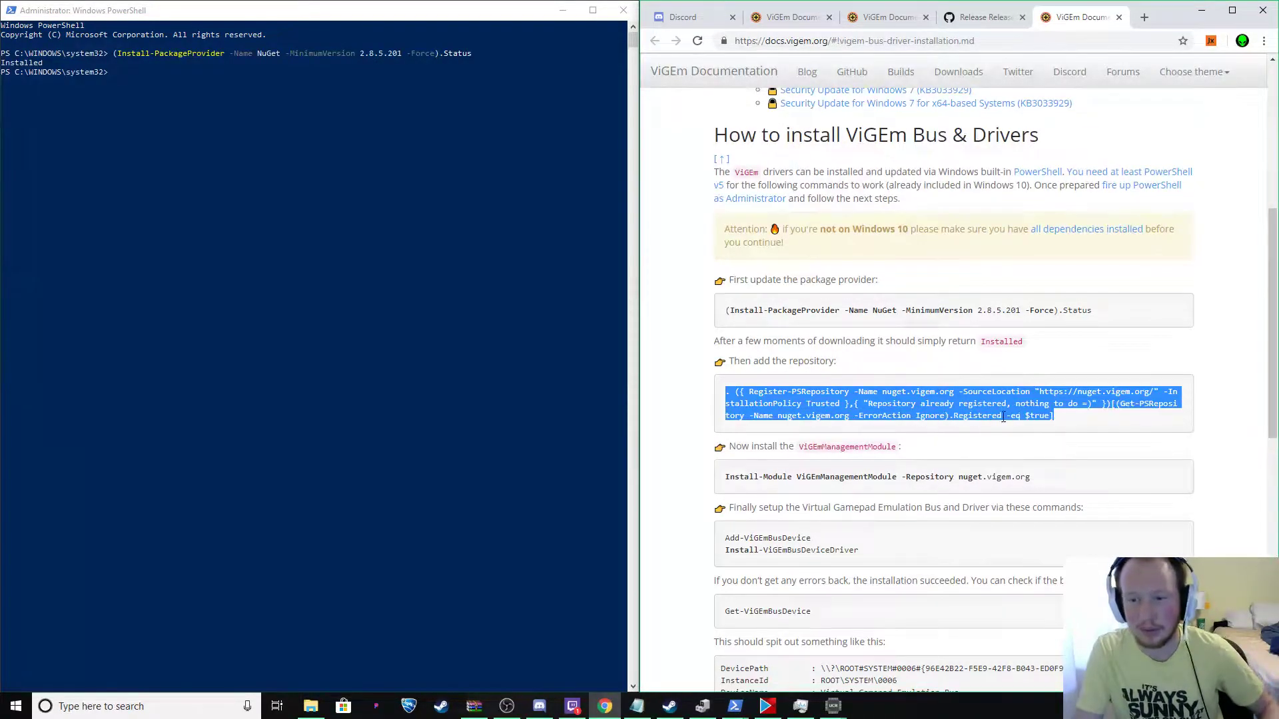
left_click(161, 87)
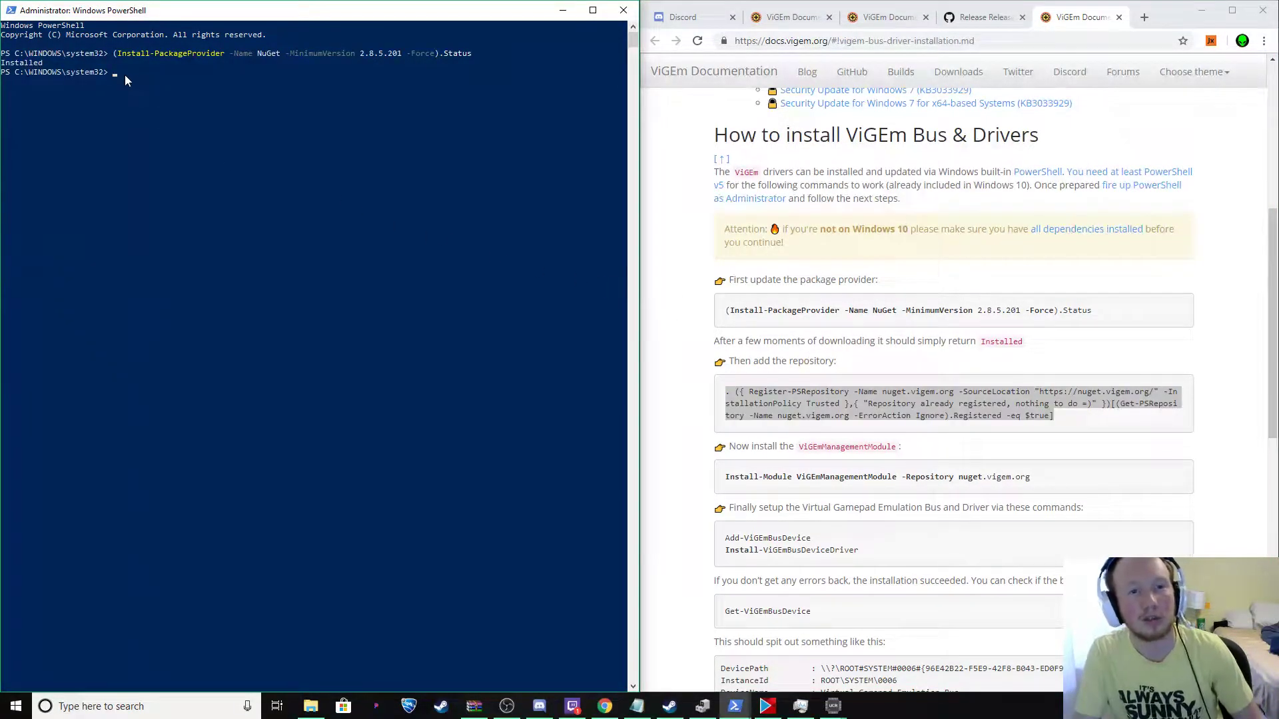
right_click(125, 74)
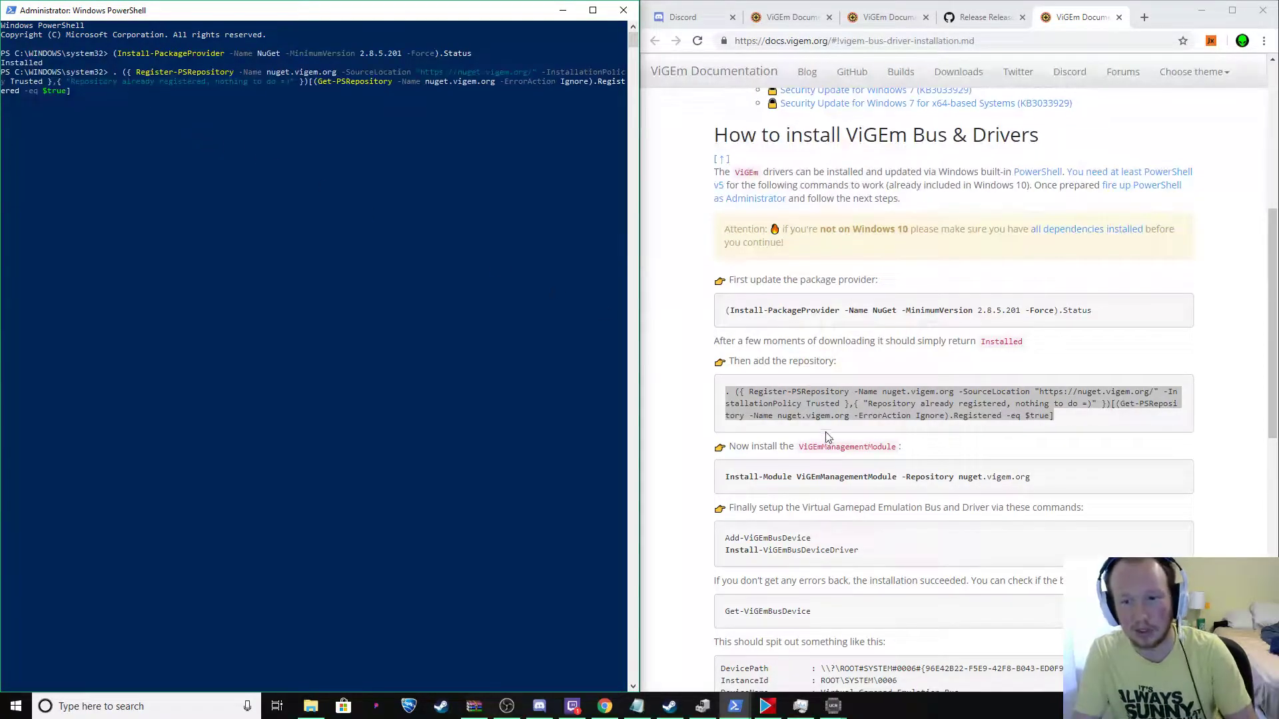
key("Return")
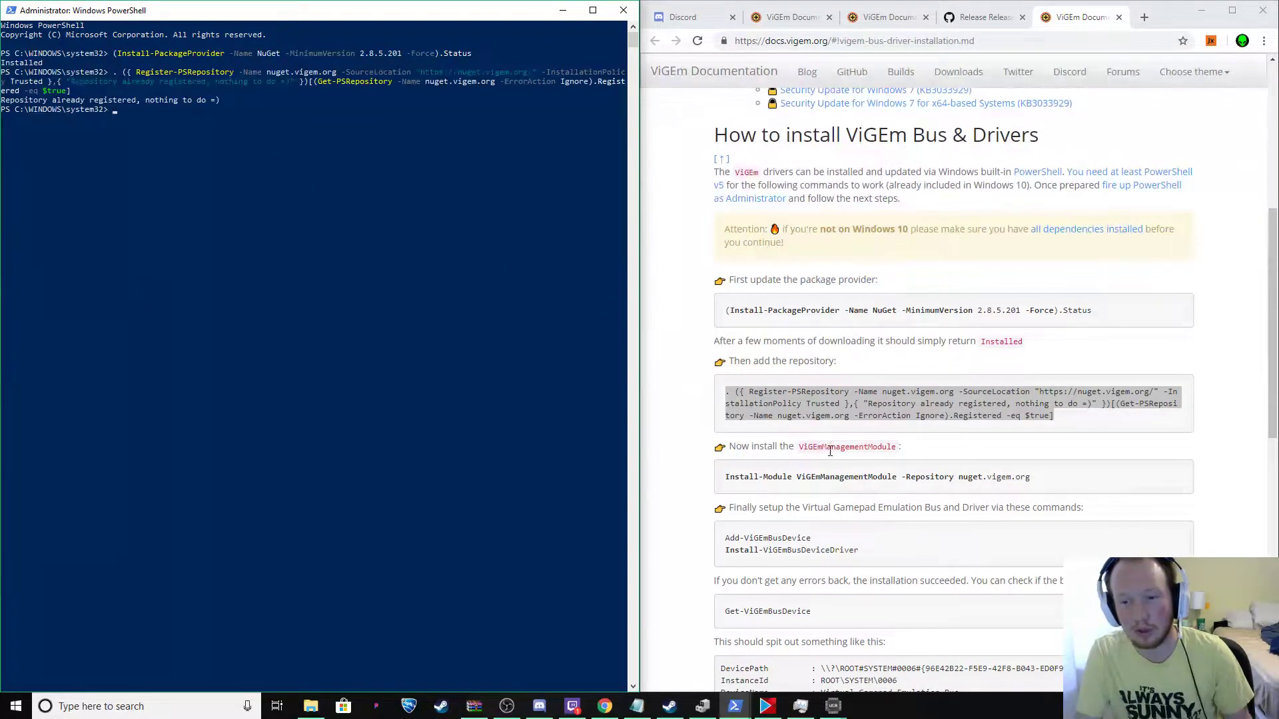
- Copy the command Install-Module ViGEmManagementModule -Repository nuget.vigem.org from the instructions and run it in PowerShell
left_click_drag(724, 477, 1032, 479)
right_click(1026, 493)
left_click(1026, 490)
left_click(226, 162)
right_click(185, 166)
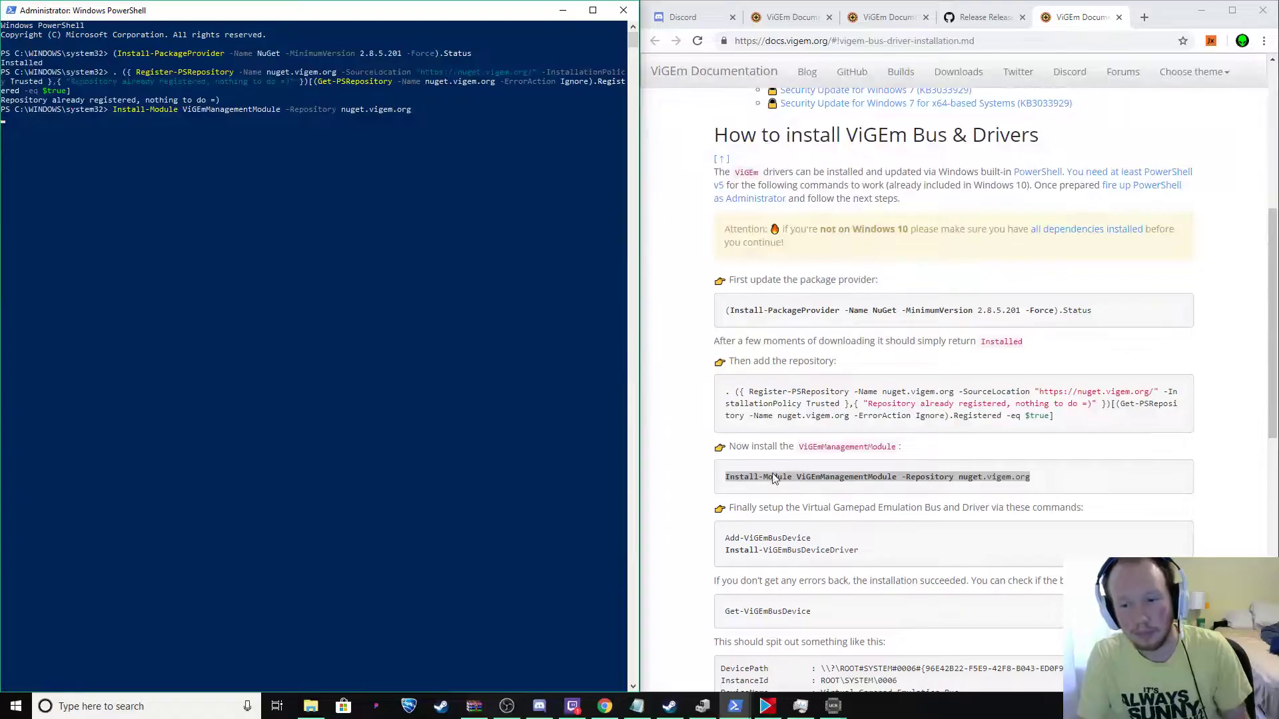
- Copy the Add-ViGEmBusDevice and Install-ViGEmBusDeviceDriver commands from the instructions and switch to PowerShell
left_click_drag(726, 538, 858, 553)
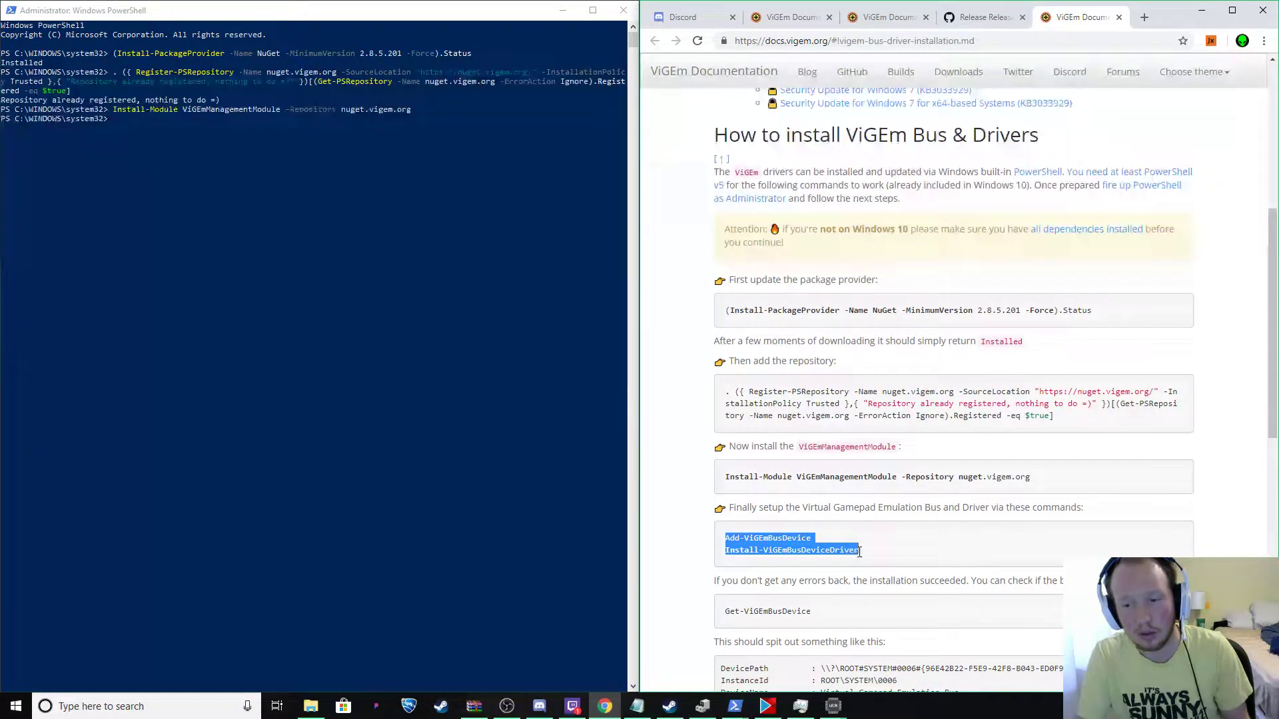
right_click(790, 552)
left_click(821, 559)
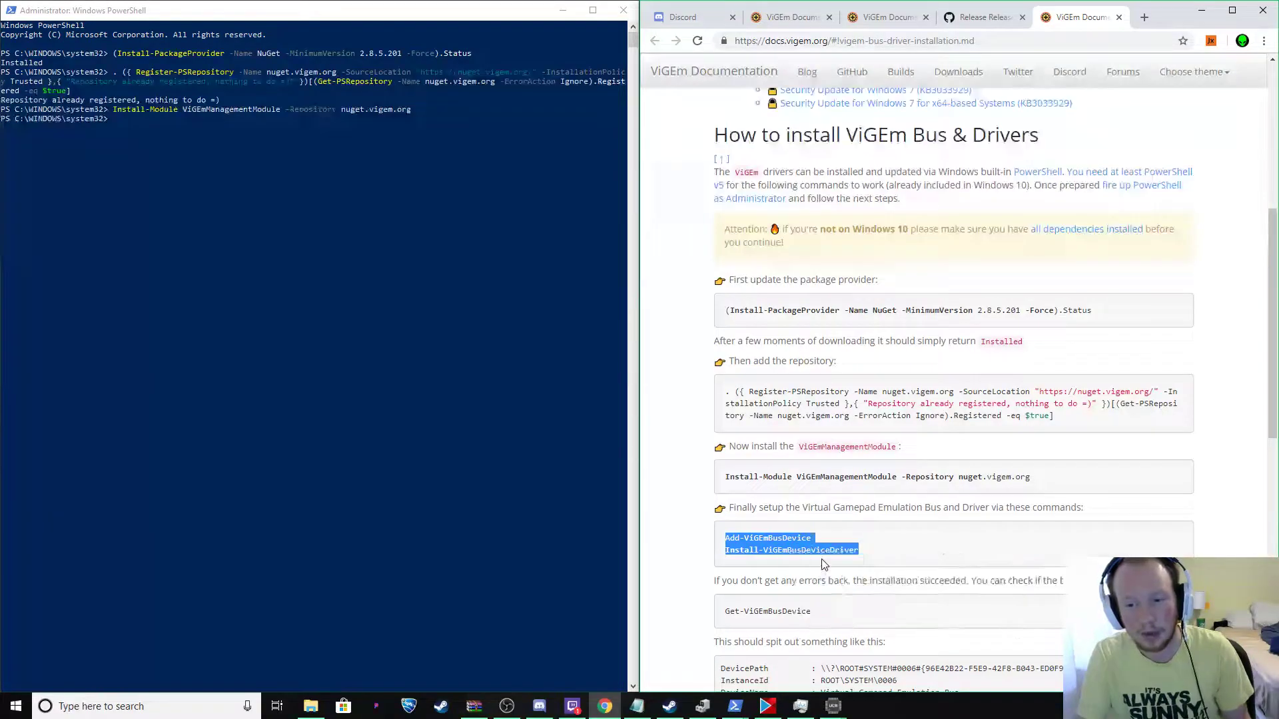
left_click(232, 157)
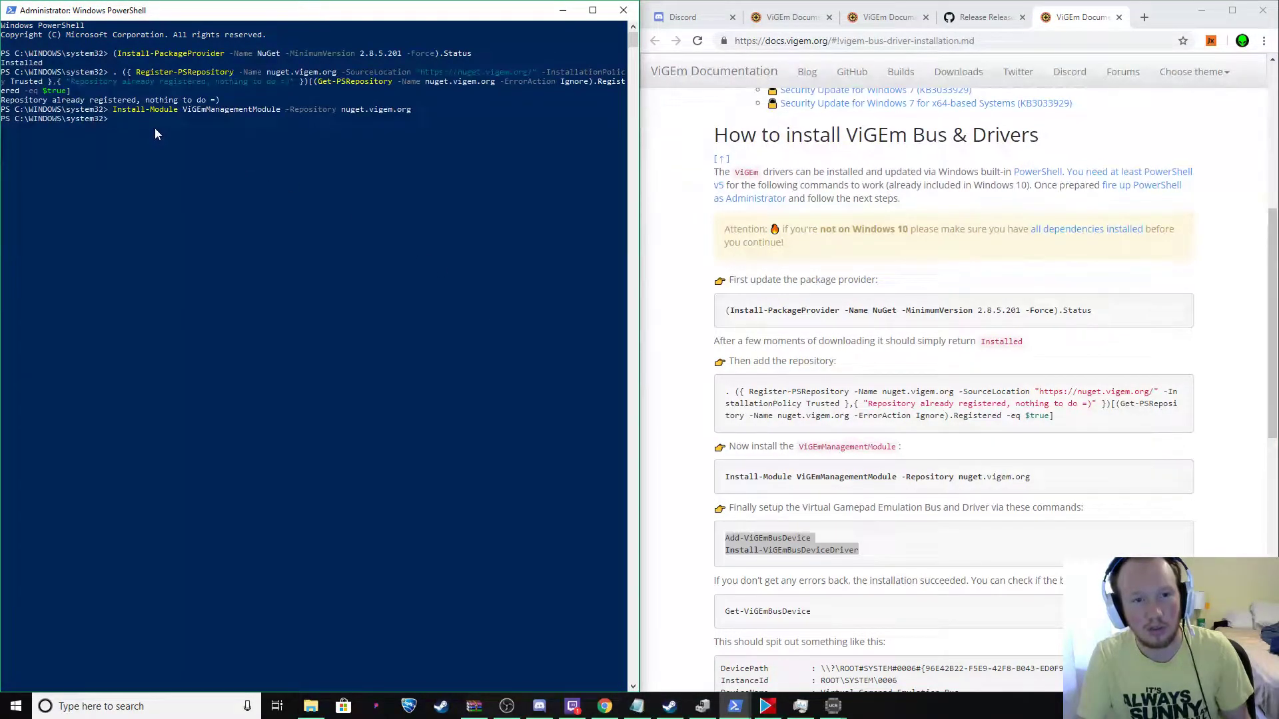